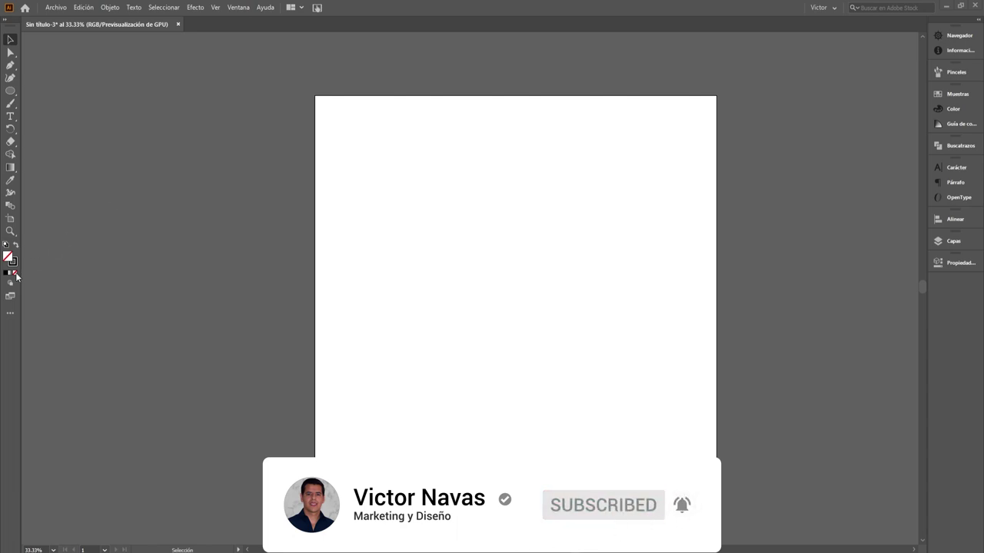
- Draw a circle on the upper-left artboard and swap its fill and stroke to solid black
left_click(10, 90)
left_click_drag(409, 166, 546, 297)
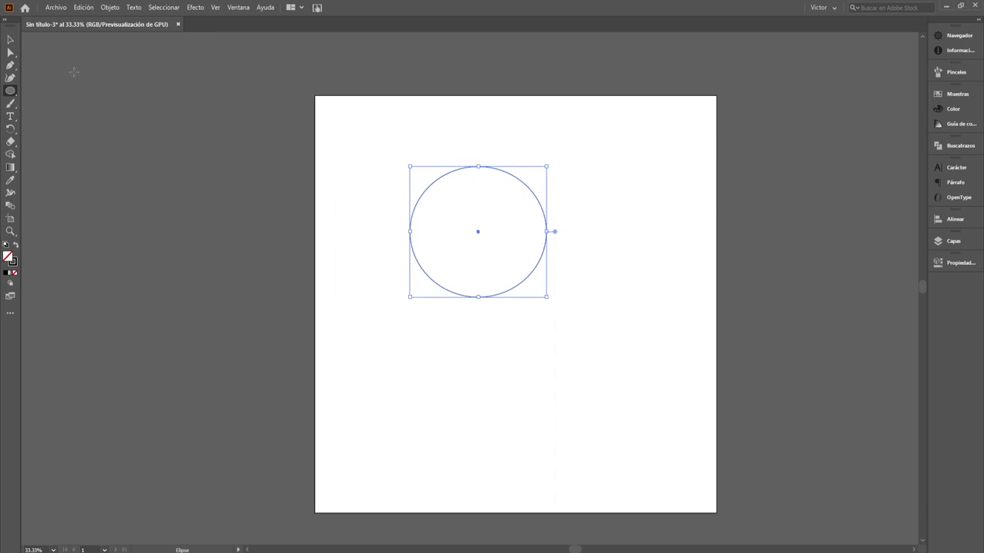
key("v")
left_click(365, 308)
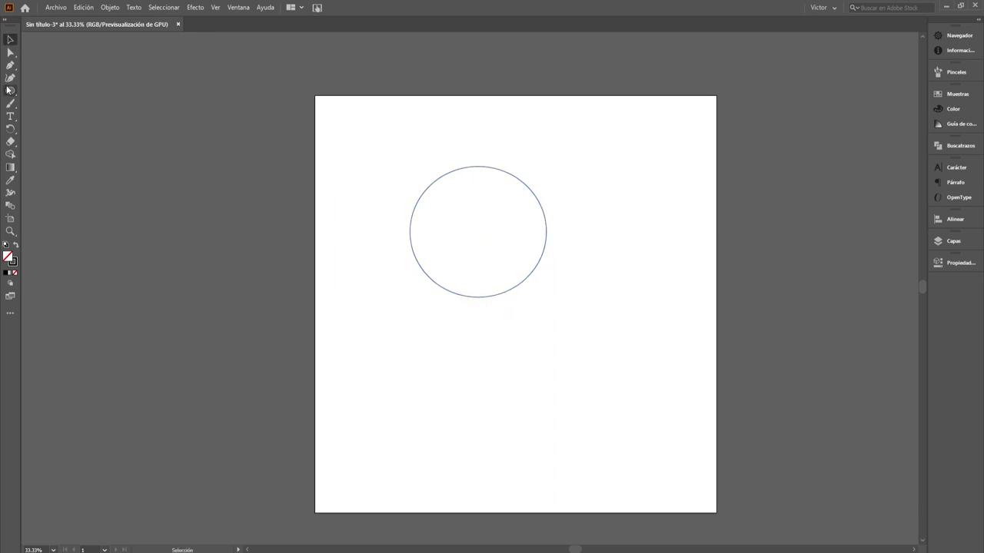
left_click(439, 290)
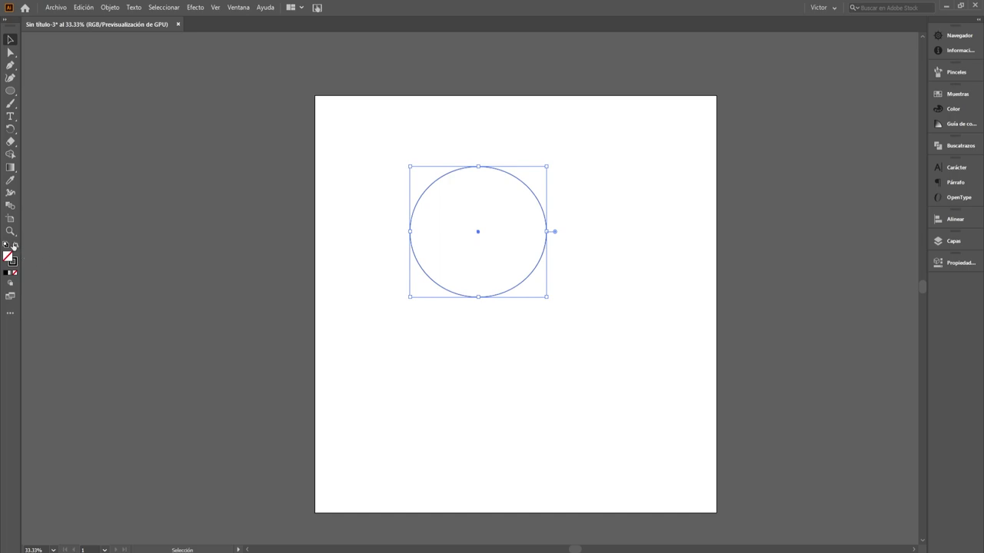
left_click(16, 246)
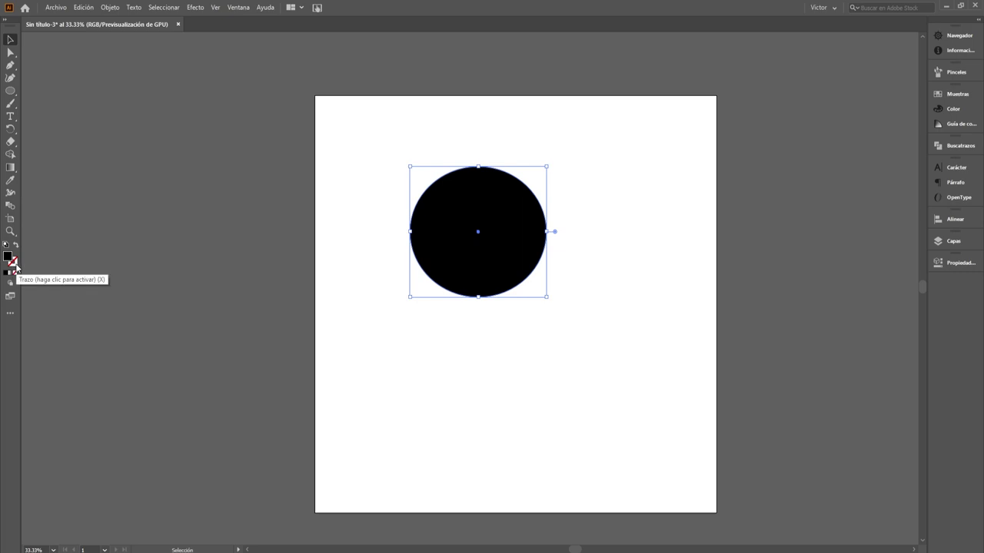
- Fill the circle with pure red FF0000 from the Color Picker and stretch it slightly taller
left_click(496, 327)
left_click(478, 281)
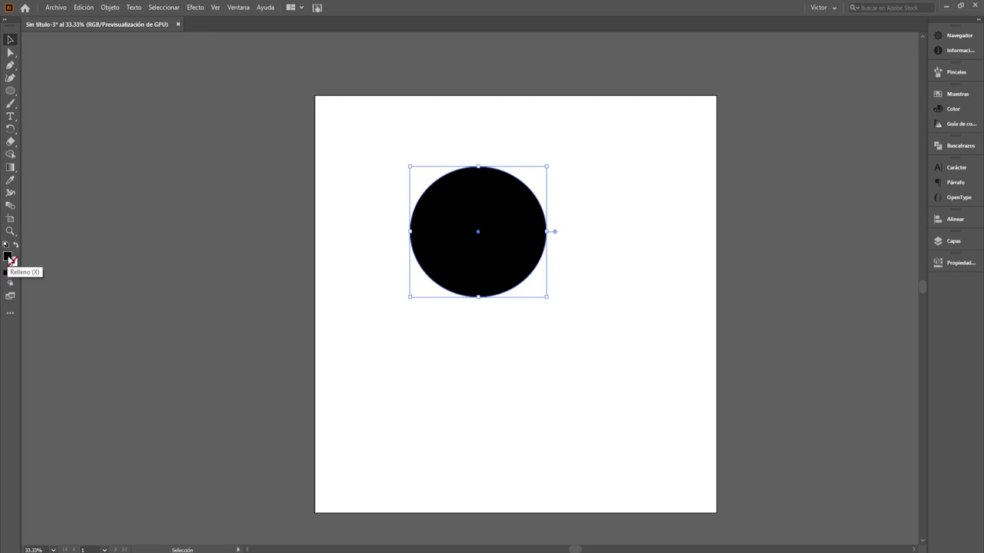
double_click(9, 258)
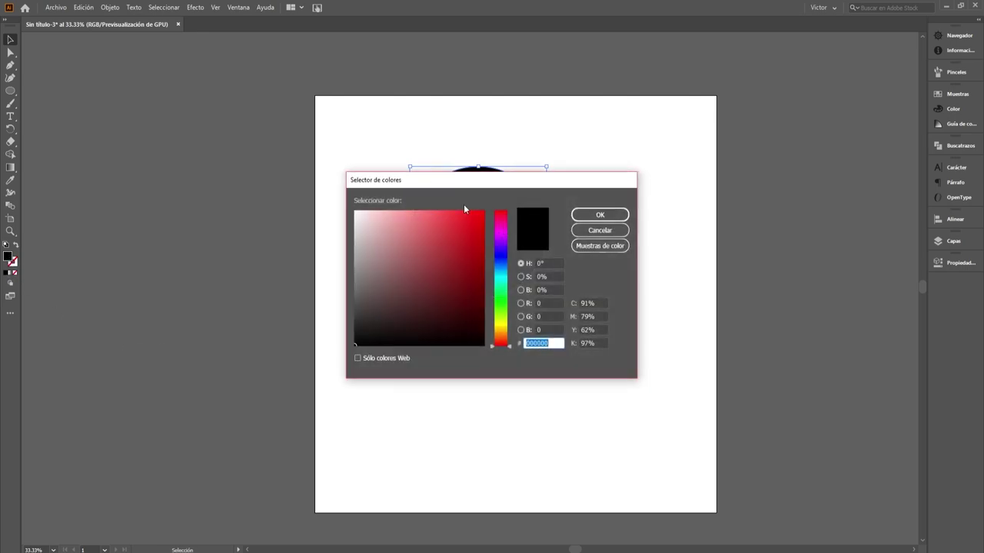
mouse_move(420, 188)
left_mouse_down()
mouse_move(619, 231)
mouse_move(659, 136)
left_mouse_up()
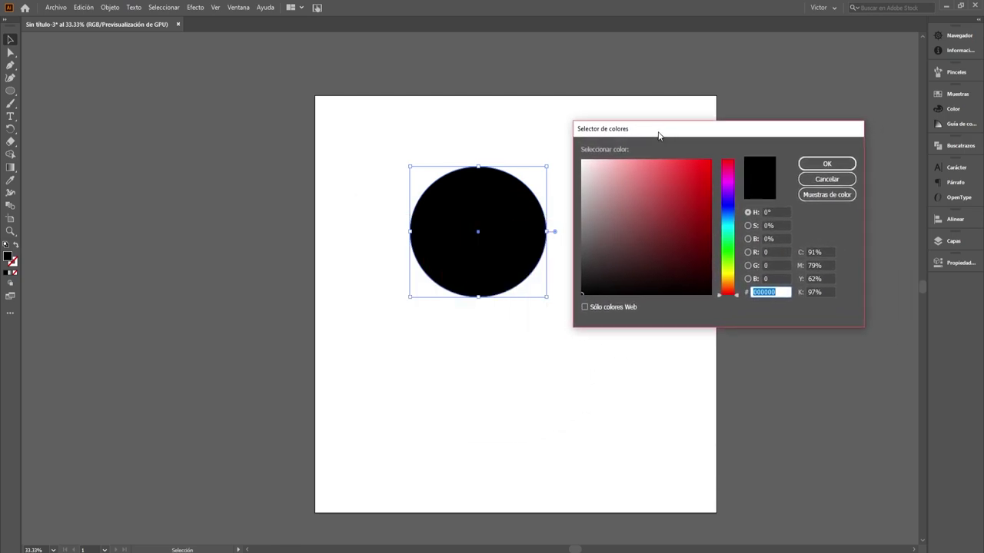
left_click(677, 208)
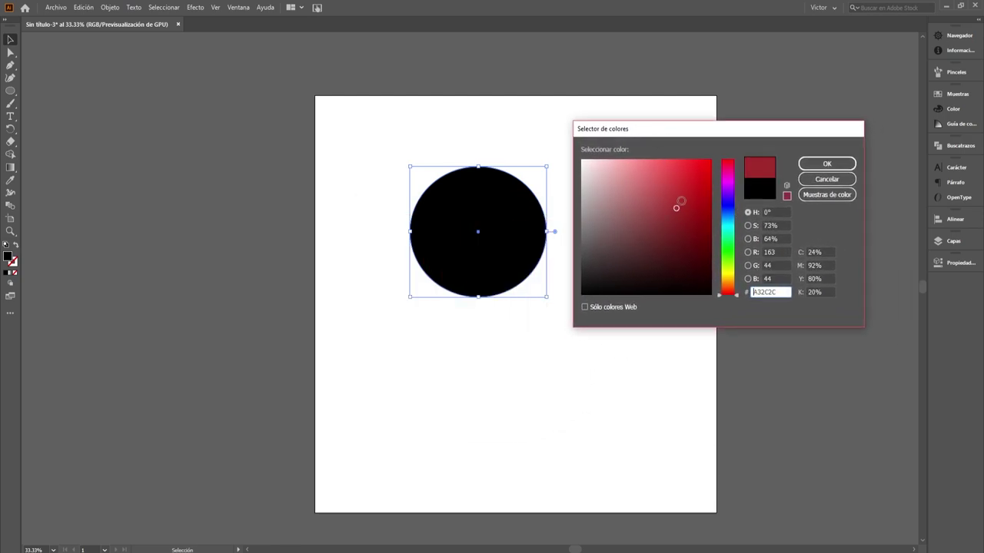
left_click(711, 159)
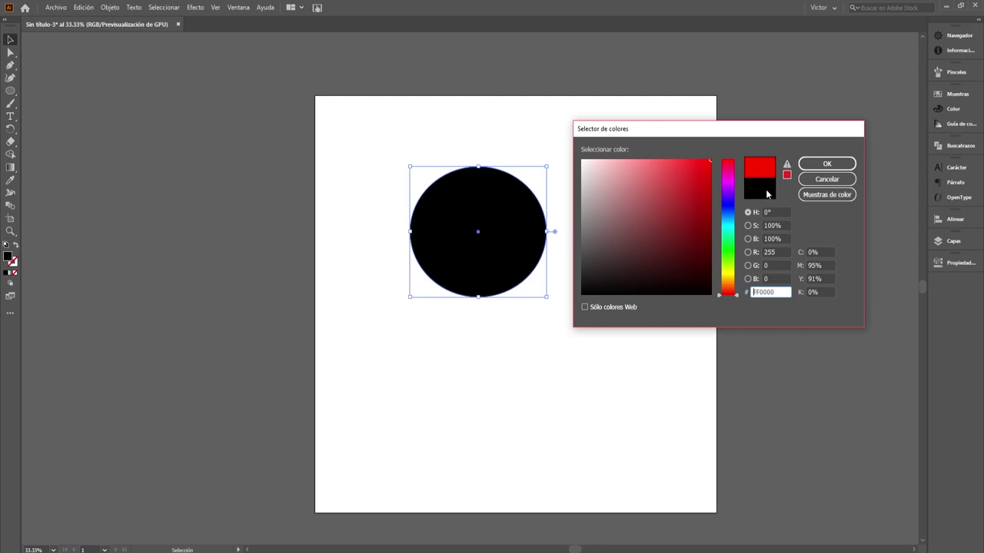
left_click(828, 165)
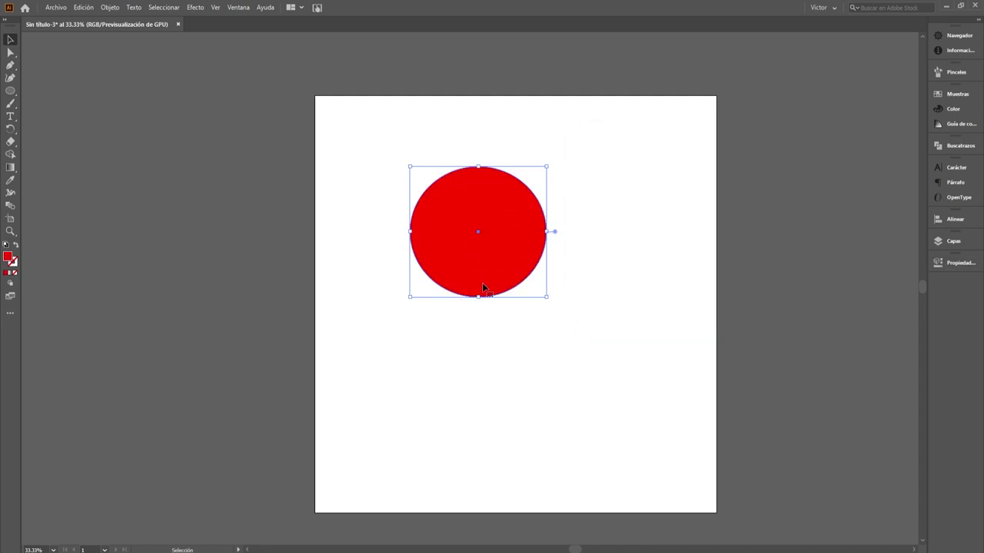
left_click_drag(478, 298, 478, 301)
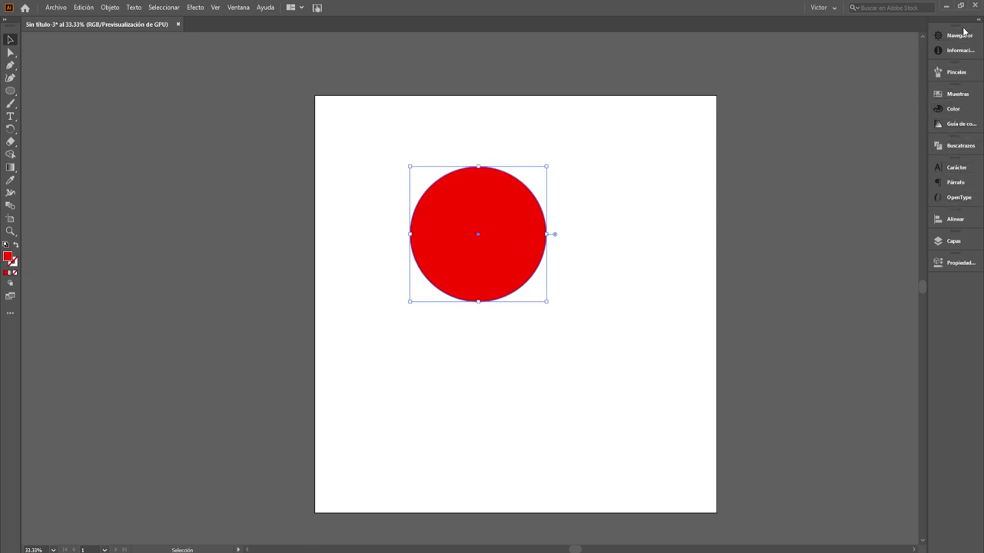
- Set the Color panel sliders to R 90, G 191, B 0 for a 5ABF00 green fill
left_click(955, 110)
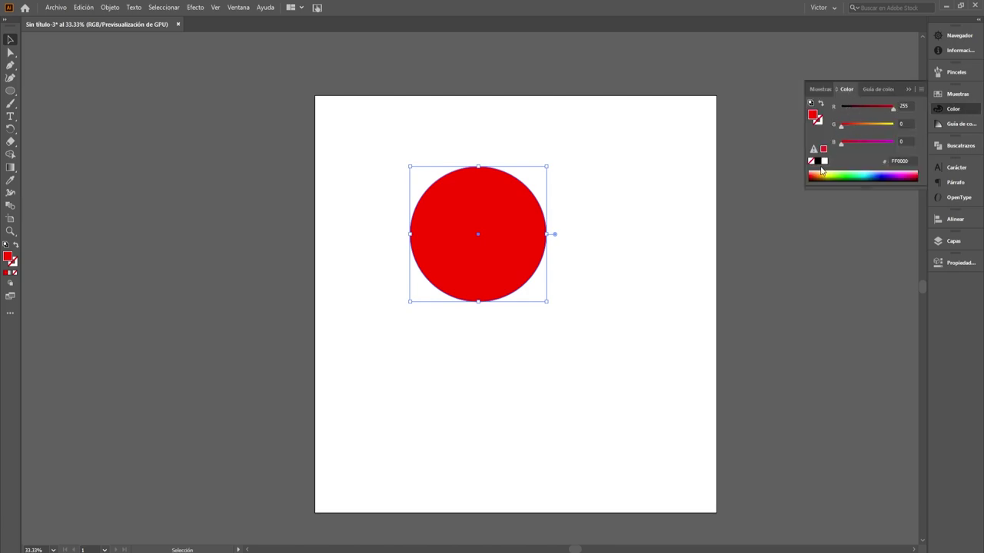
left_click_drag(842, 125, 878, 125)
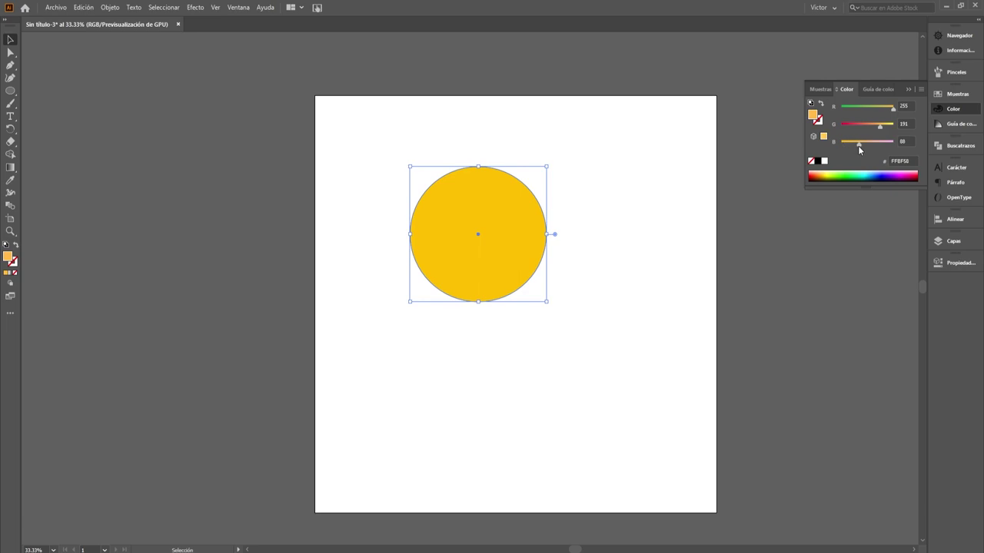
left_click_drag(844, 149, 839, 147)
left_click_drag(894, 112, 859, 112)
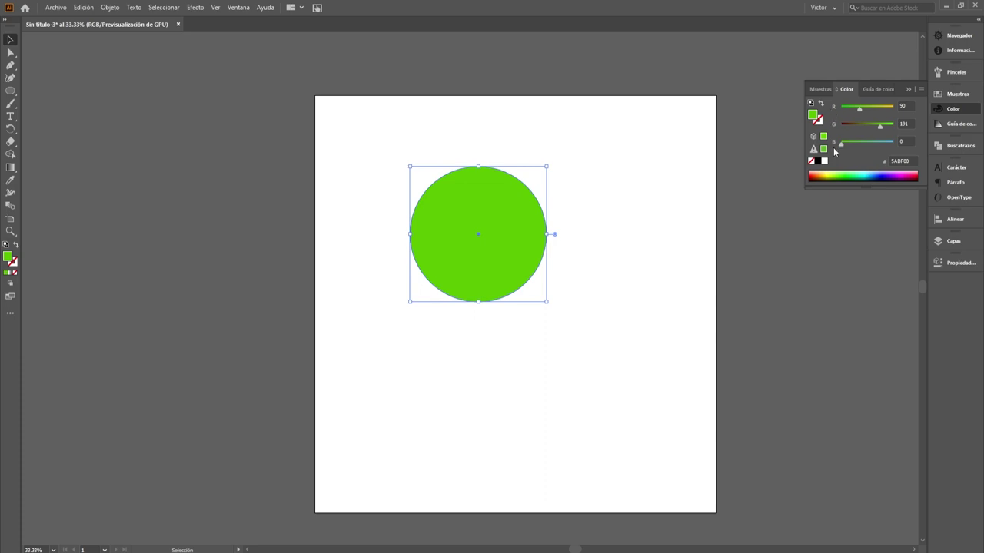
- Try yellow, orange and other Swatches panel colours on the circle
left_click(820, 89)
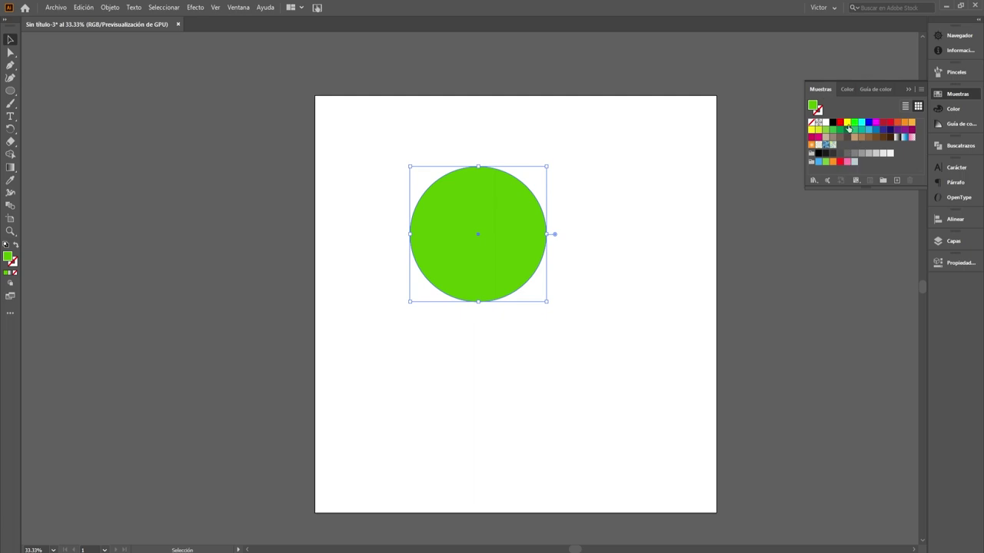
left_click(847, 123)
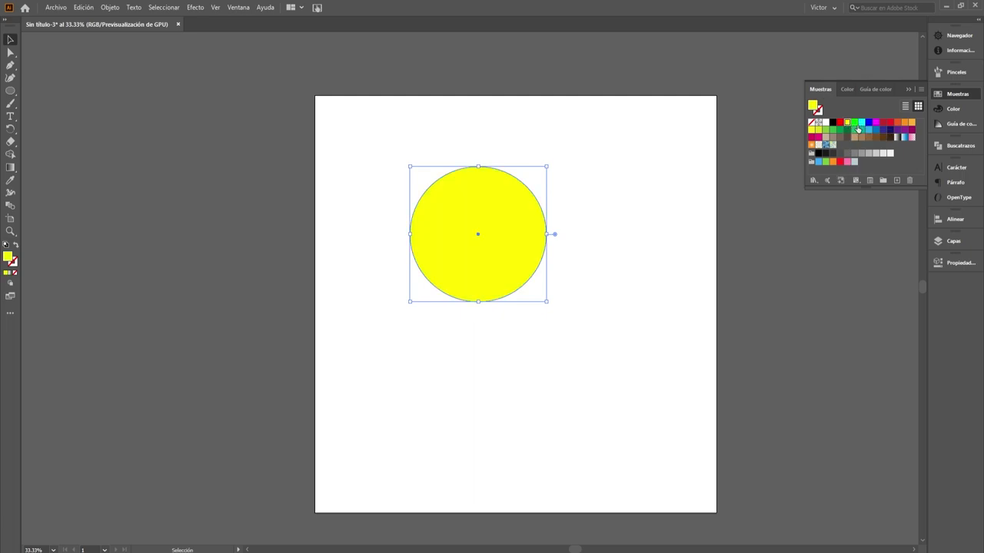
left_click(869, 122)
left_click(884, 123)
left_click(903, 123)
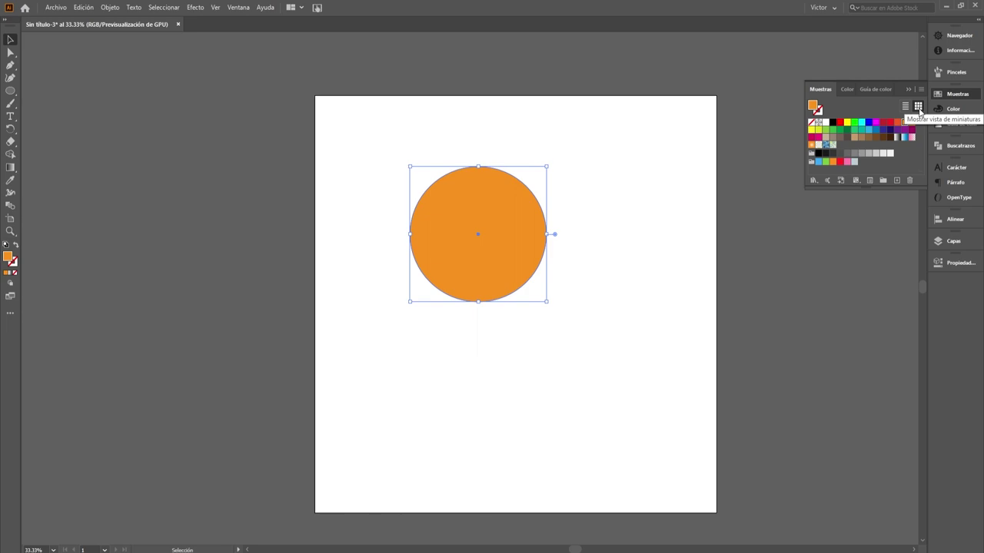
- Show swatches as an enlarged list and apply the R=0 G=113 B=188 blue
left_click(906, 109)
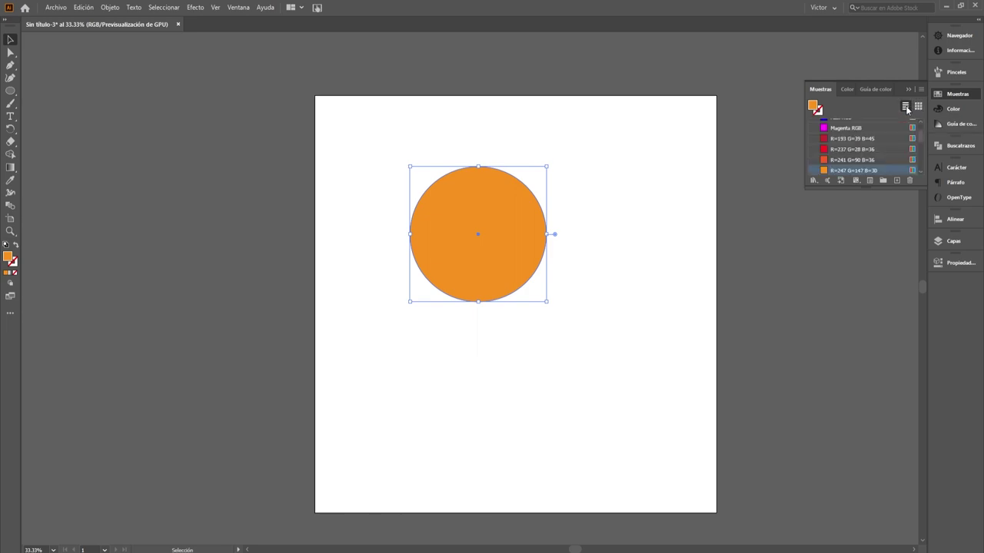
mouse_move(858, 189)
left_mouse_down()
mouse_move(835, 325)
mouse_move(838, 542)
left_mouse_up()
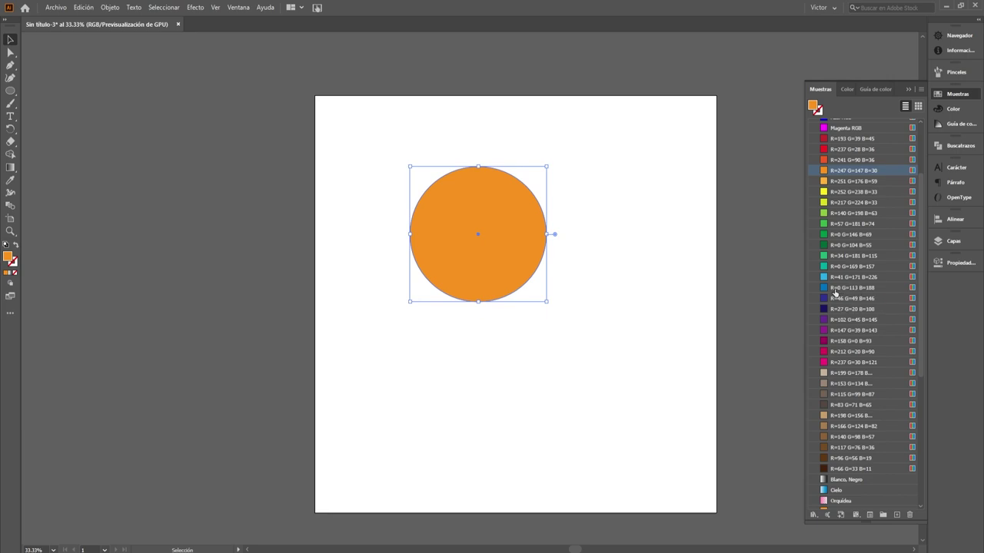
left_click(837, 290)
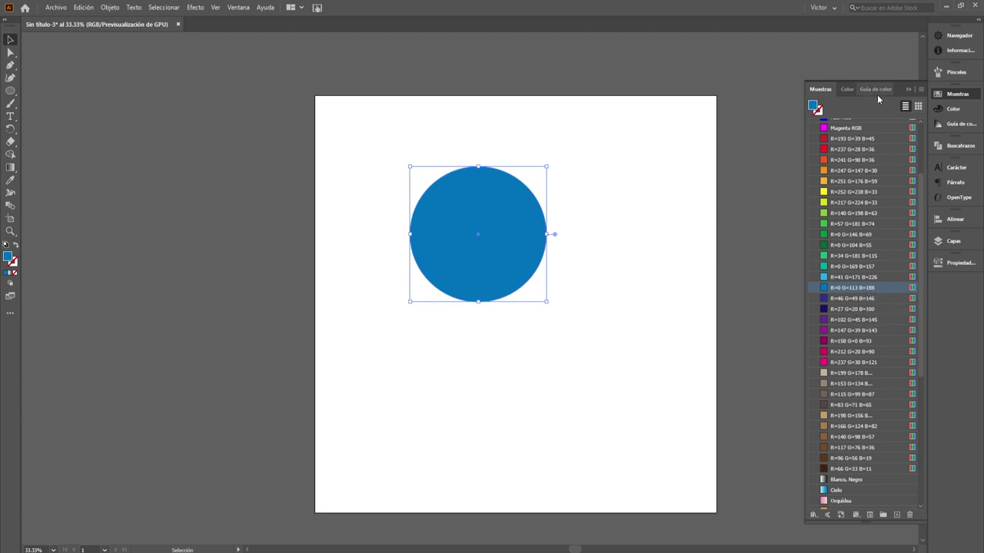
- Pick colours from the Color panel spectrum, ending on light sky blue 6CC7FF
left_click(845, 89)
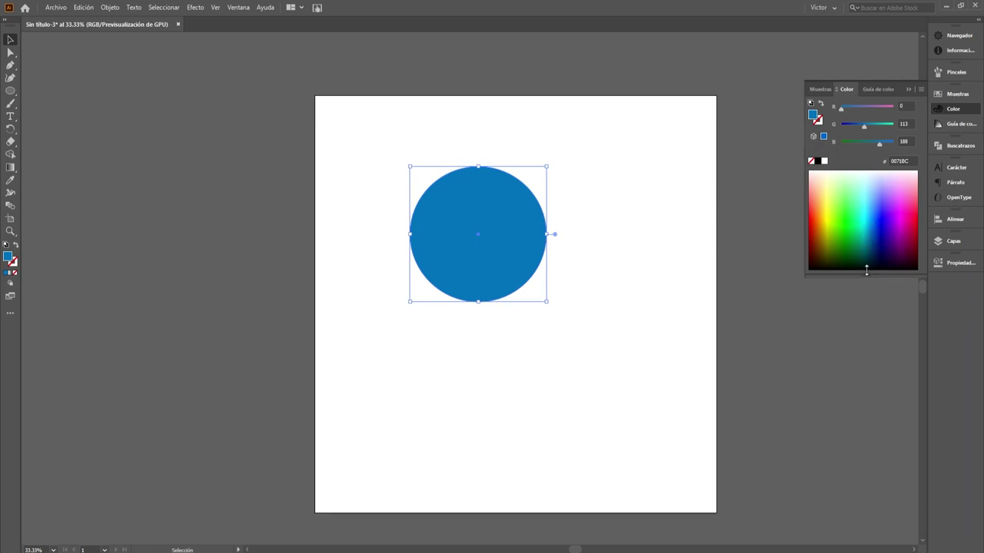
left_click_drag(866, 277, 858, 277)
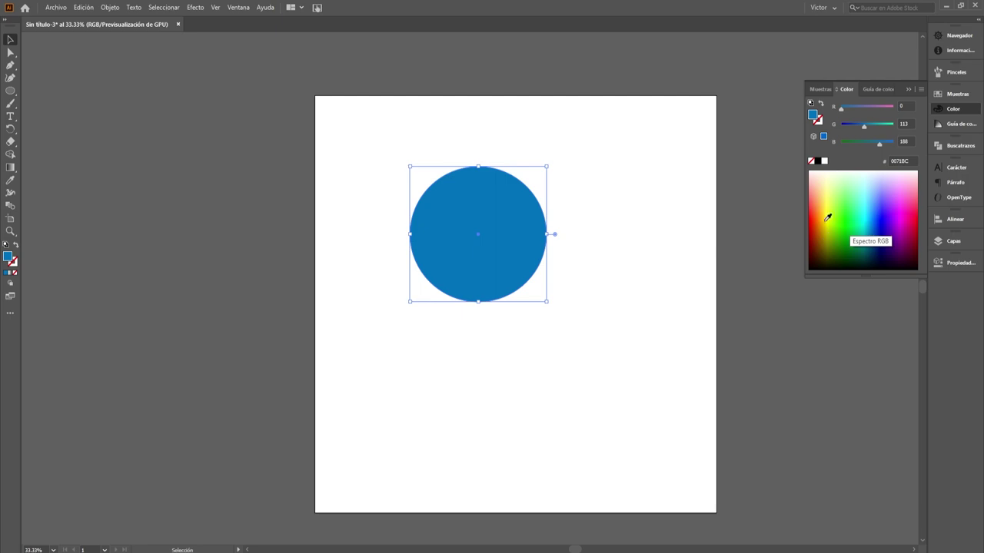
left_click_drag(841, 202, 858, 203)
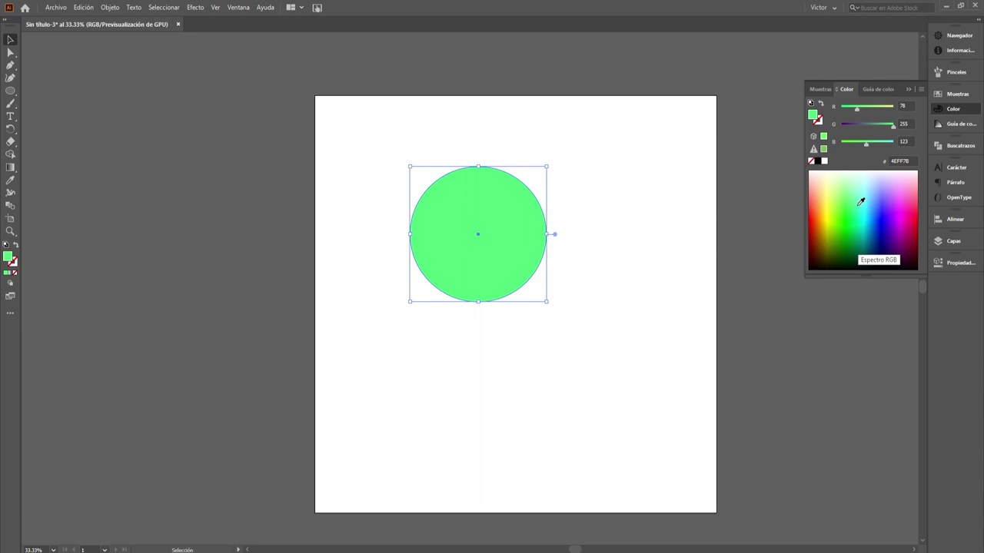
mouse_move(879, 208)
left_mouse_down()
mouse_move(862, 227)
mouse_move(880, 202)
mouse_move(878, 238)
mouse_move(843, 210)
mouse_move(875, 193)
mouse_move(866, 234)
mouse_move(822, 269)
mouse_move(885, 268)
mouse_move(843, 215)
mouse_move(881, 192)
mouse_move(879, 201)
mouse_move(834, 218)
mouse_move(887, 255)
mouse_move(872, 234)
mouse_move(840, 235)
mouse_move(874, 194)
left_mouse_up()
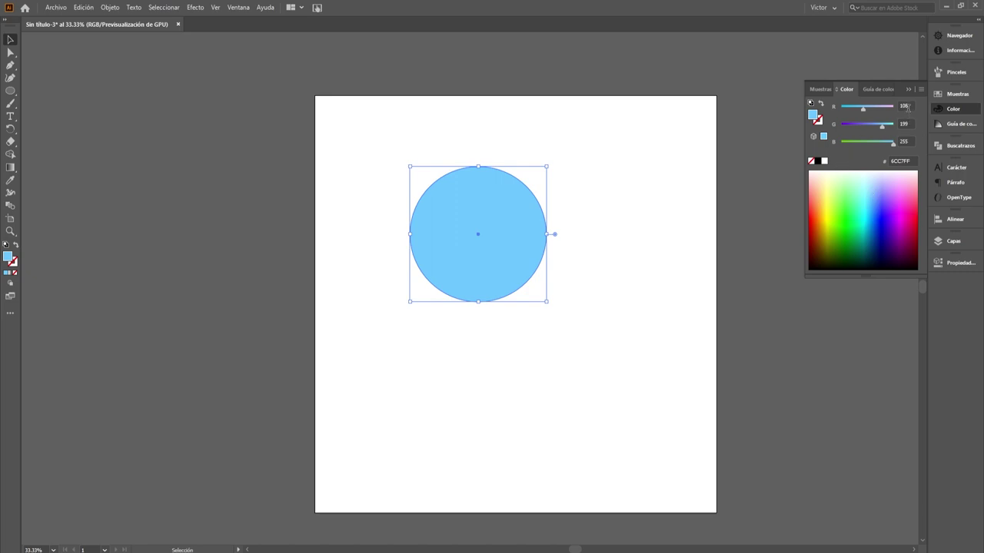
- Enter R 58, G 30, B 100 in the Color panel for a dark purple fill
left_click(908, 105)
key("Tab")
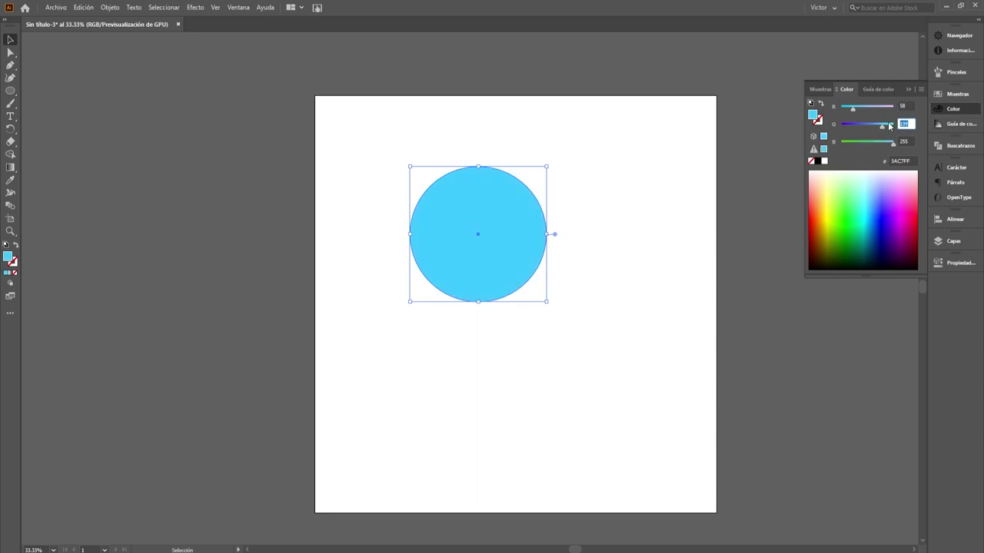
type("30")
key("Tab")
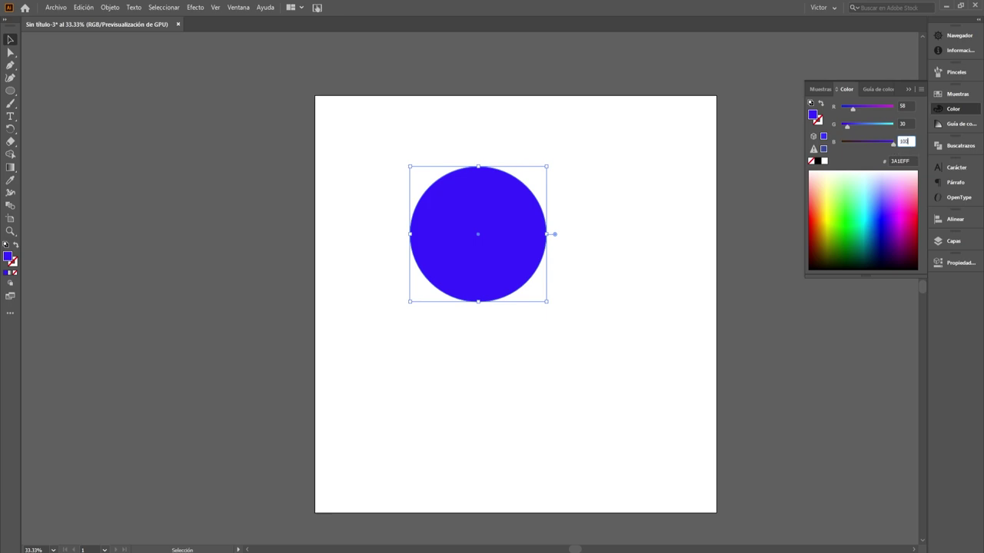
left_click(906, 124)
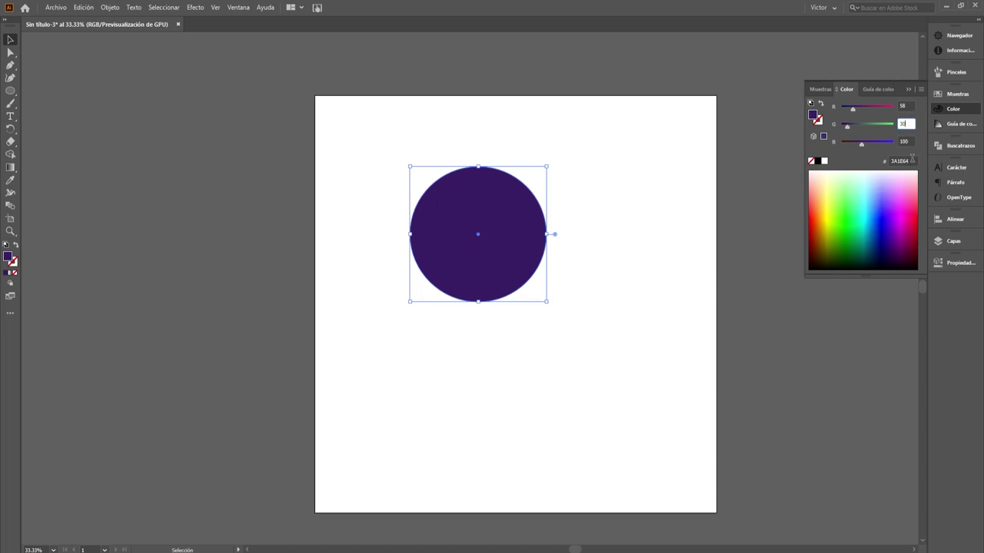
- Select the 3A1E64 hex code in the Color panel's hex field
left_click(911, 160)
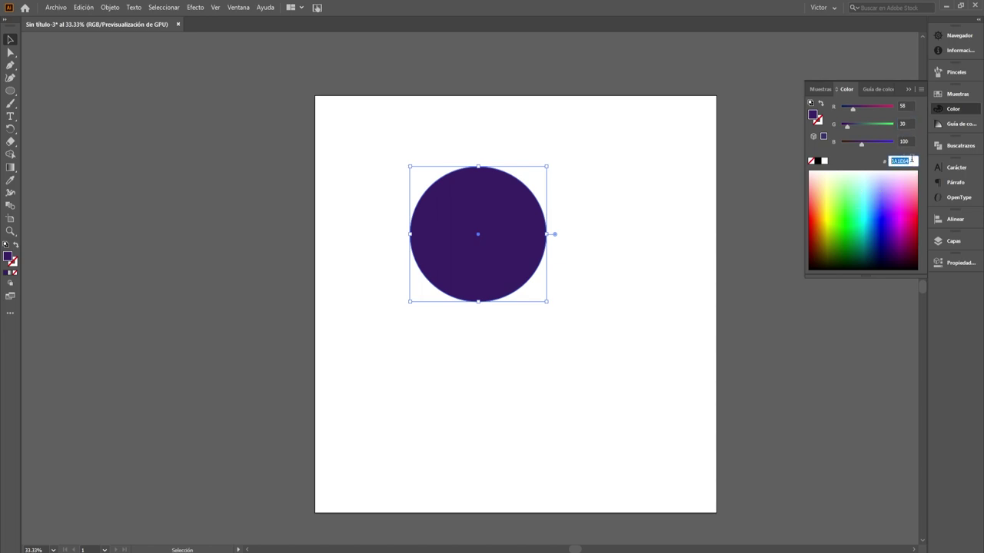
left_click(911, 161)
left_click(908, 161)
left_click(913, 161)
left_click(911, 161)
left_click(913, 161)
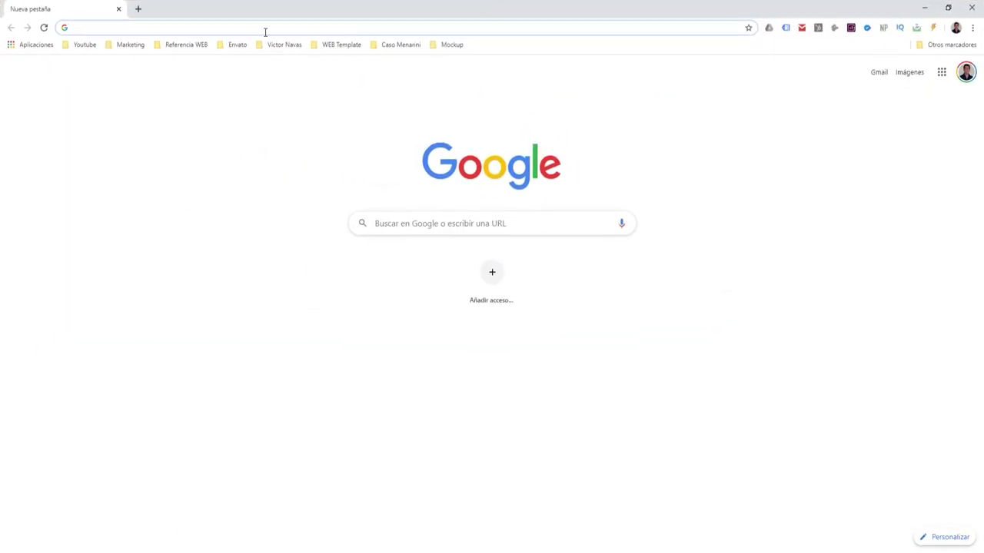
- Search Google for 'adobe.color' in a new tab and open the Adobe Color site
left_click(263, 26)
type("adobe")
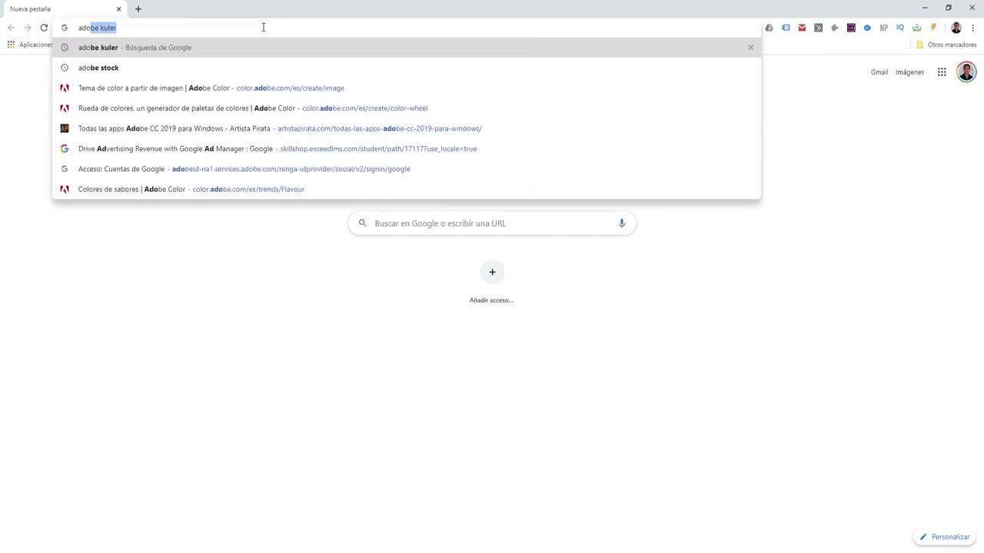
type(".")
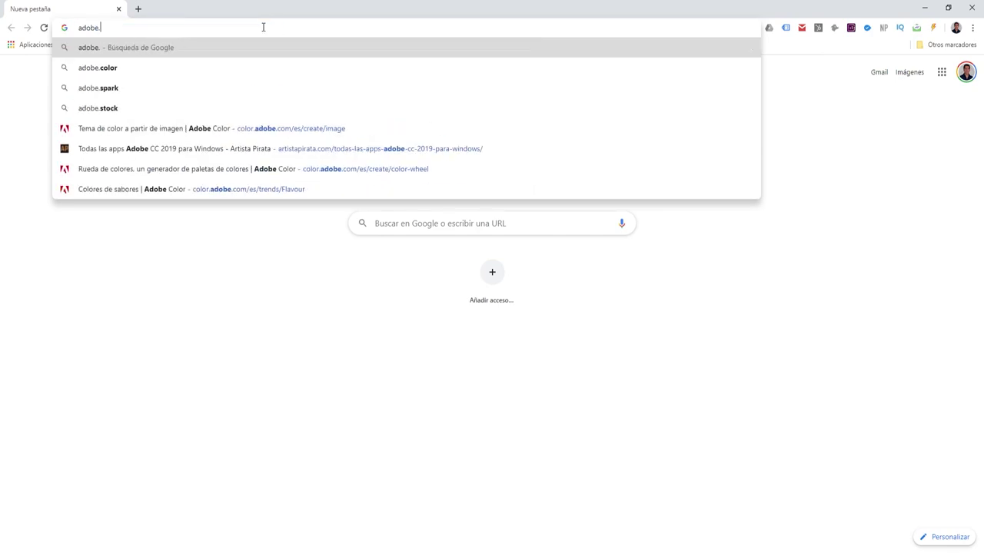
type("color")
key("Return")
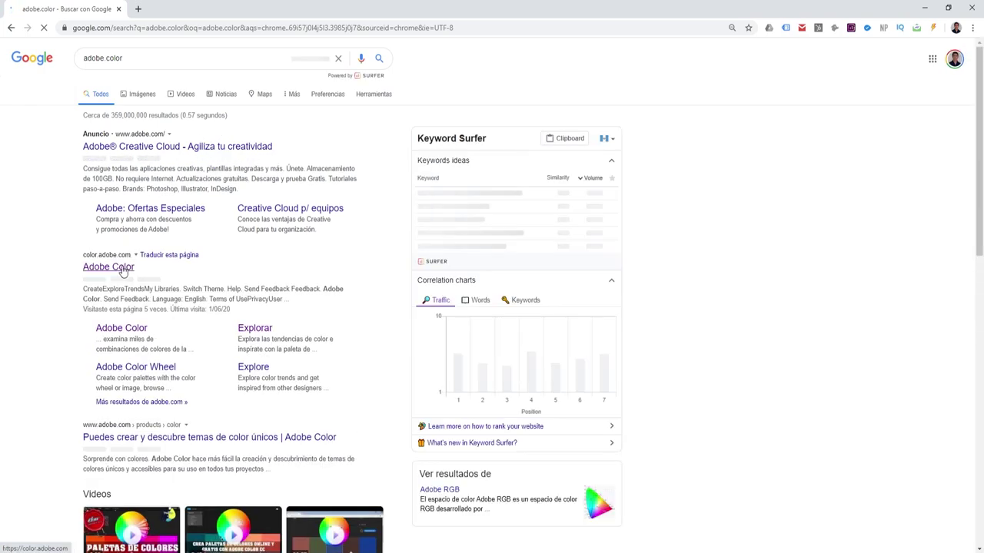
left_click(123, 270)
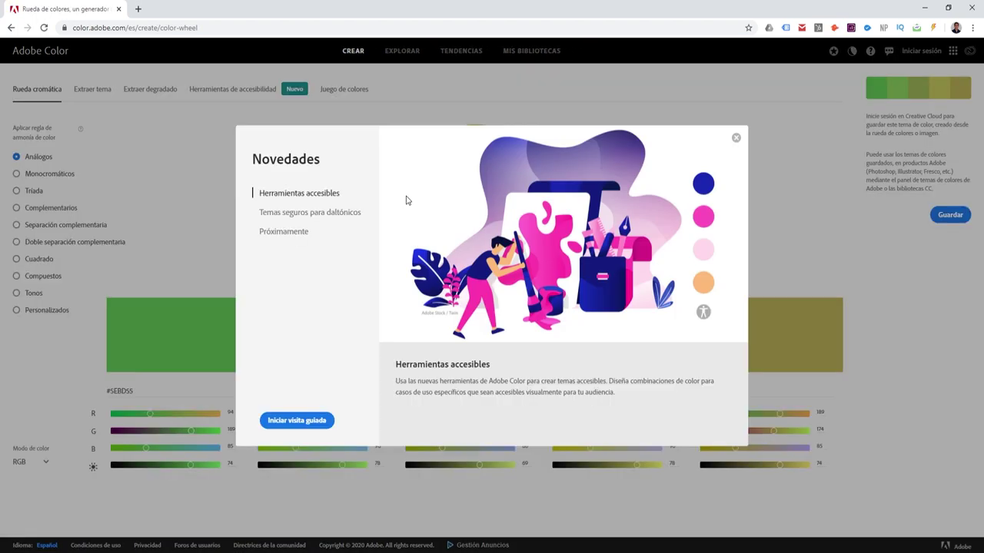
- Dismiss the Novedades popup and drag the wheel handles toward teal and bright green
left_click(736, 137)
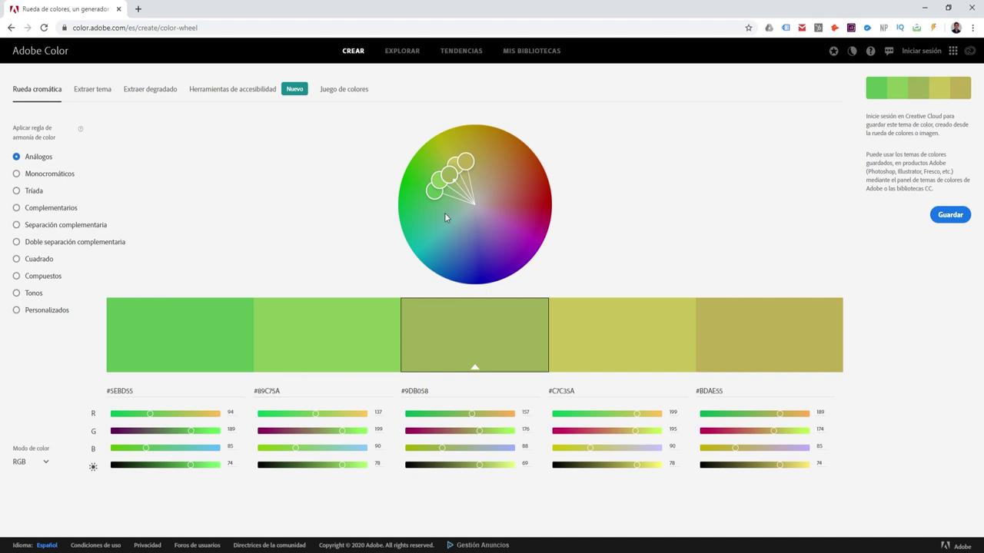
left_click_drag(435, 191, 429, 265)
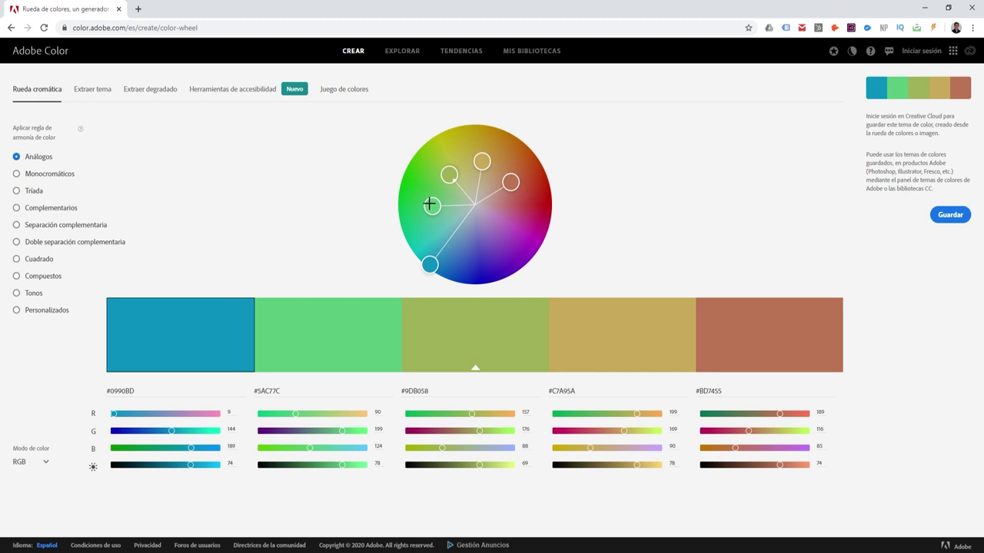
mouse_move(429, 205)
left_mouse_down()
mouse_move(399, 187)
mouse_move(438, 133)
left_mouse_up()
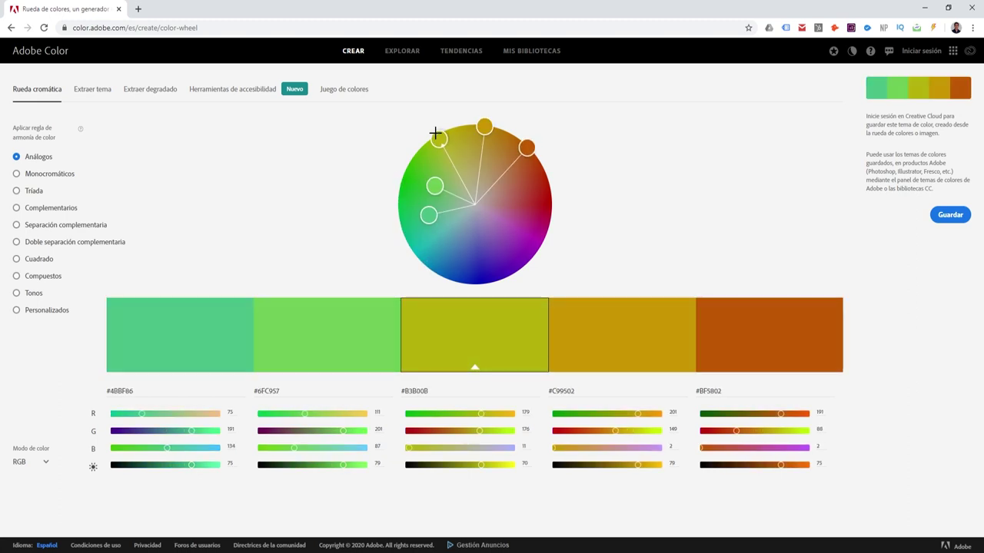
left_click_drag(429, 216, 418, 261)
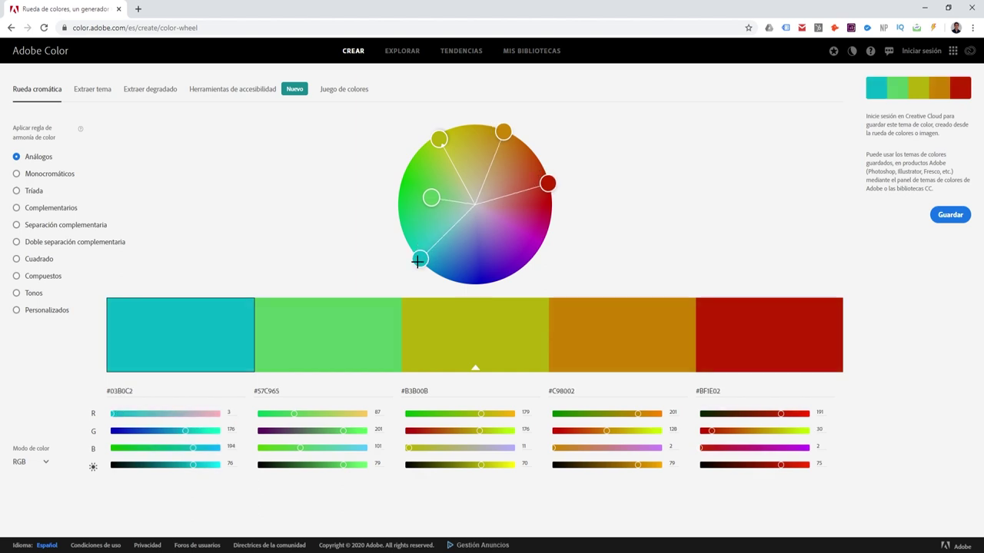
left_click_drag(431, 198, 392, 188)
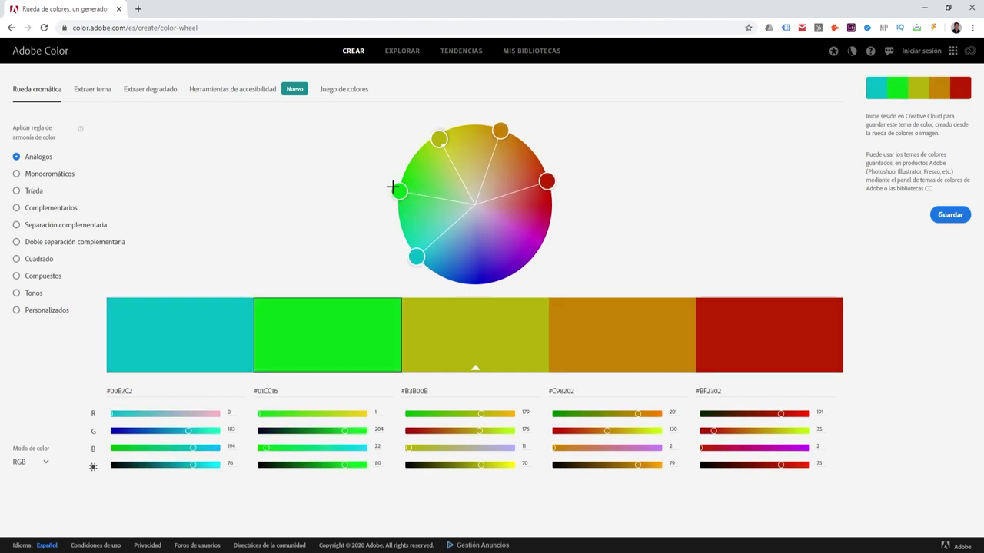
- Try Monocromáticos, then a green-magenta Complementarios harmony, and switch to Extraer tema
left_click(17, 176)
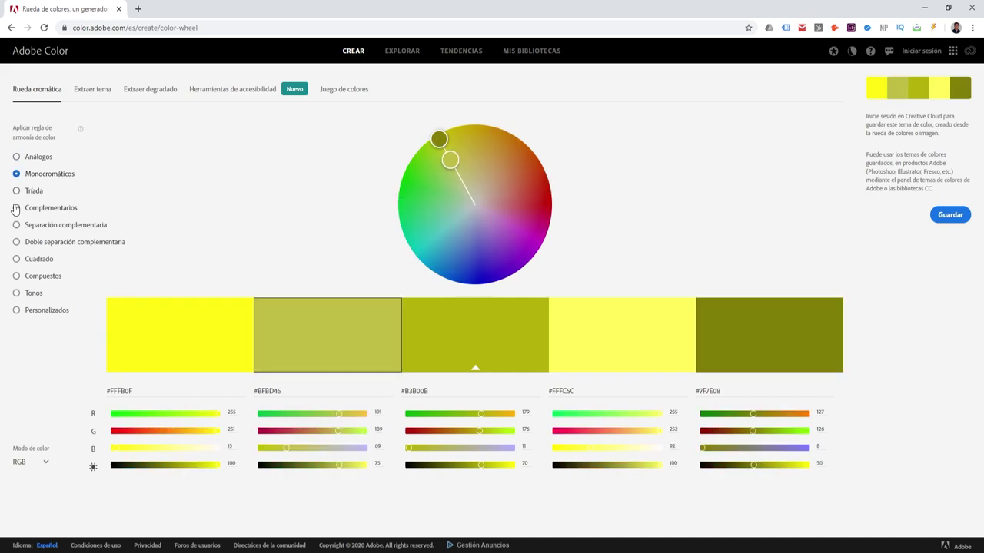
left_click(16, 208)
mouse_move(441, 144)
left_mouse_down()
mouse_move(408, 175)
mouse_move(413, 160)
left_mouse_up()
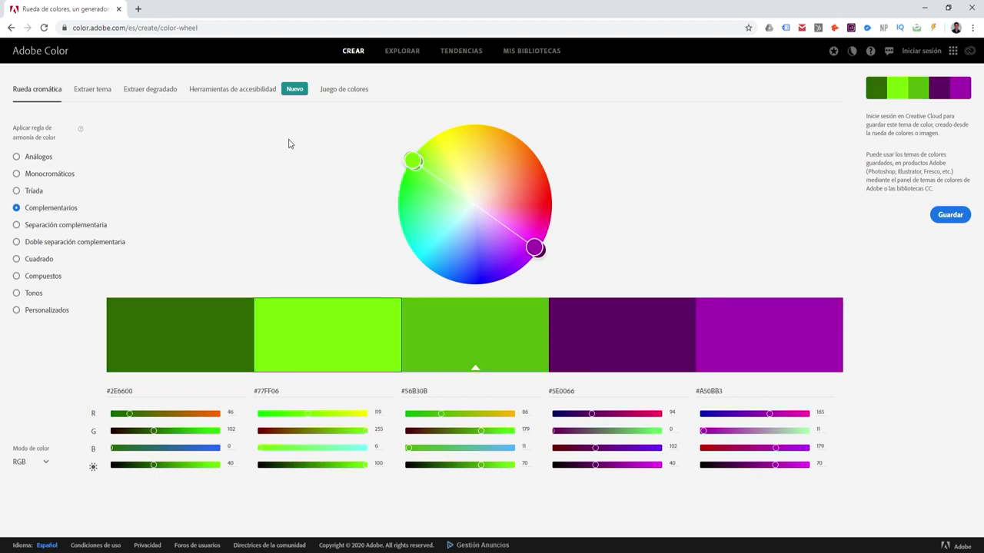
left_click(96, 90)
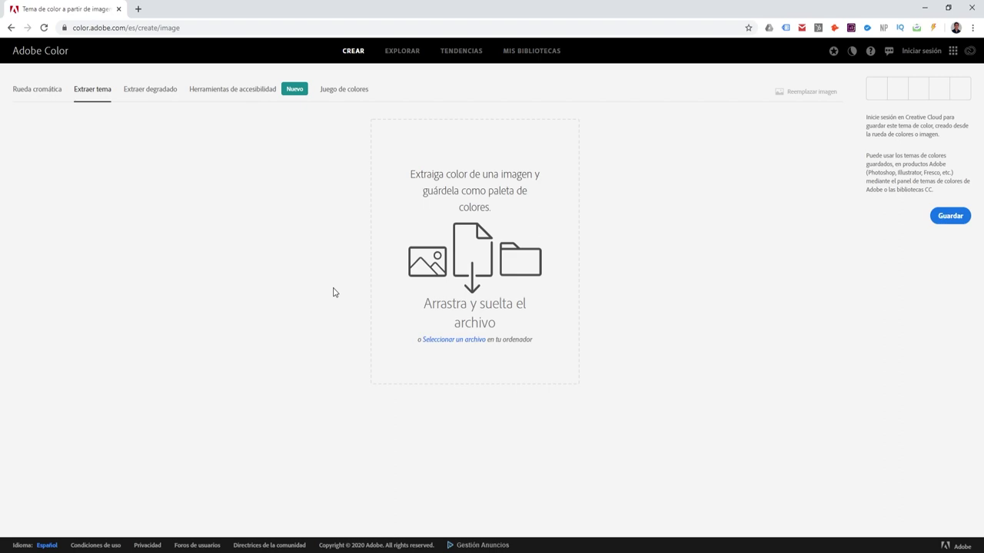
- Upload LOGO-BURGER-H to extract its five-colour theme and copy the #F20544 hex code
left_click(472, 340)
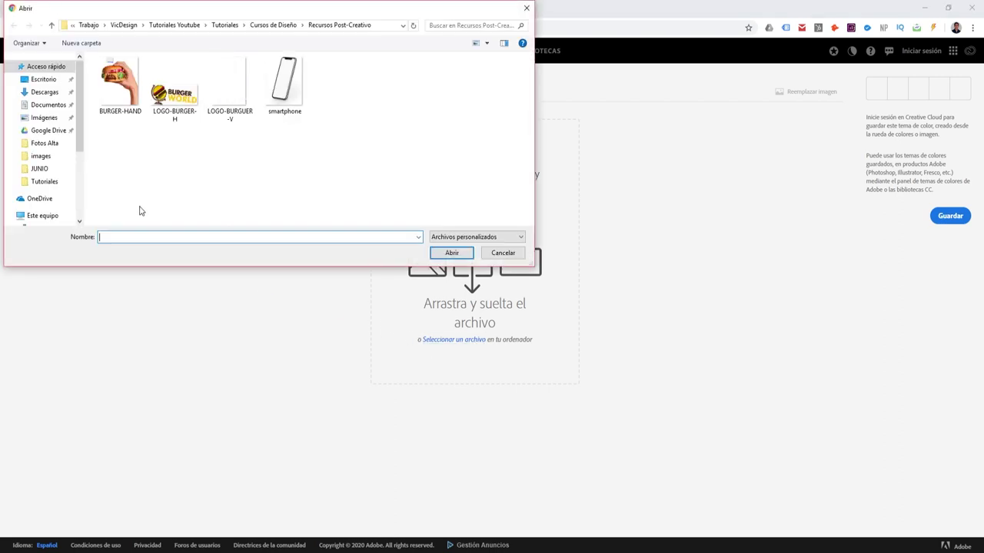
left_click(174, 106)
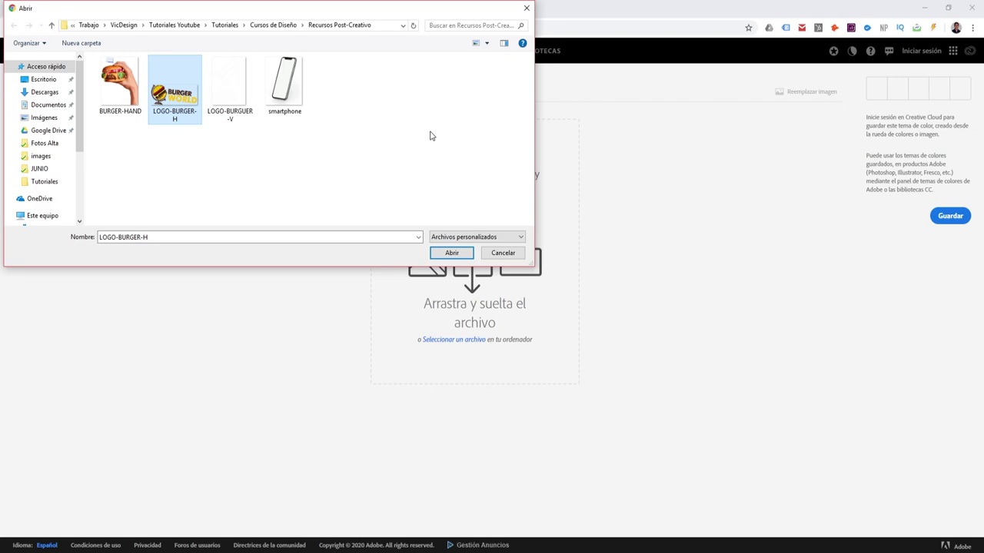
left_click(450, 253)
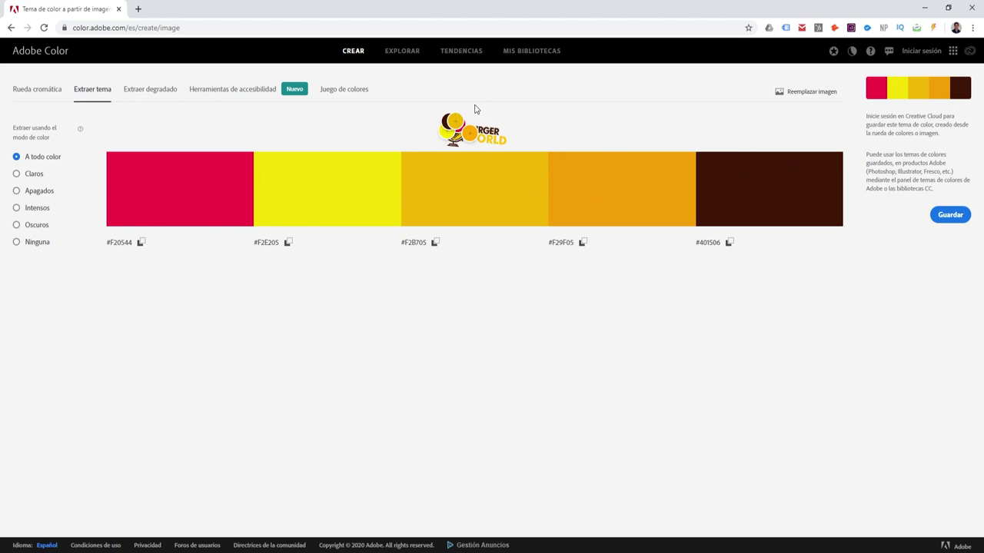
left_click(121, 246)
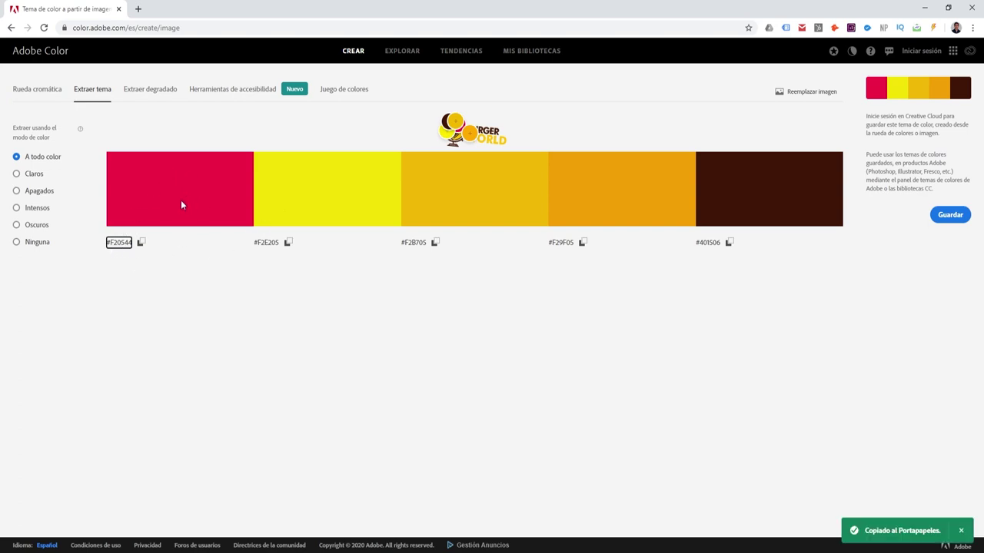
- Paste #F20544 into the circle's hex fill field, deselect, and return to Adobe Color
left_click(122, 248)
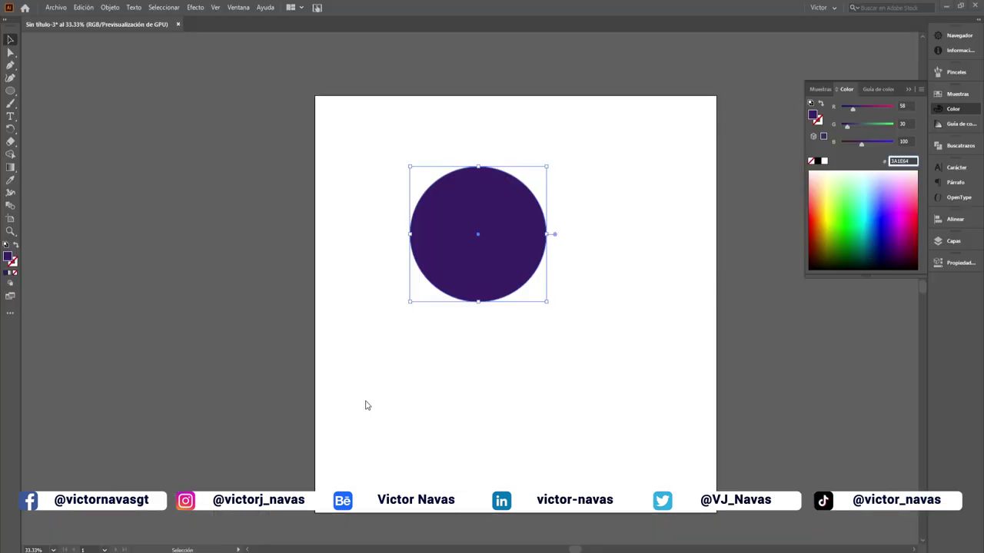
left_click(909, 159)
type("#F20544")
key("Return")
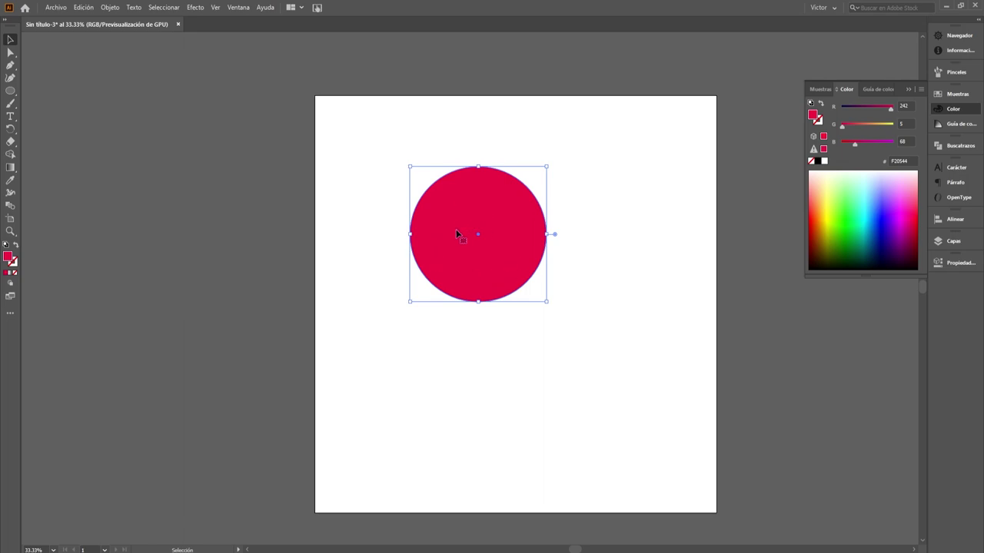
left_click(591, 196)
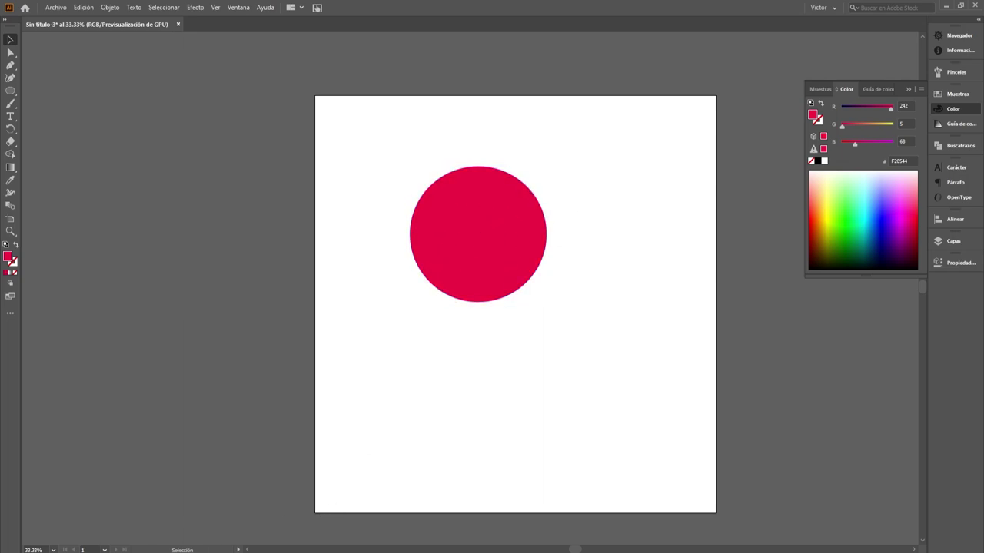
key("alt+Tab")
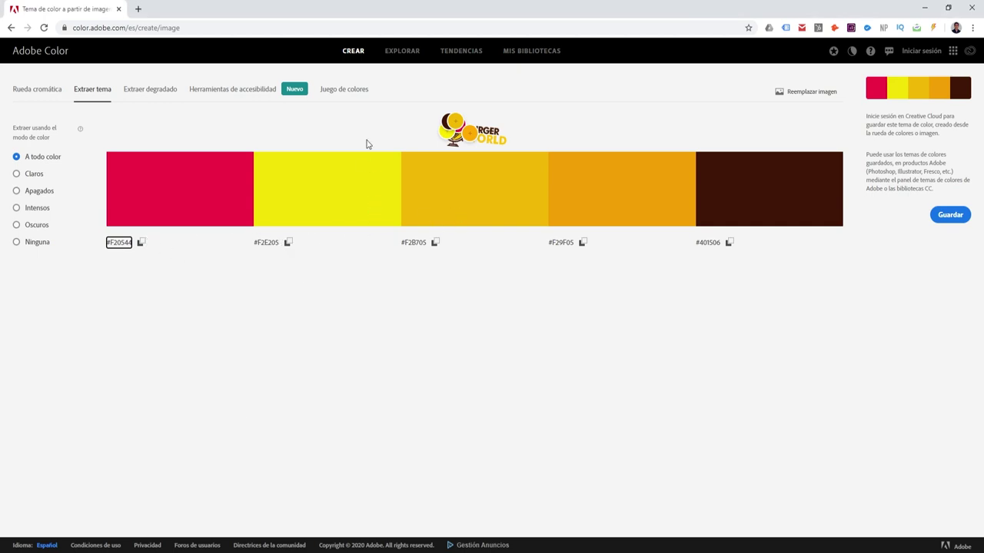
- In Adobe Color Explore, open the 'Storytelling for peacebuilding' palette and copy green #05F29B
left_click(399, 54)
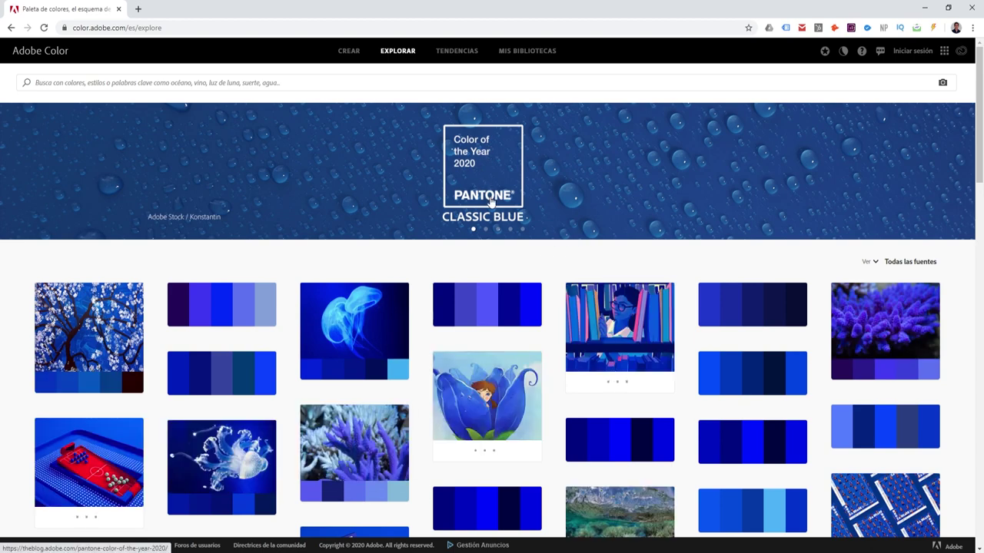
scroll(507, 266, "down", 1)
scroll(507, 266, "down", 1)
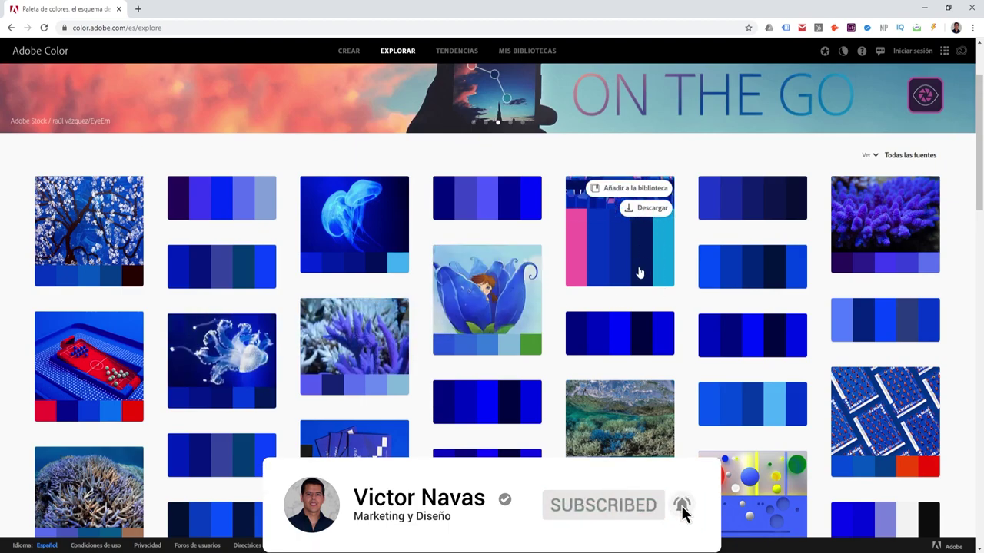
scroll(639, 272, "down", 3)
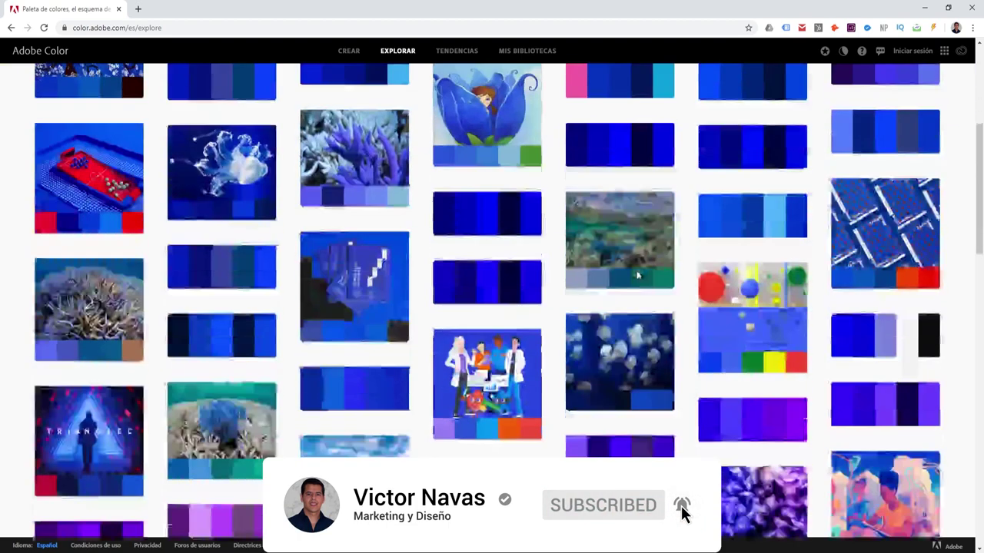
scroll(639, 273, "down", 3)
scroll(584, 276, "down", 1)
scroll(536, 279, "down", 1)
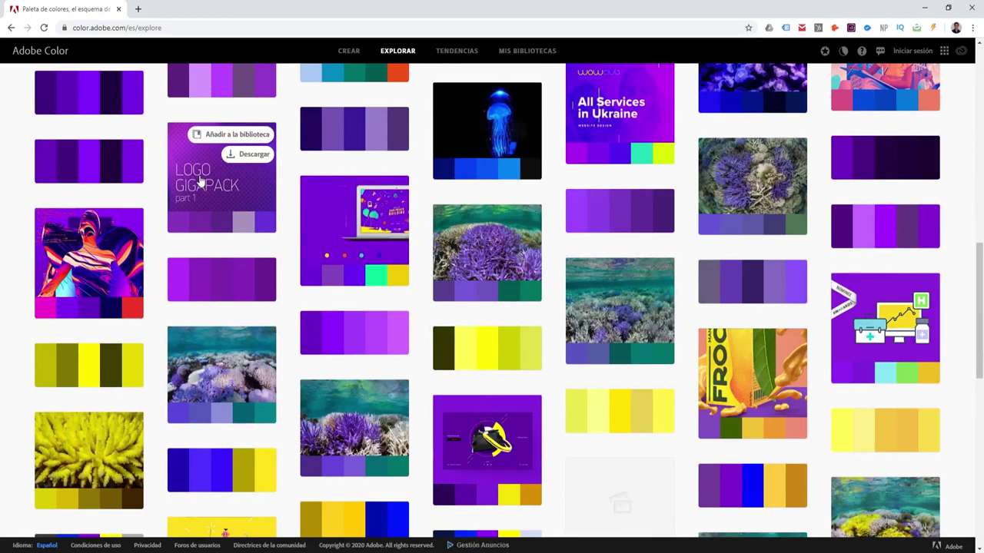
mouse_move(619, 311)
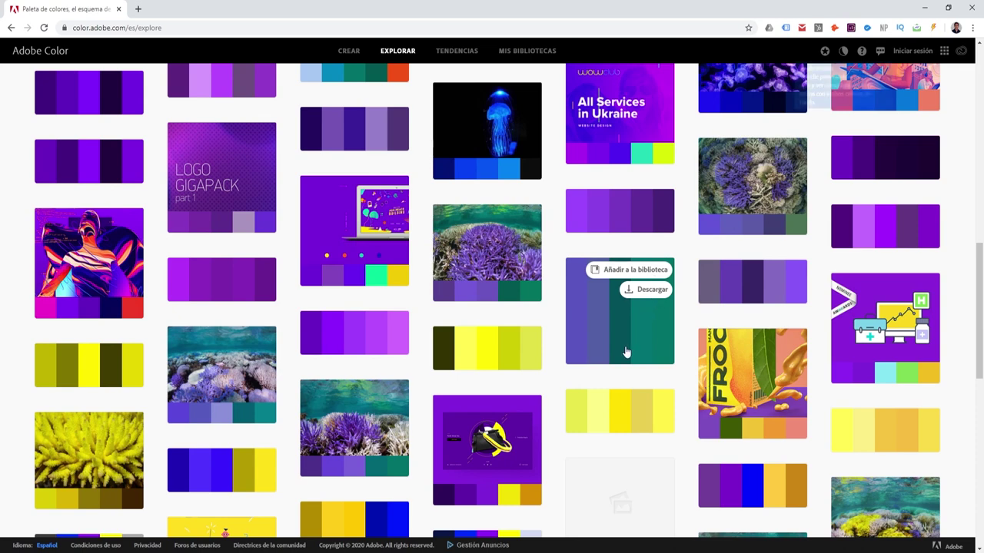
left_click(341, 234)
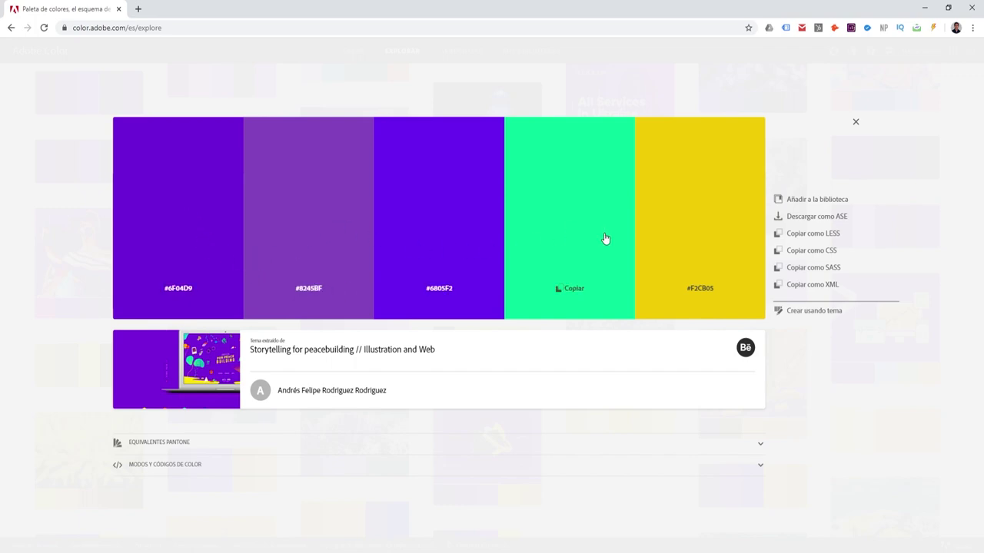
left_click(181, 290)
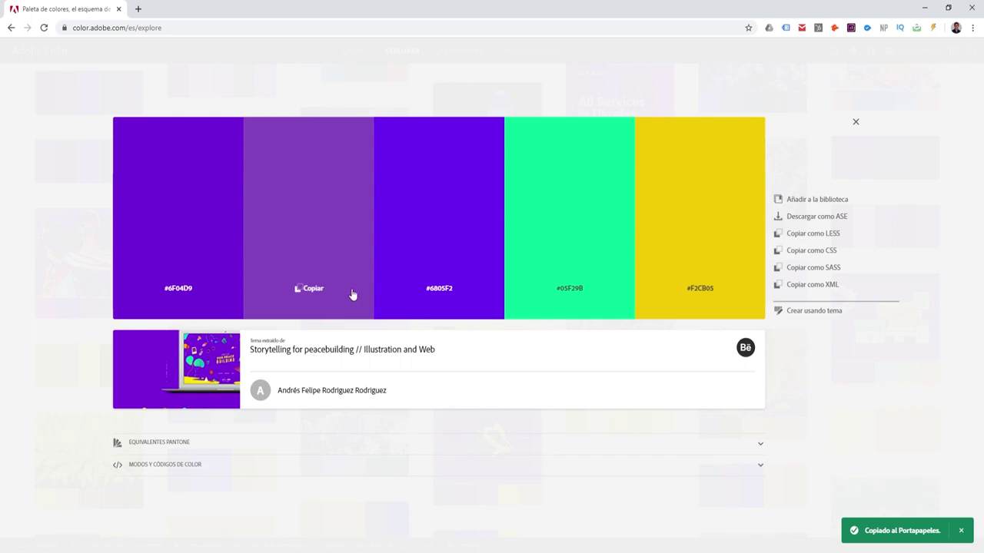
left_click(573, 292)
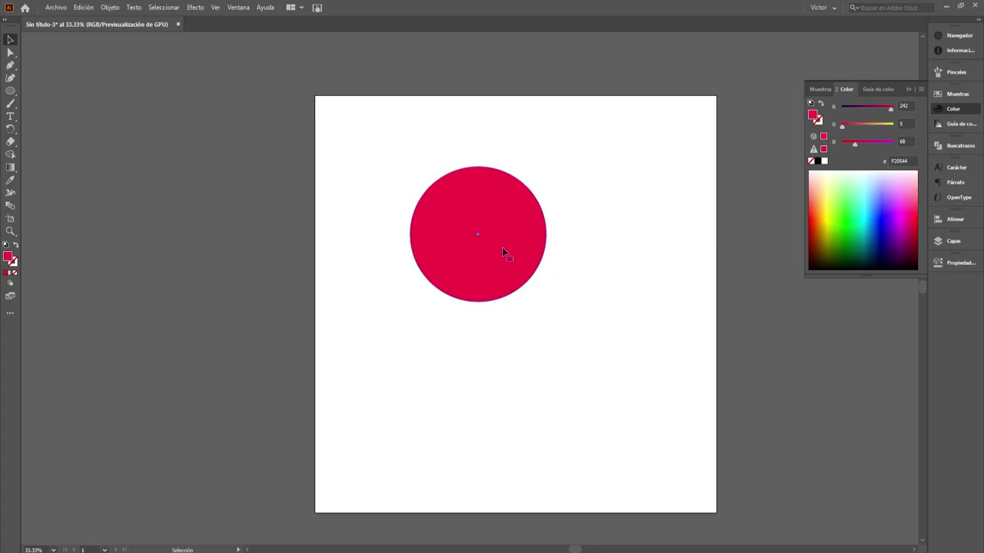
- Fill the red circle with green #05F29B by pasting it into the Color panel hex field
left_click(503, 251)
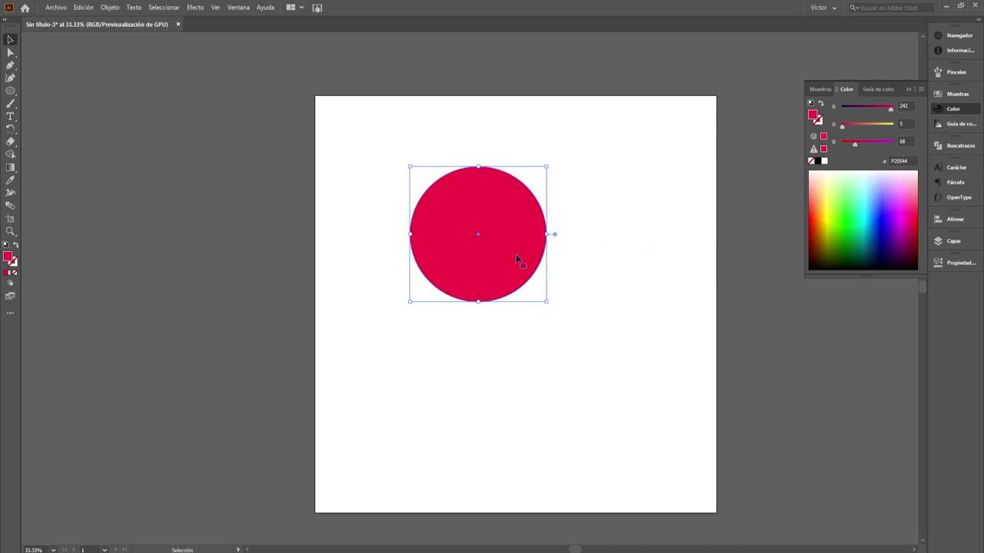
left_click(904, 162)
type("#05F29B")
key("Return")
left_click(622, 314)
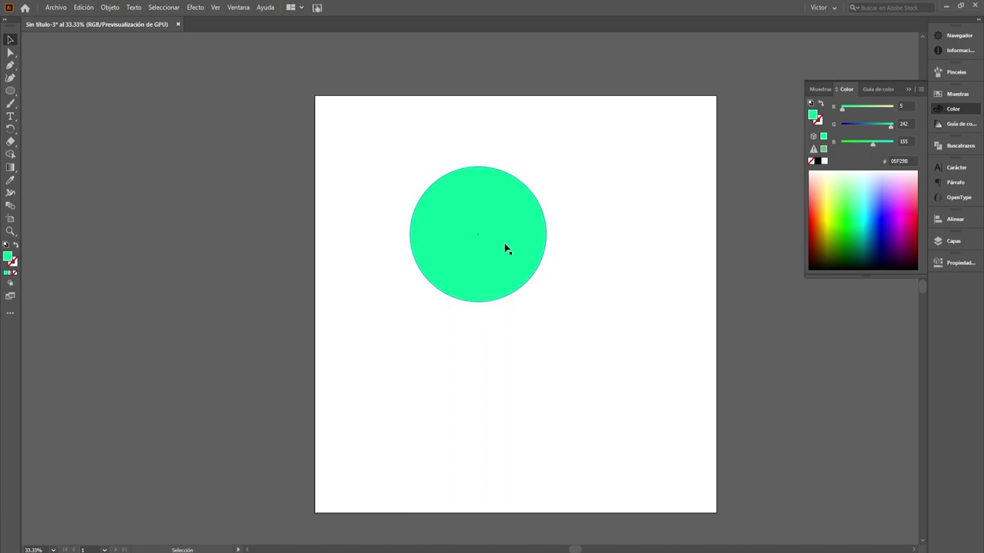
- Check the green's harmony suggestions in the Color Guide, then show the Swatches list
left_click(527, 234)
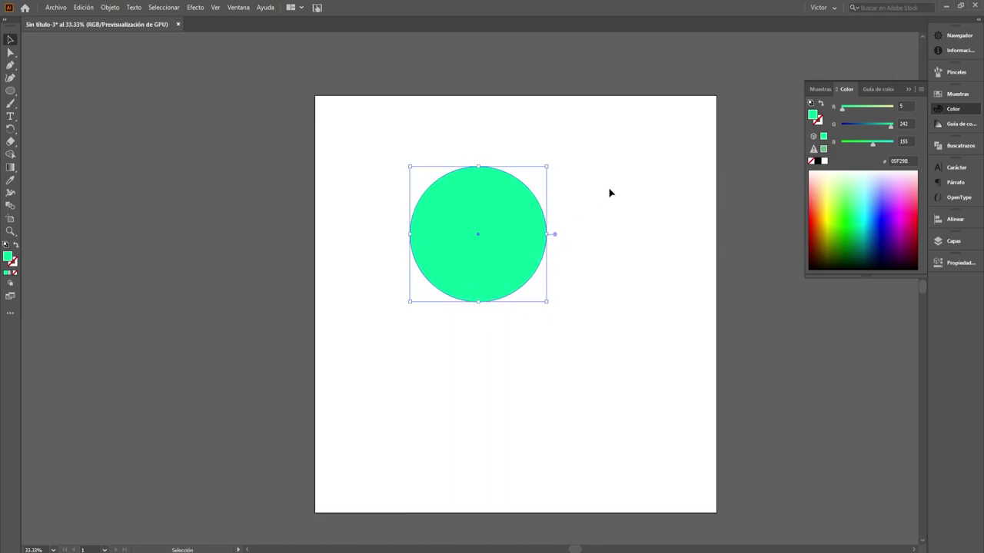
left_click(609, 192)
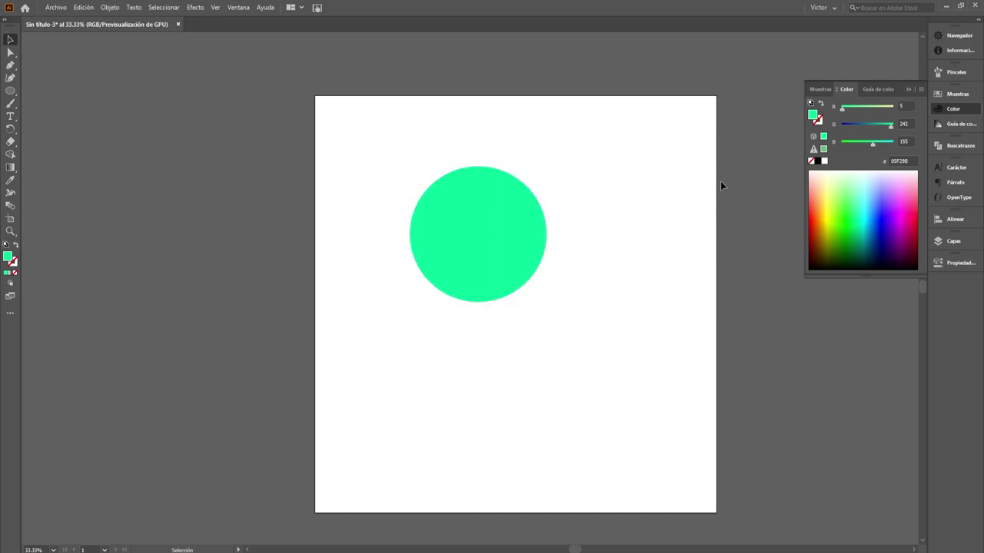
left_click(879, 89)
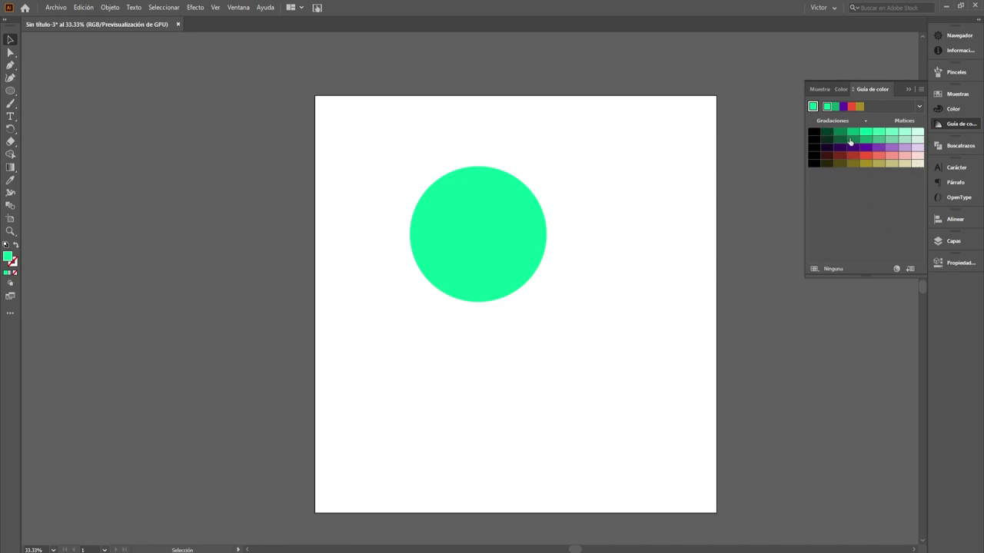
left_click(840, 89)
left_click(822, 89)
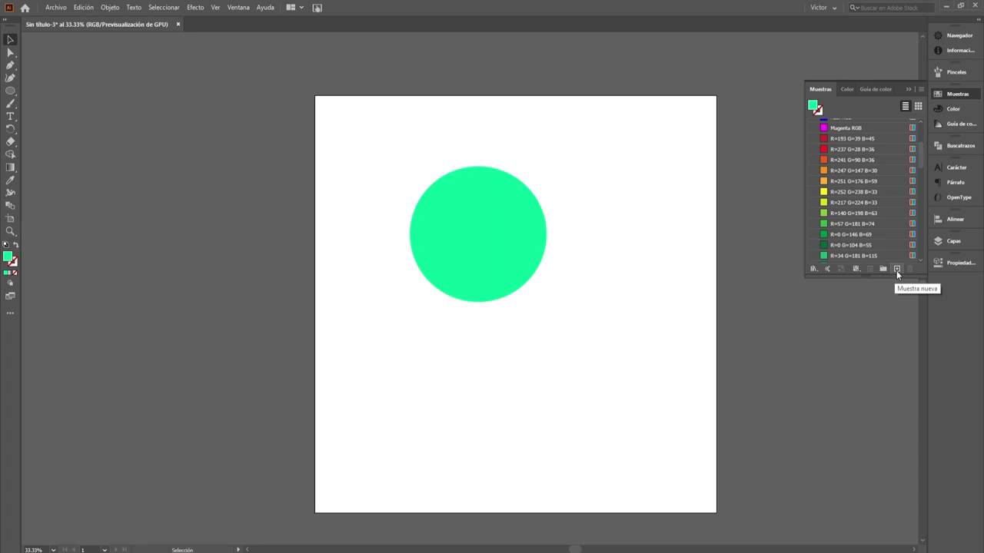
- Start a new swatch with RGB values R 45, G 28, B 30
left_click(896, 270)
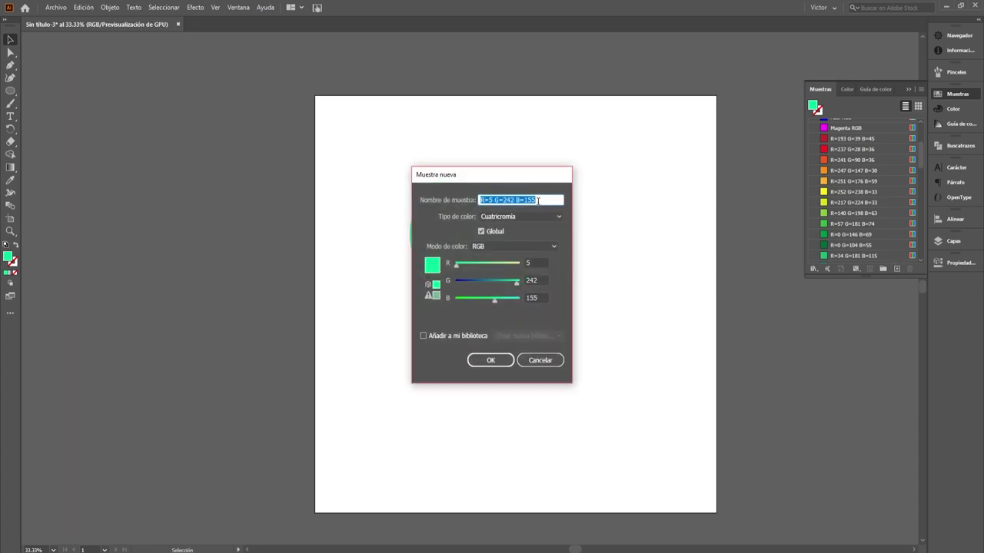
left_click(536, 262)
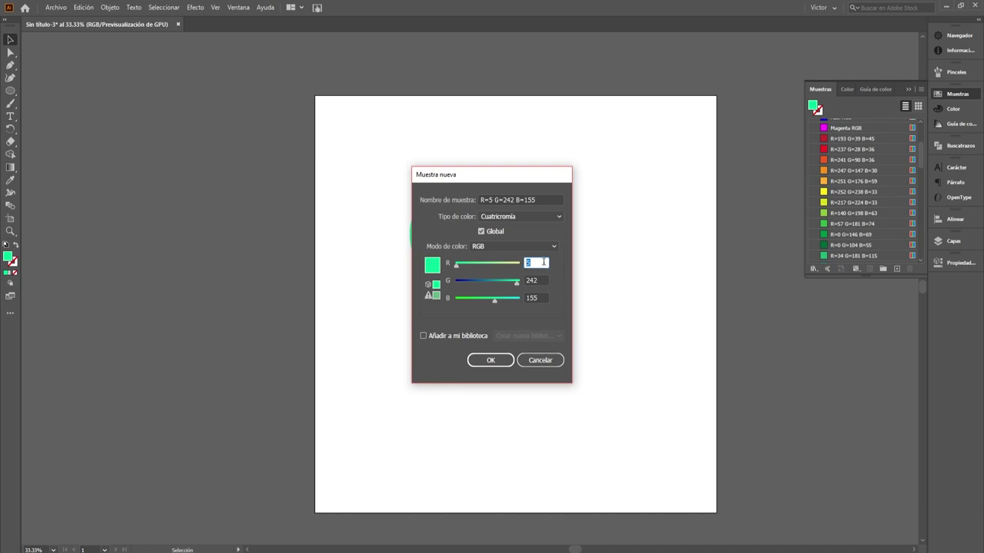
type("45")
left_click(536, 281)
type("28")
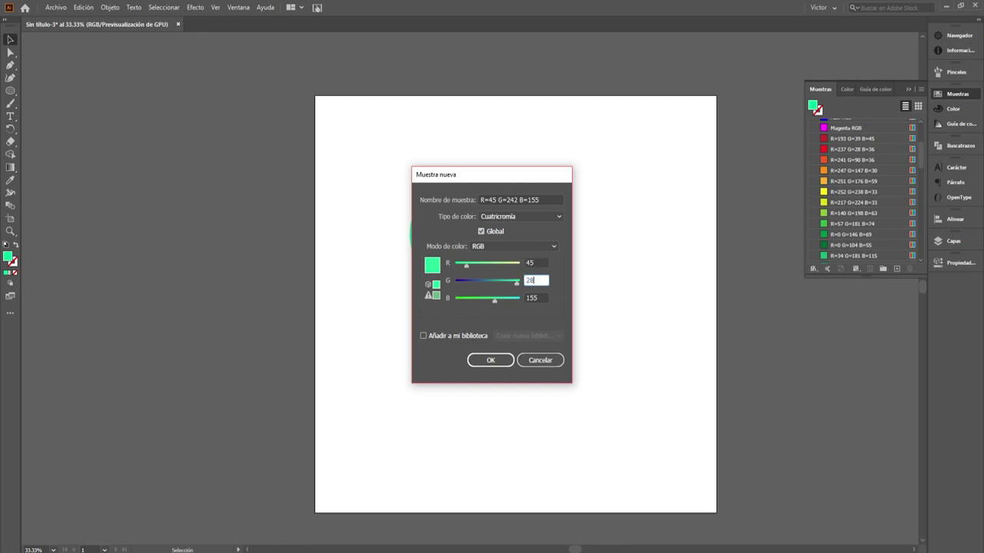
left_click(536, 297)
type("30")
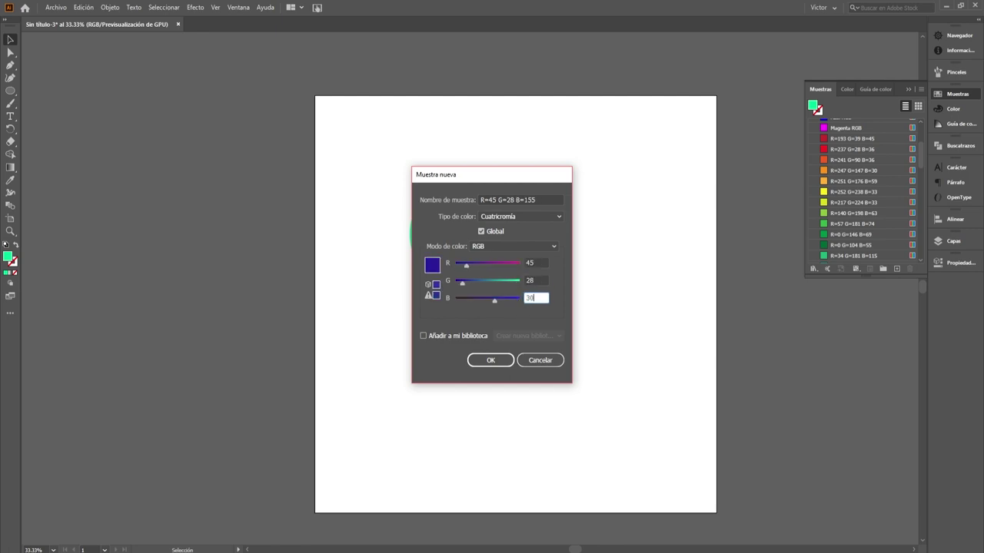
left_click(550, 280)
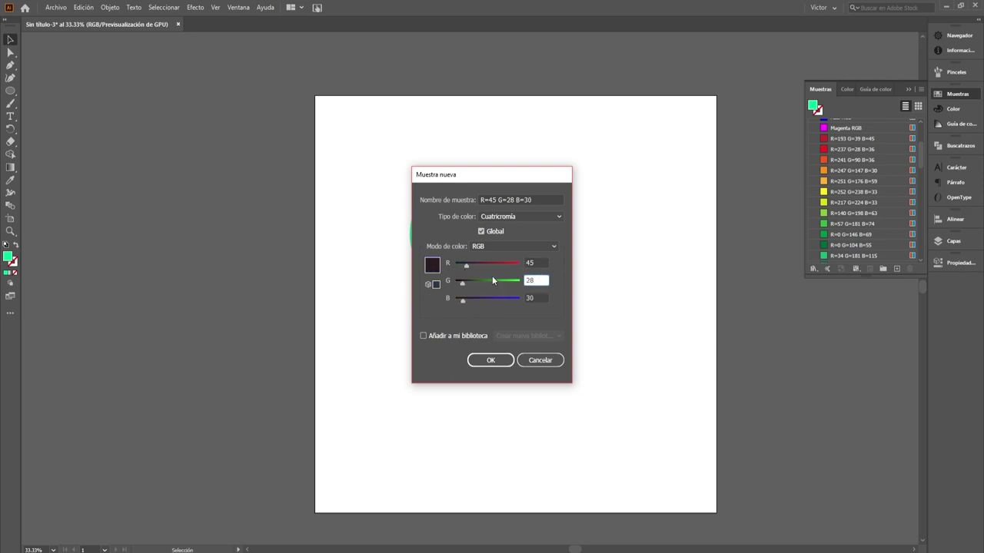
- Keep it a global Process colour in RGB mode, not added to a library, and save it
left_click(520, 216)
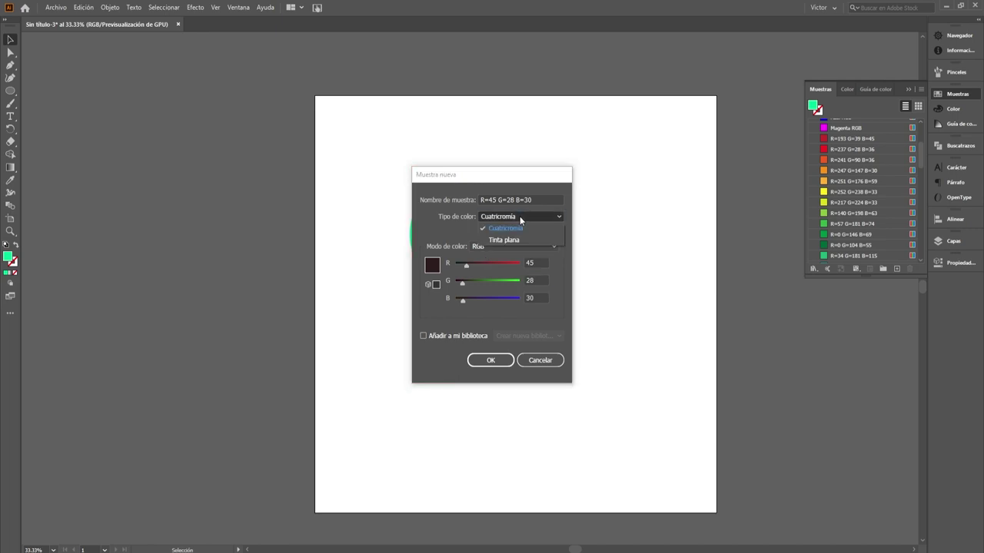
left_click(456, 229)
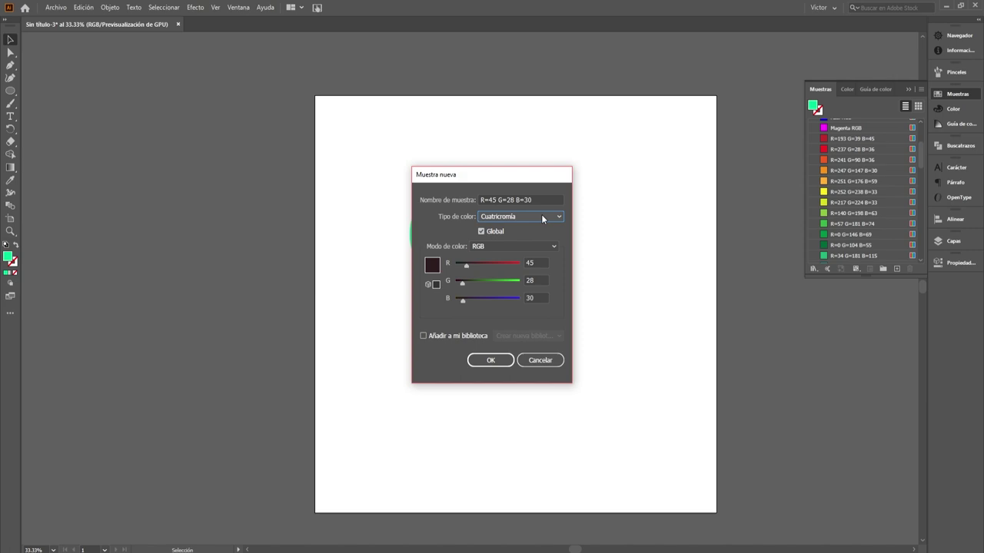
left_click(542, 217)
left_click(462, 236)
left_click(541, 216)
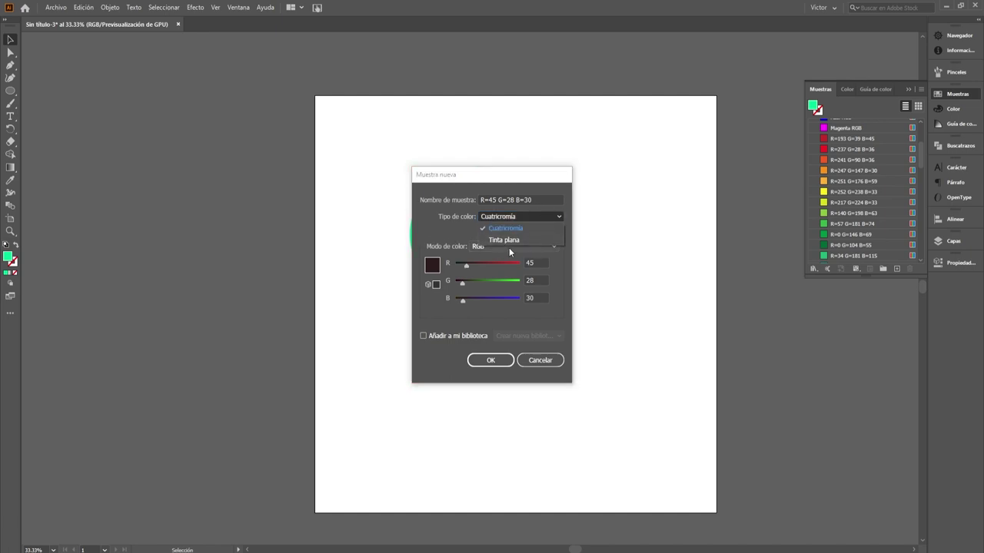
left_click(435, 239)
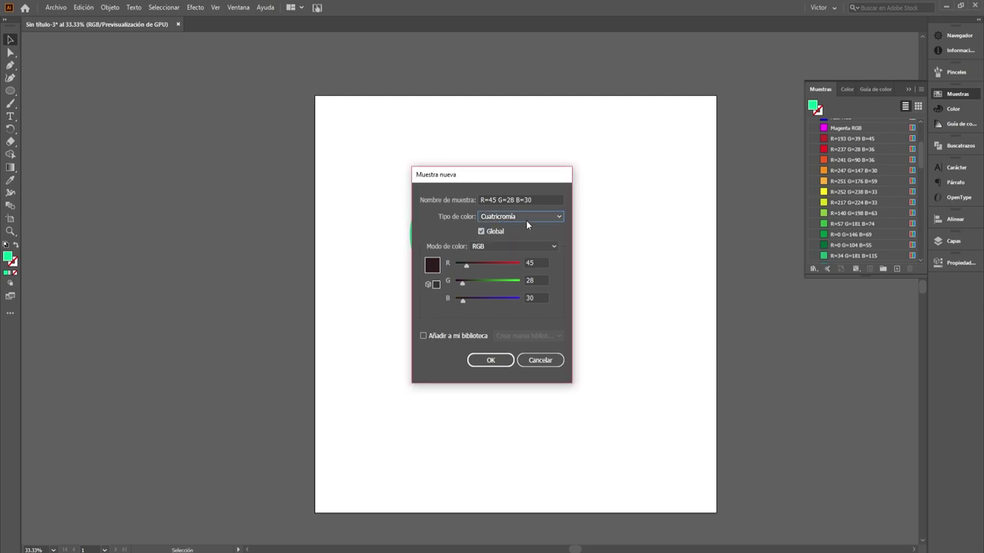
left_click(518, 244)
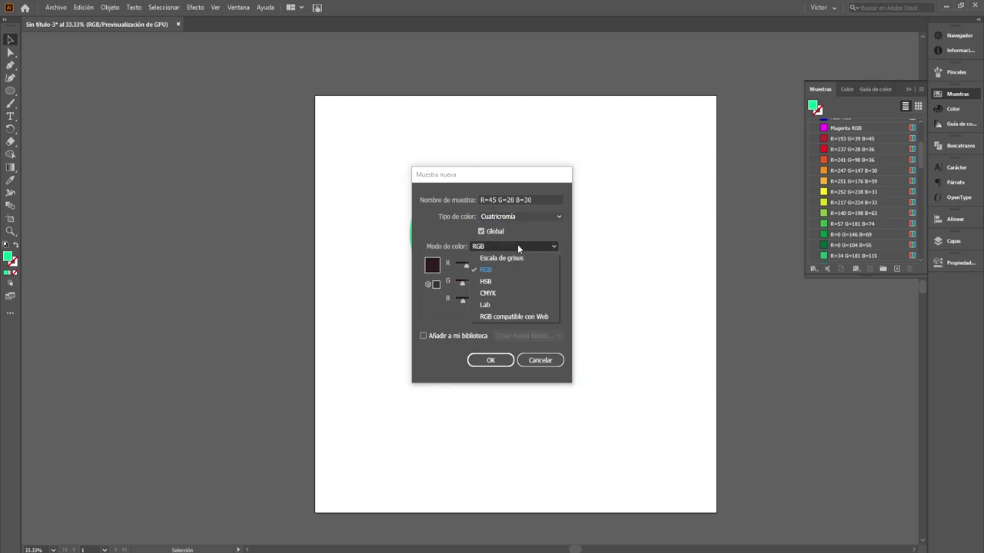
left_click(437, 237)
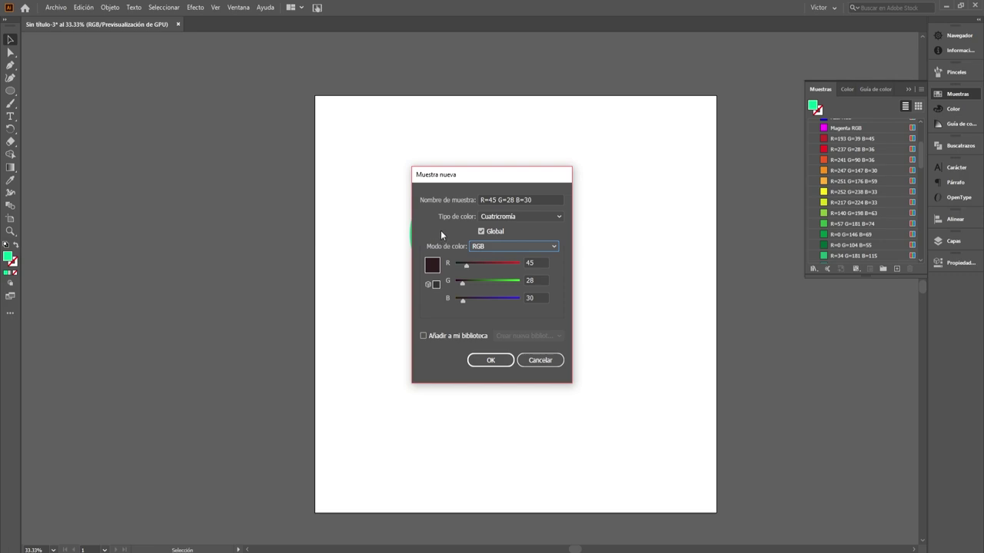
left_click(423, 336)
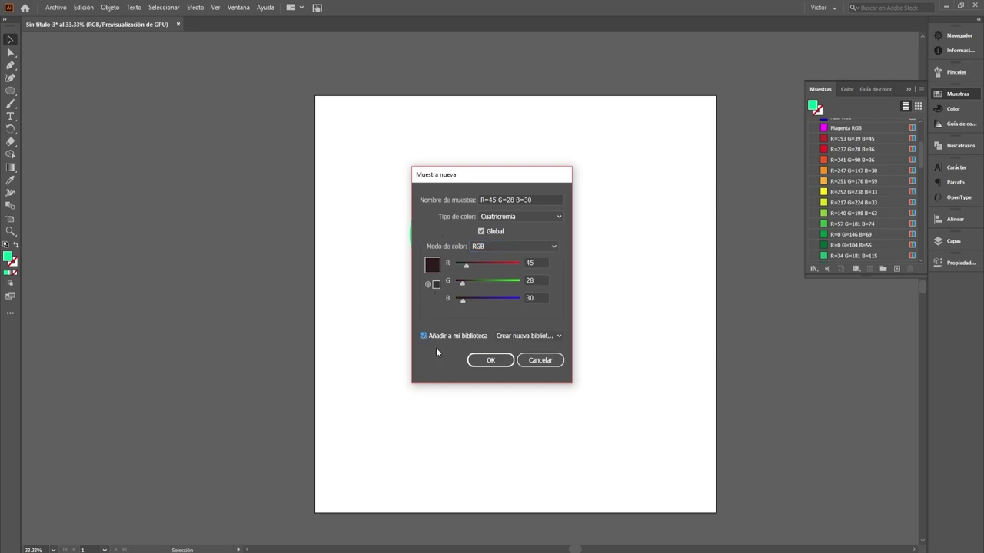
left_click(549, 335)
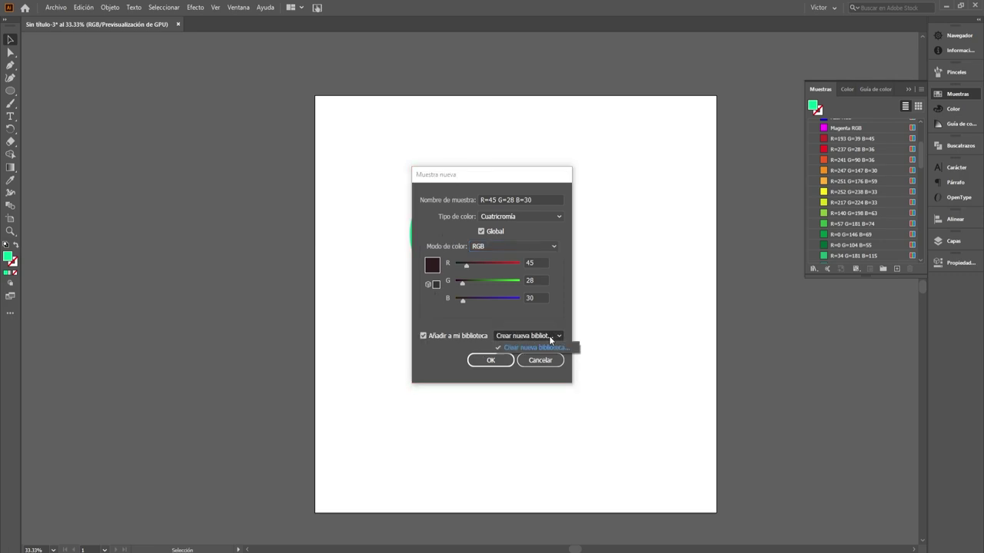
left_click(464, 351)
left_click(423, 336)
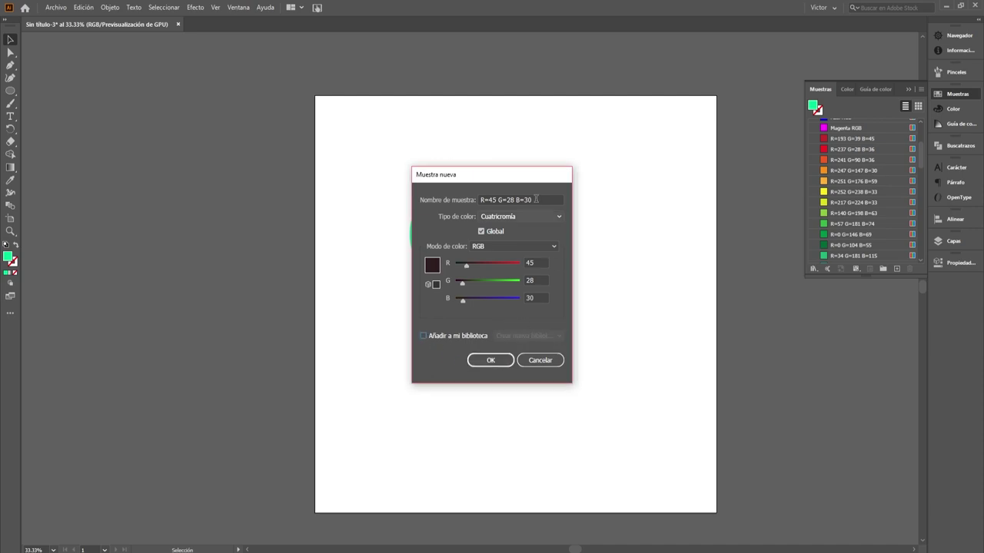
left_click(501, 360)
scroll(853, 219, "down", 3)
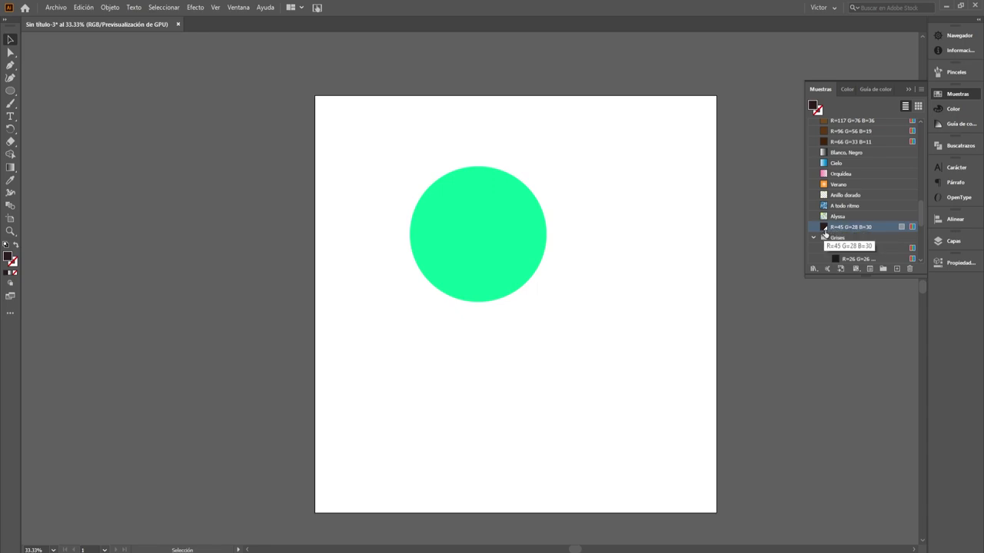
- Move the dark R=45 G=28 B=30 swatch up to sit after R=66 G=33 B=11
left_click_drag(825, 234, 858, 148)
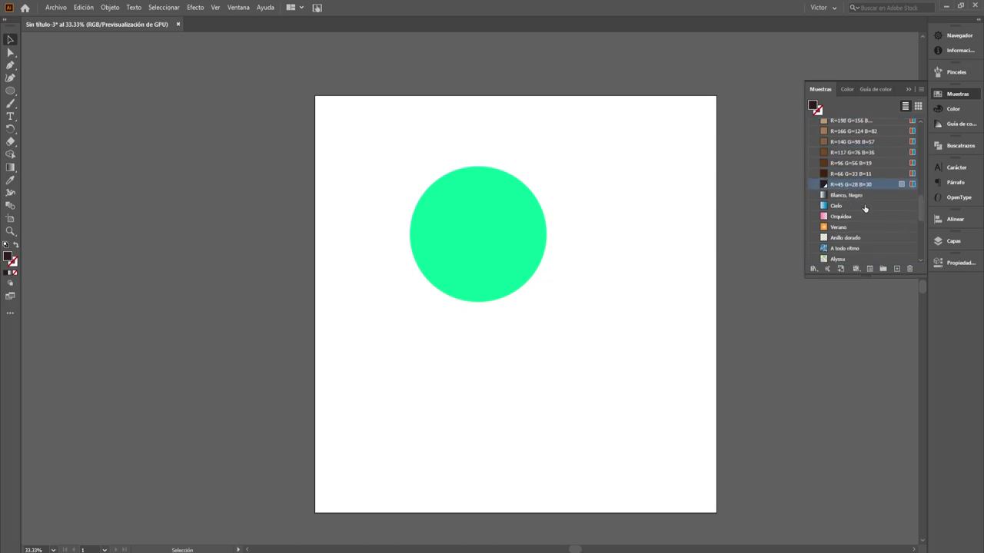
scroll(863, 209, "down", 1)
scroll(861, 209, "down", 1)
scroll(860, 208, "up", 2)
- Create a spot-colour copy of the dark swatch, 'R=45 G=28 B=30 copia'
left_click(897, 268)
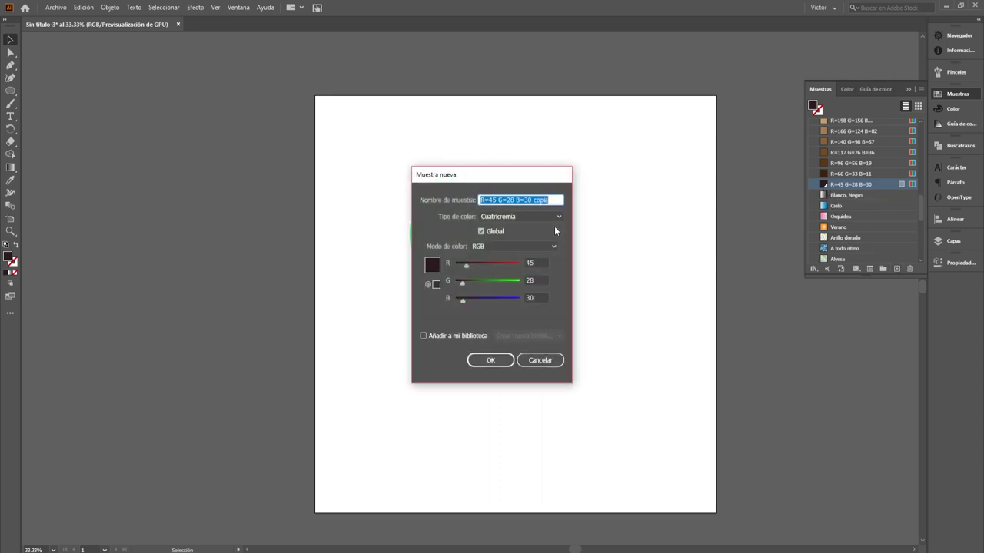
left_click(542, 216)
left_click(539, 235)
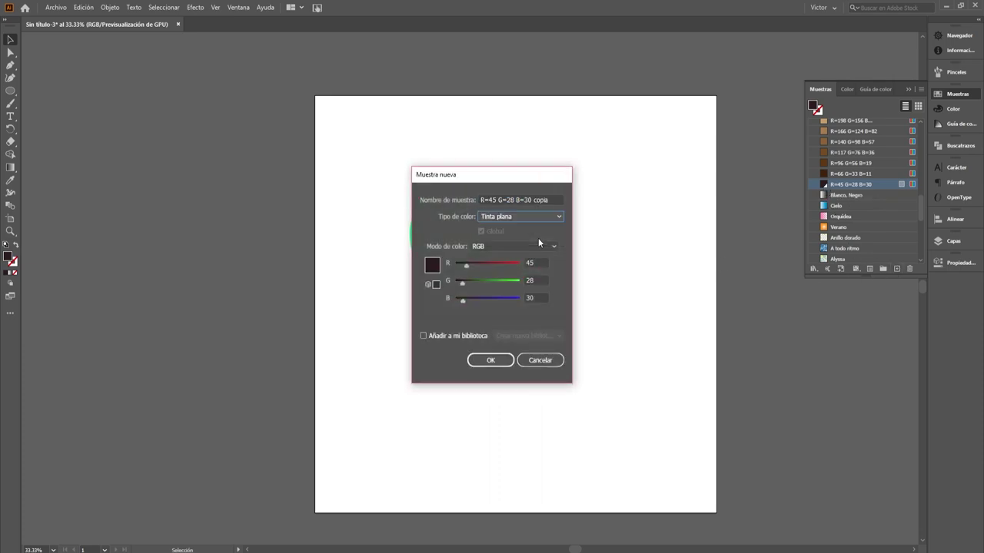
left_click(491, 360)
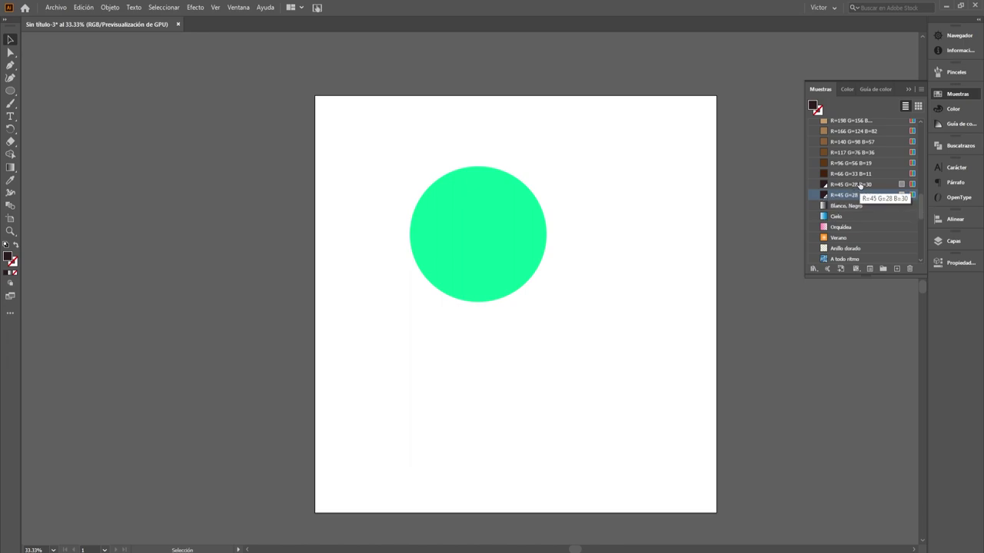
- Select the dark swatches and the A todo ritmo group, cancelling further new-swatch dialogs
left_click(859, 185)
left_click(856, 195)
left_click(856, 185)
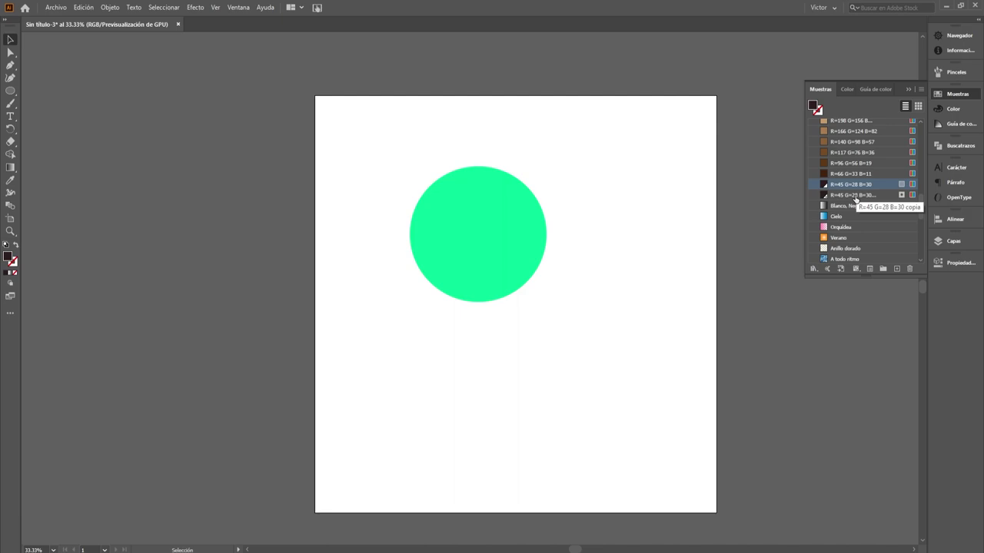
left_click(896, 261)
left_click(897, 268)
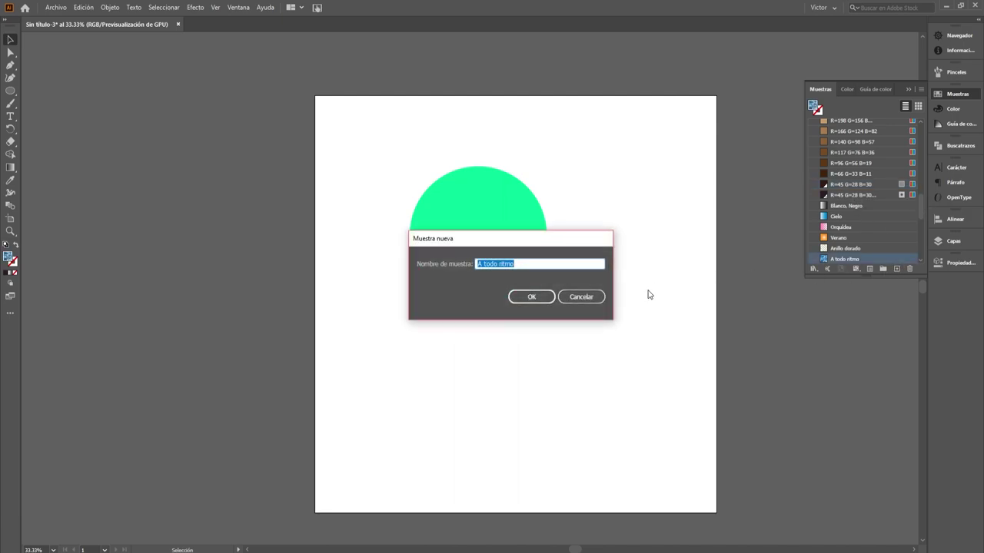
left_click(538, 297)
left_click(857, 195)
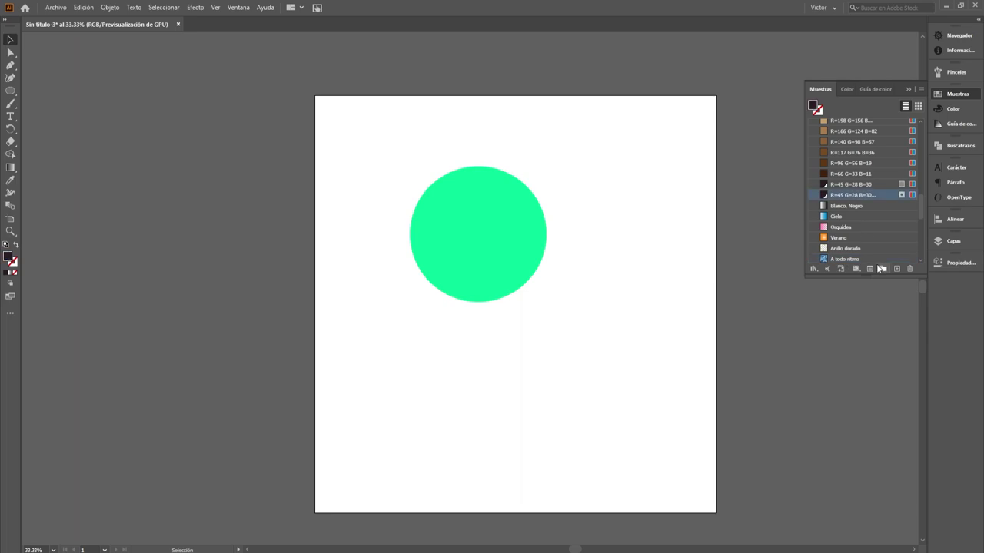
left_click(897, 268)
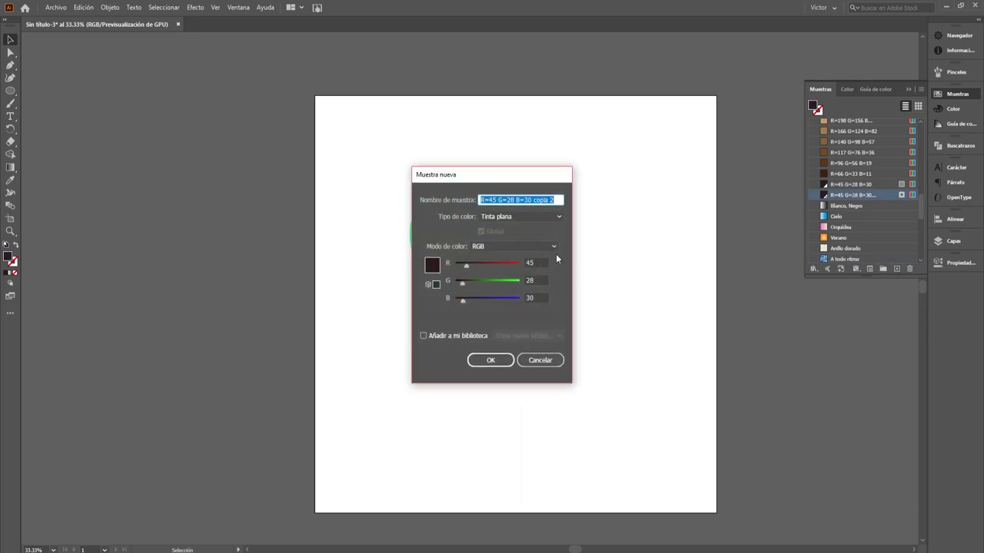
left_click(538, 360)
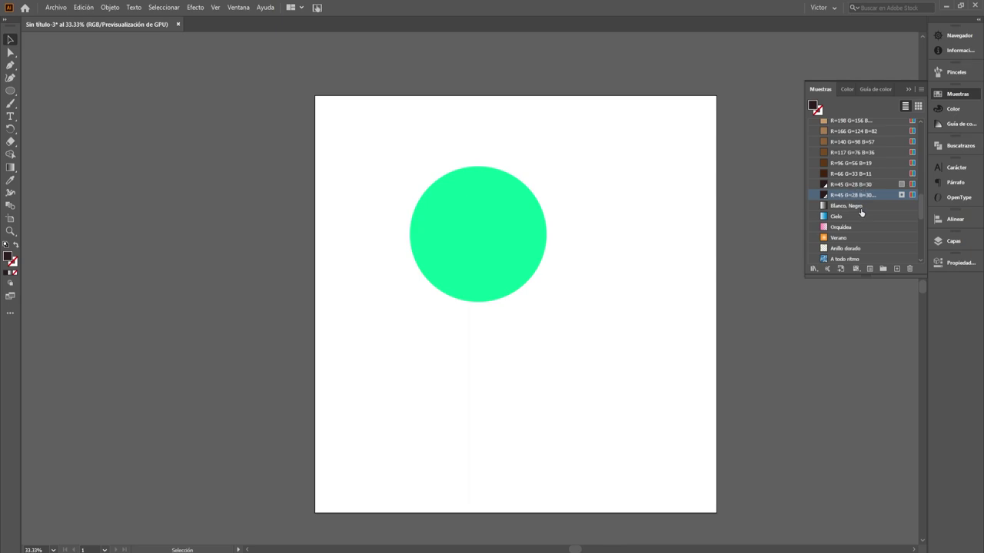
- Load the PANTONE+ CMYK Uncoated colour book from the Color Books swatch libraries
scroll(861, 209, "down", 2)
scroll(861, 210, "down", 2)
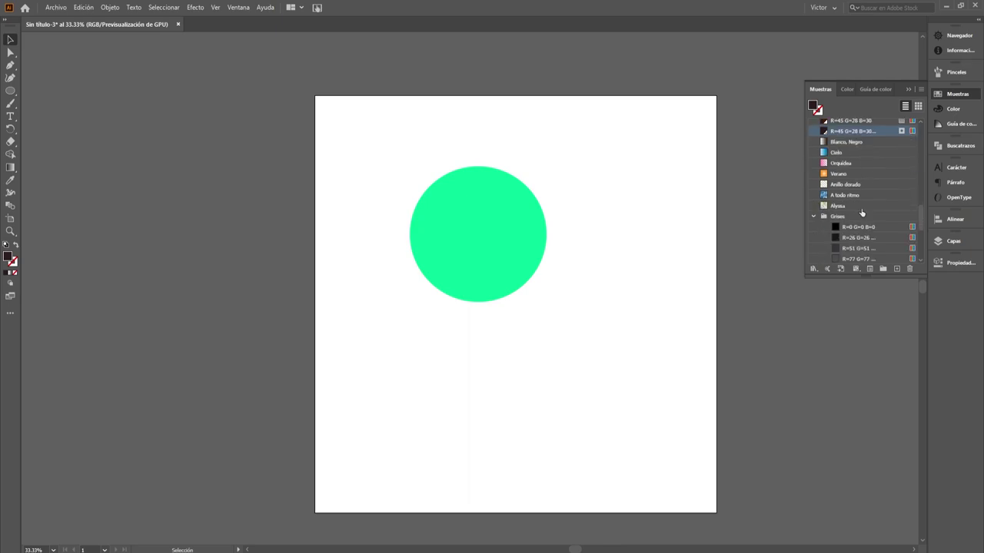
scroll(860, 209, "down", 2)
scroll(861, 209, "up", 3)
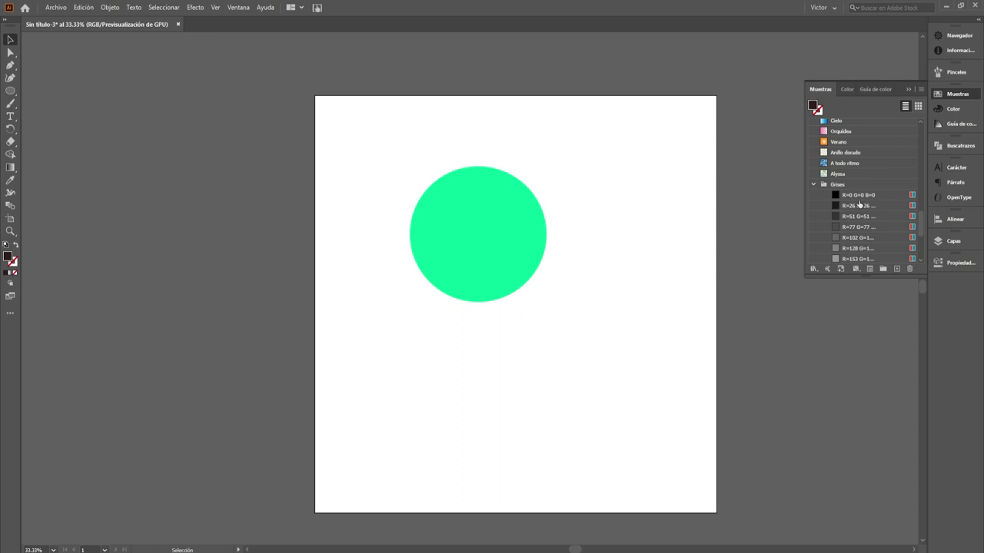
scroll(860, 196, "down", 5)
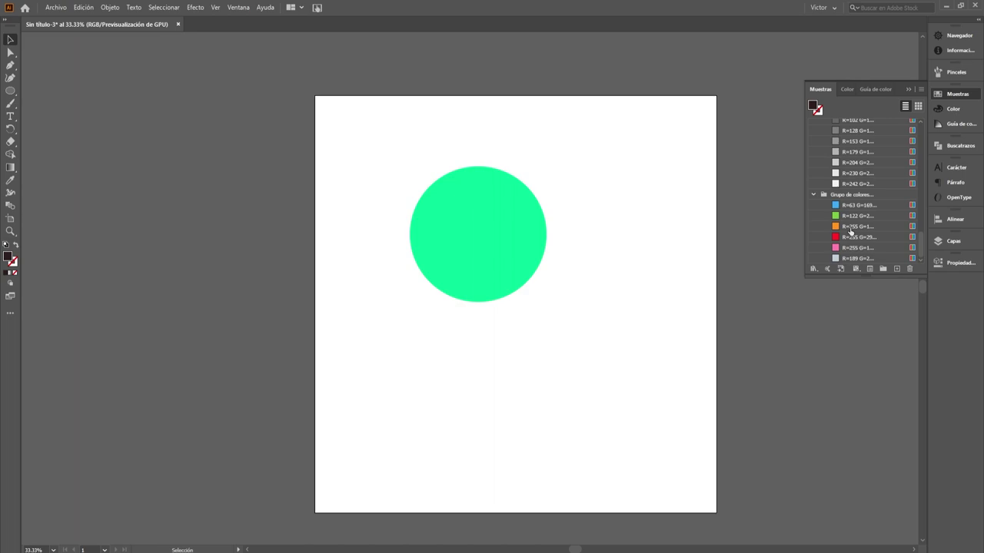
left_click(814, 268)
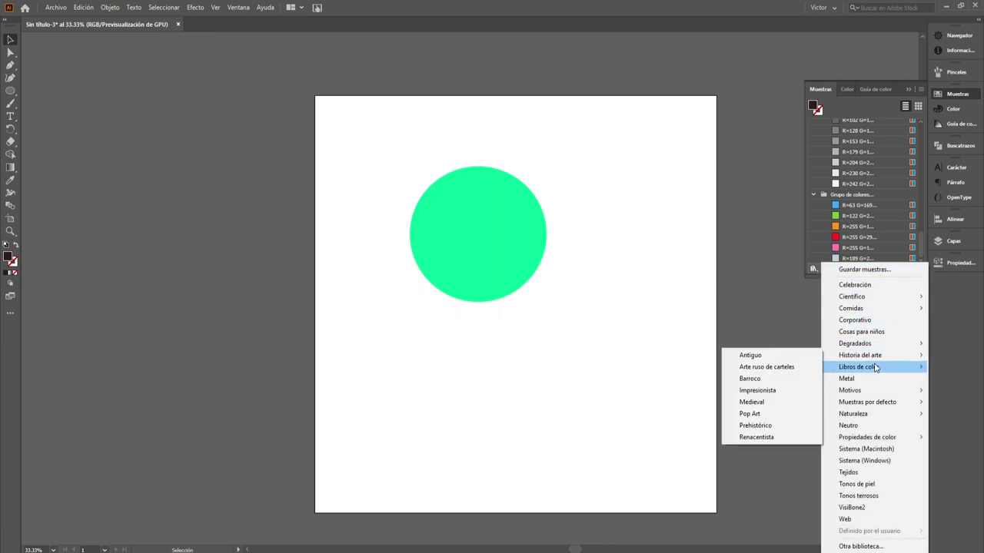
mouse_move(859, 367)
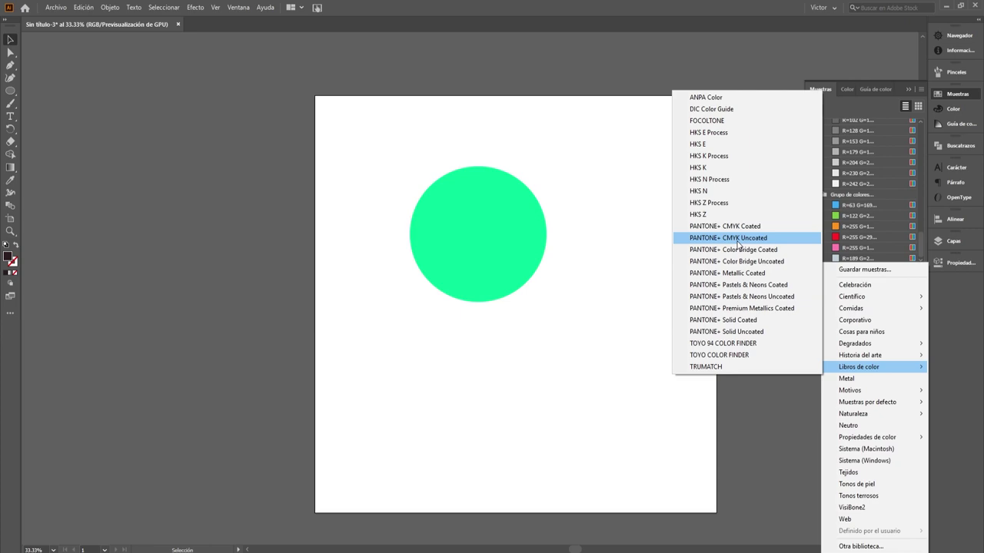
left_click(737, 244)
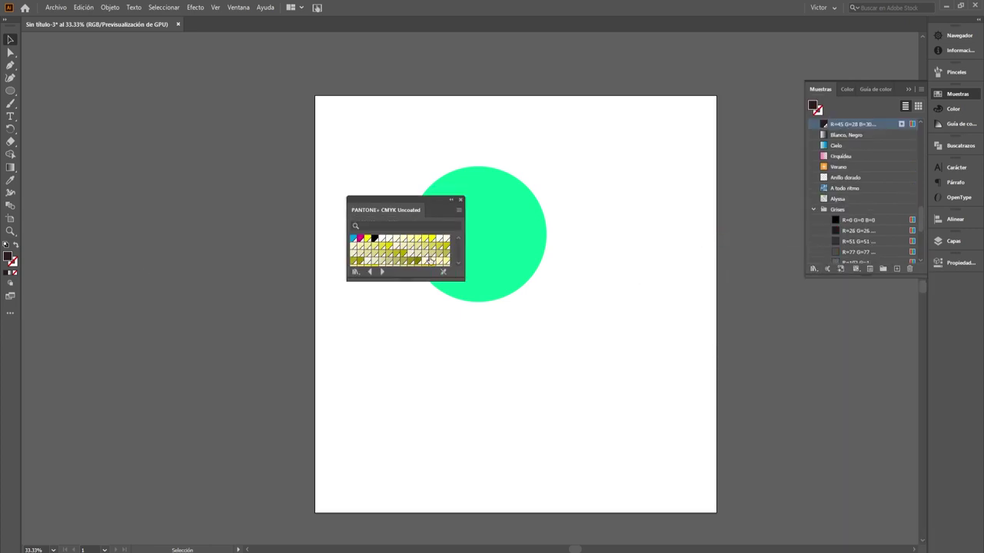
left_click_drag(419, 205, 250, 117)
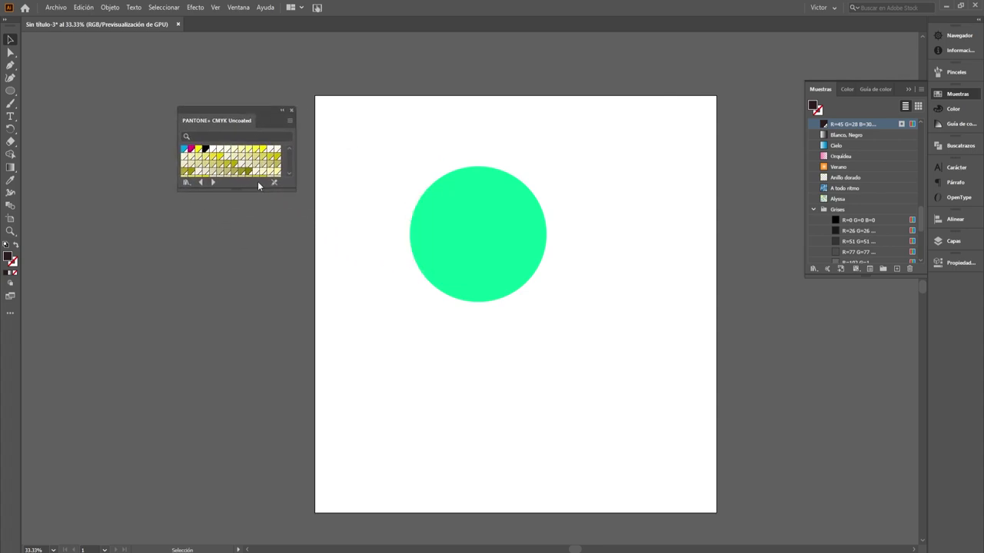
left_click_drag(246, 192, 239, 476)
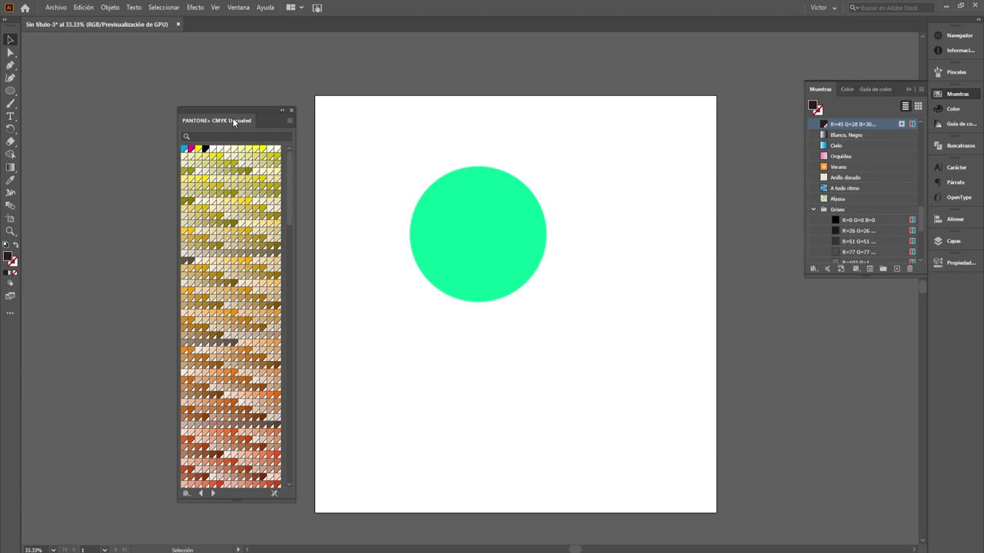
left_click_drag(236, 109, 225, 36)
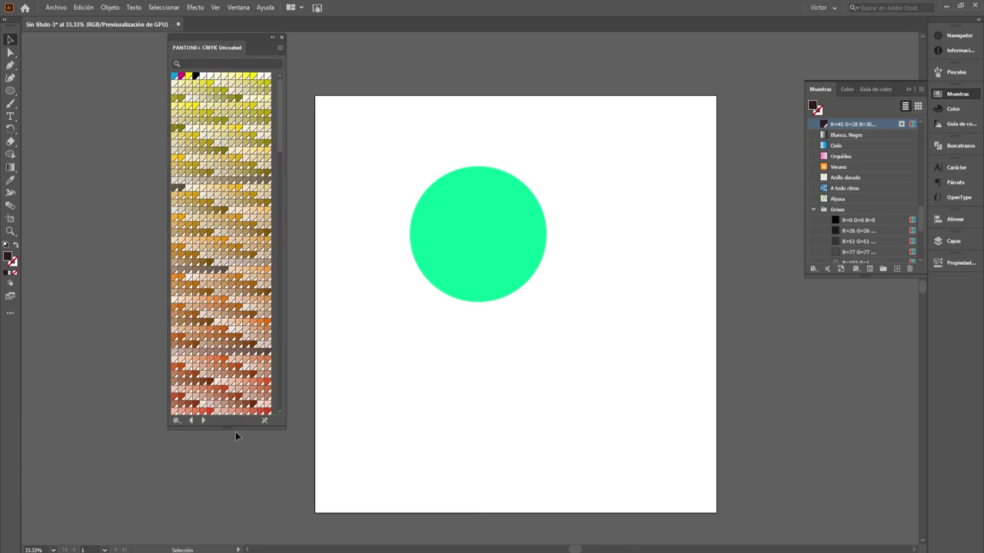
left_click_drag(232, 431, 230, 536)
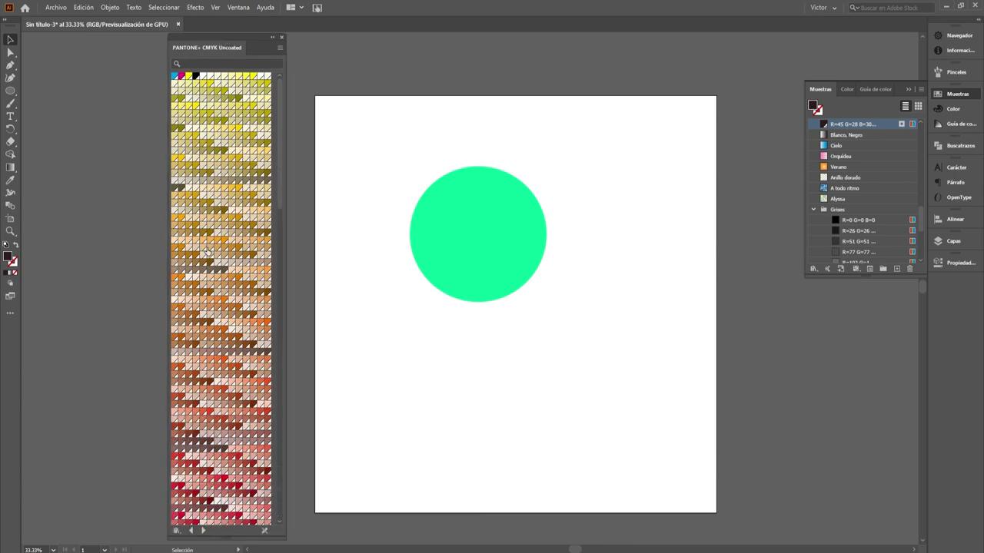
scroll(251, 221, "down", 3)
scroll(251, 220, "down", 3)
scroll(250, 221, "down", 2)
scroll(250, 221, "down", 3)
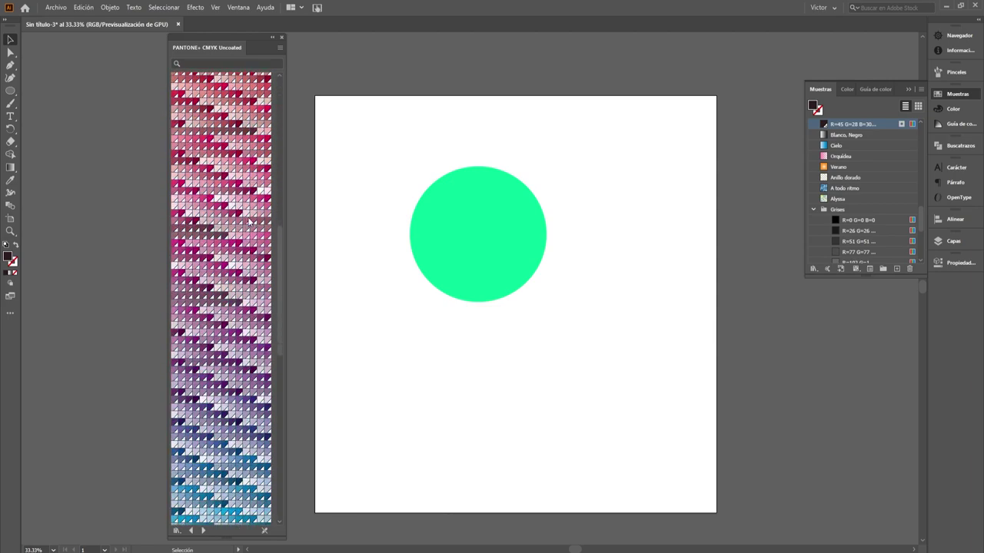
scroll(232, 233, "down", 3)
scroll(232, 233, "down", 2)
scroll(232, 233, "up", 2)
scroll(232, 234, "up", 3)
scroll(232, 232, "up", 3)
scroll(232, 233, "up", 3)
scroll(232, 233, "up", 3)
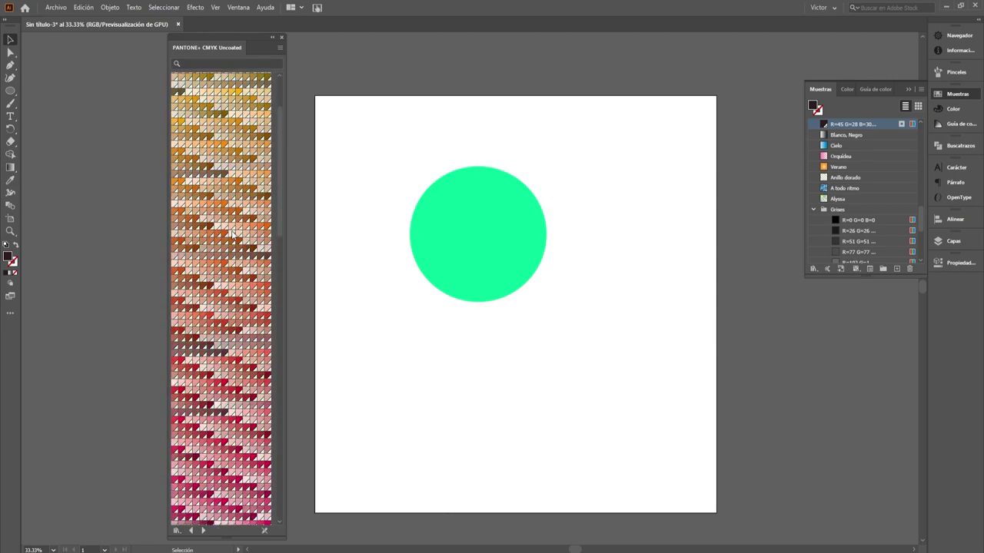
scroll(233, 234, "up", 3)
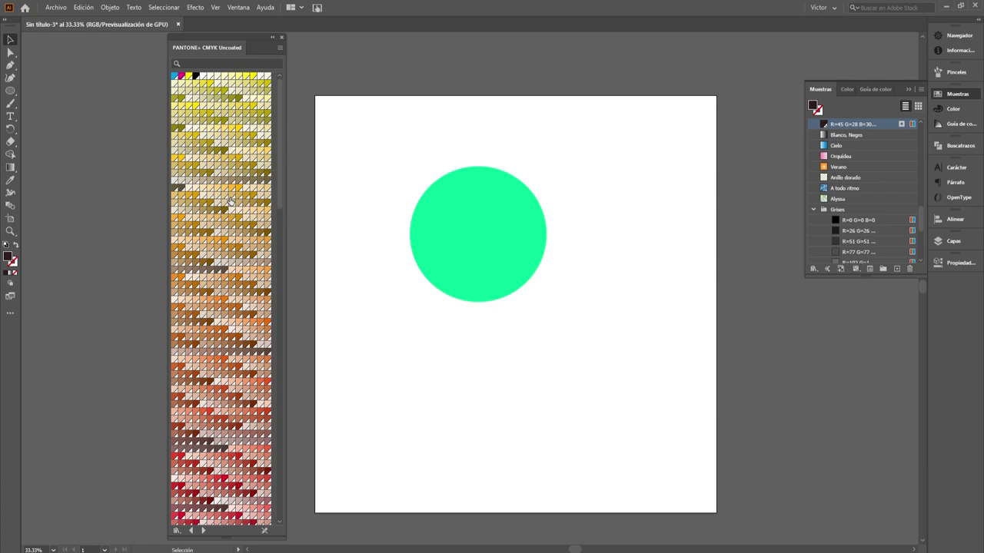
scroll(230, 202, "down", 5)
scroll(230, 202, "down", 5)
scroll(231, 202, "down", 5)
scroll(230, 201, "down", 5)
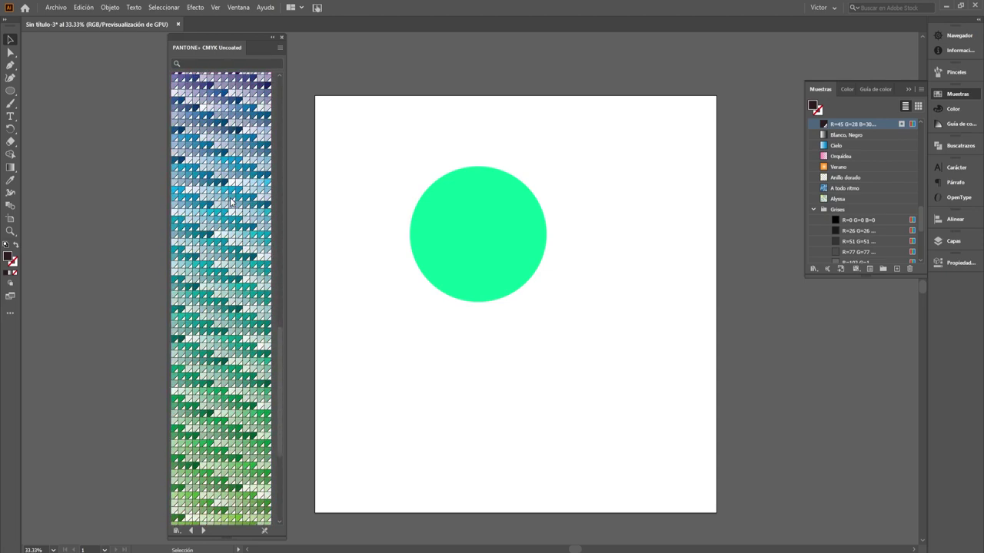
scroll(231, 202, "down", 3)
scroll(231, 202, "up", 5)
scroll(231, 202, "up", 5)
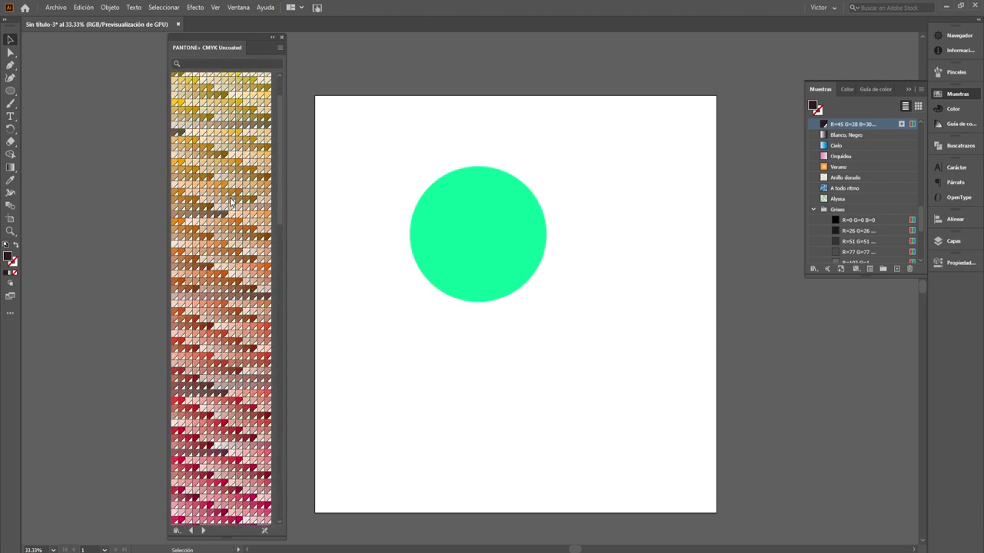
scroll(231, 202, "up", 3)
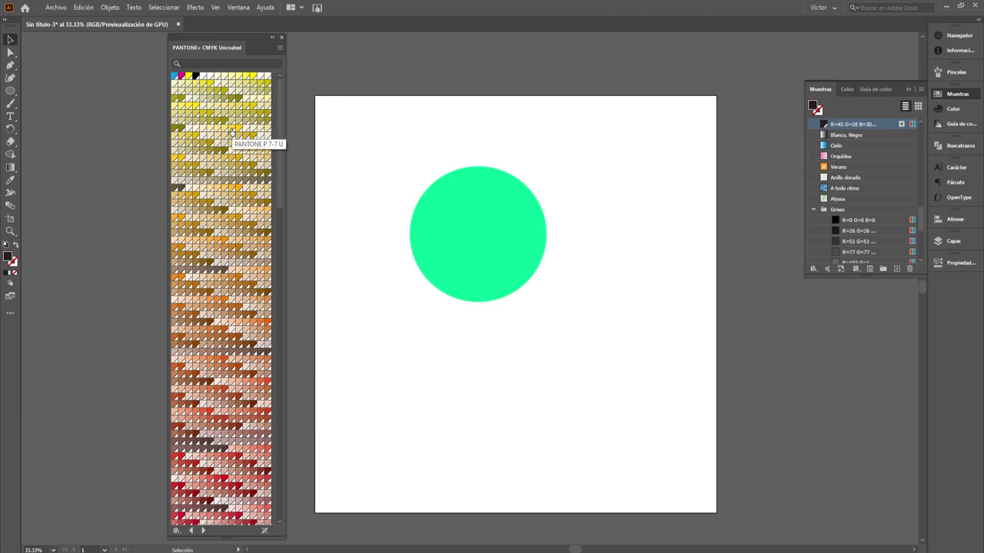
- From the PANTONE+ CMYK Uncoated library, add swatches P 7-7 U, P 179-15 U and P 105-16 U
left_click(232, 132)
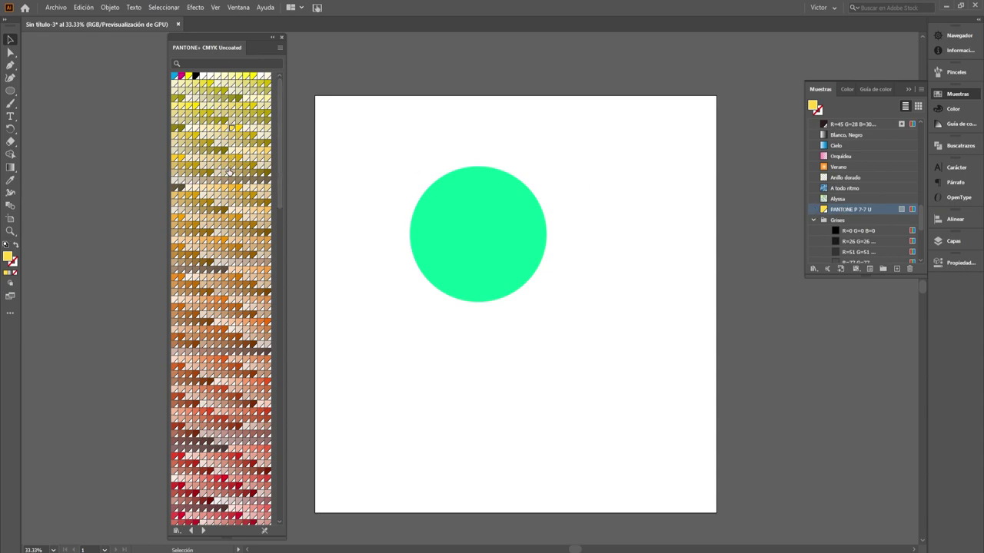
scroll(228, 208, "down", 5)
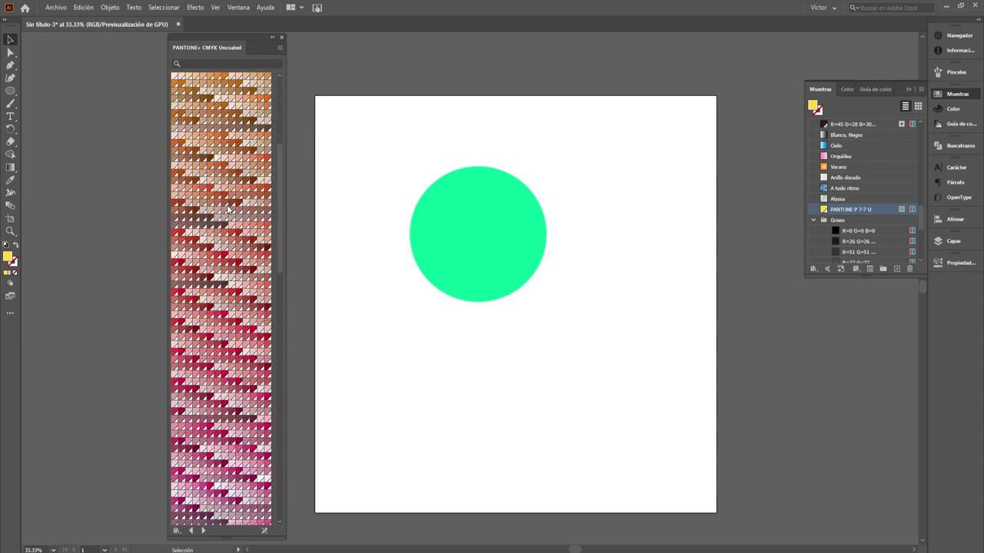
scroll(229, 208, "down", 5)
scroll(228, 208, "down", 5)
scroll(228, 208, "down", 5)
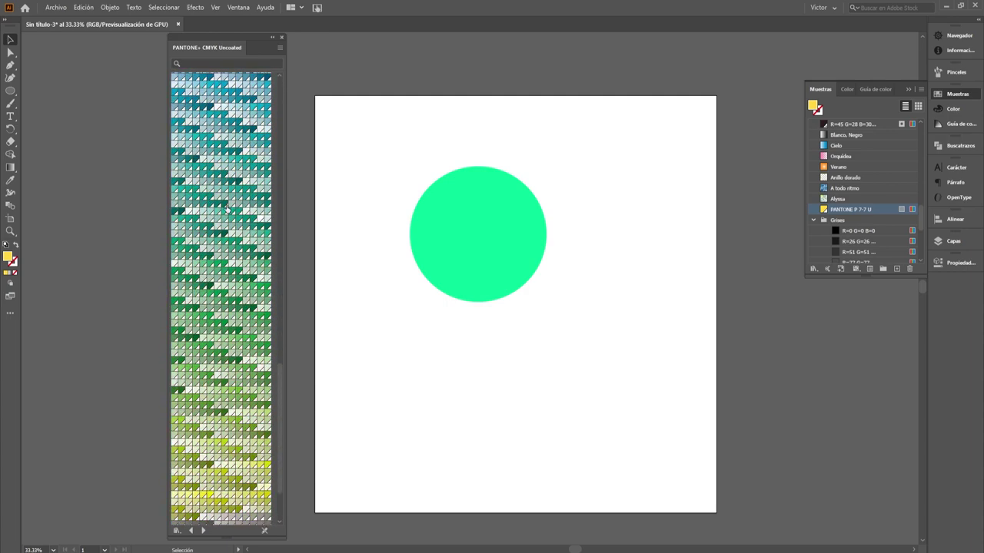
scroll(228, 208, "down", 3)
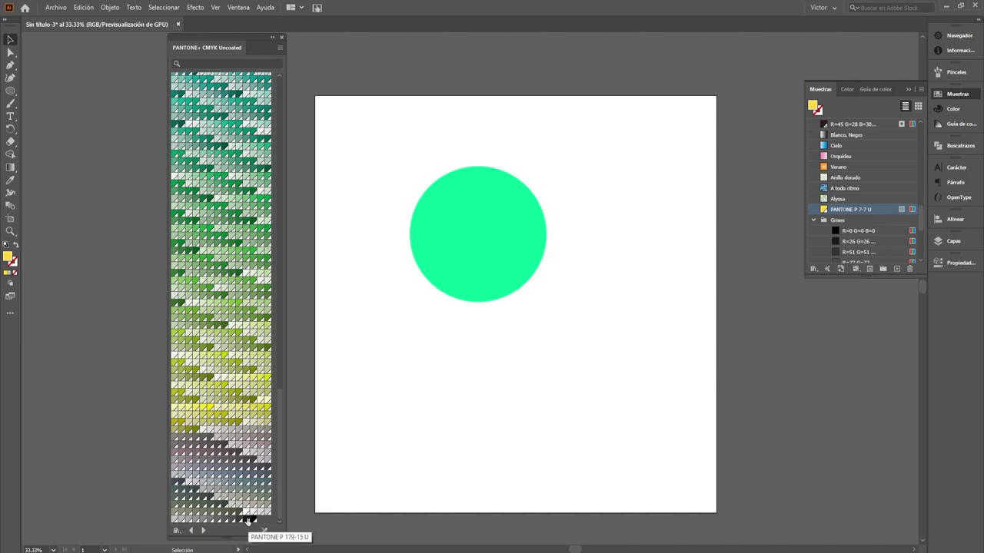
left_click(246, 521)
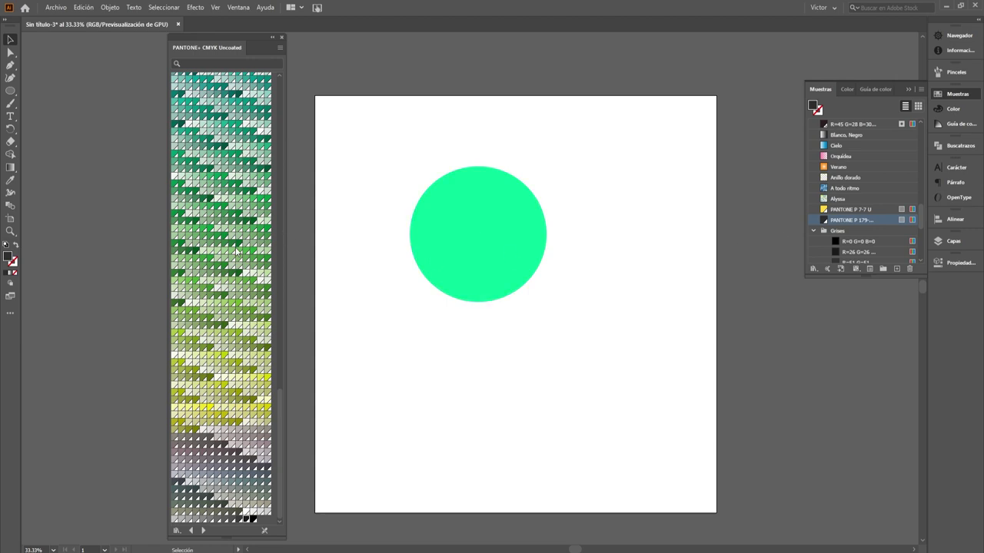
scroll(236, 253, "up", 5)
scroll(237, 252, "up", 5)
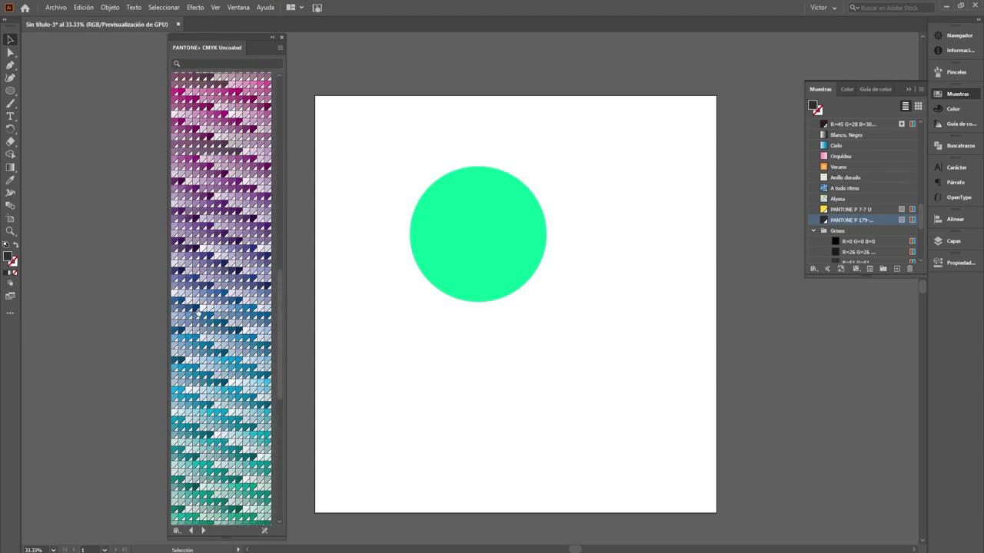
left_click(196, 308)
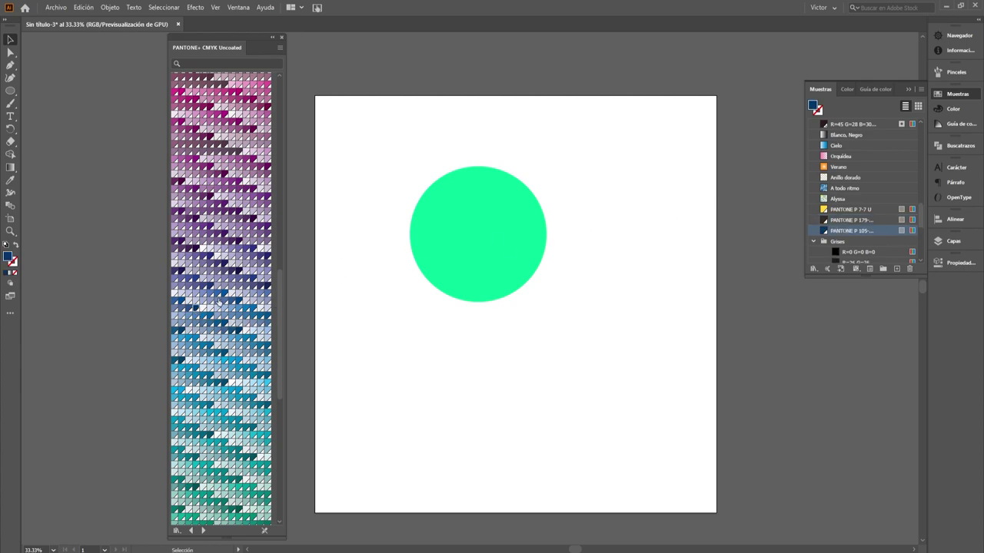
scroll(223, 310, "up", 2)
scroll(223, 310, "up", 3)
scroll(223, 310, "up", 3)
scroll(223, 310, "up", 3)
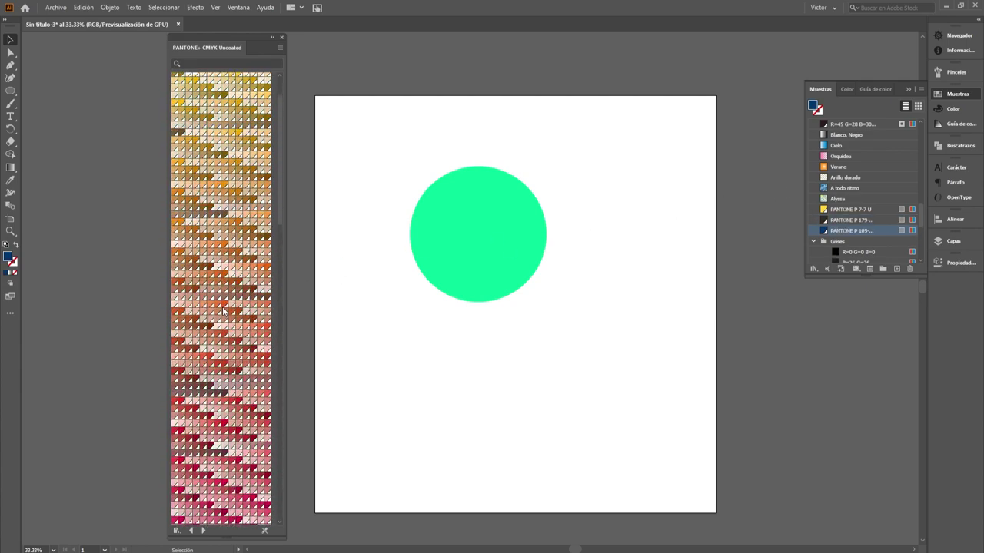
scroll(223, 310, "up", 3)
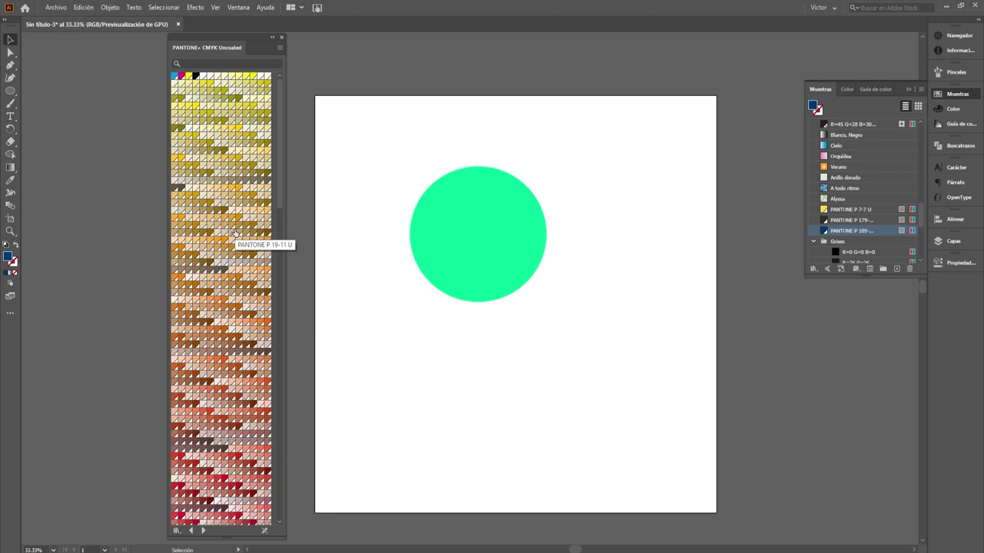
- Close the library and fill the circle with P 7-7 U, near-black, then dark blue P 105-16 U
left_click(282, 38)
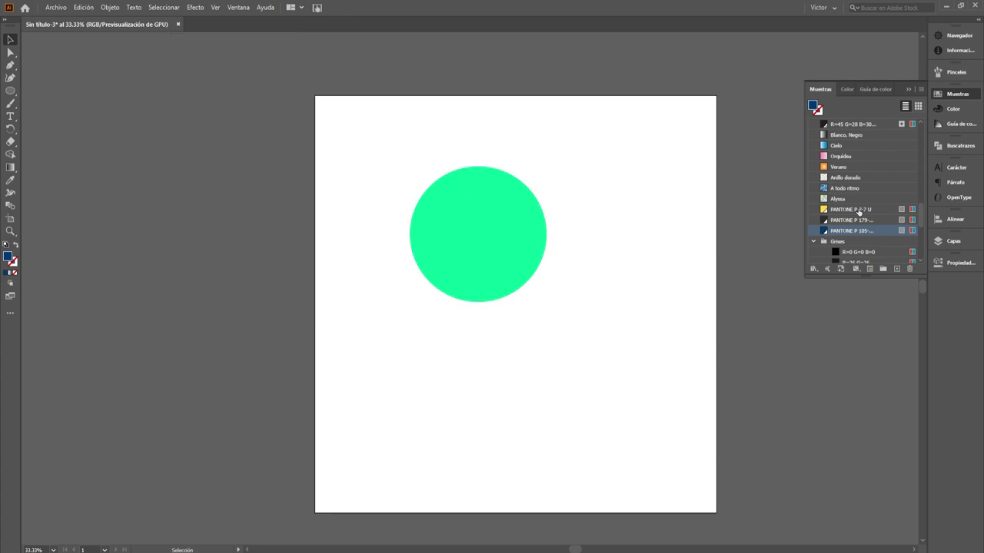
left_click(858, 210)
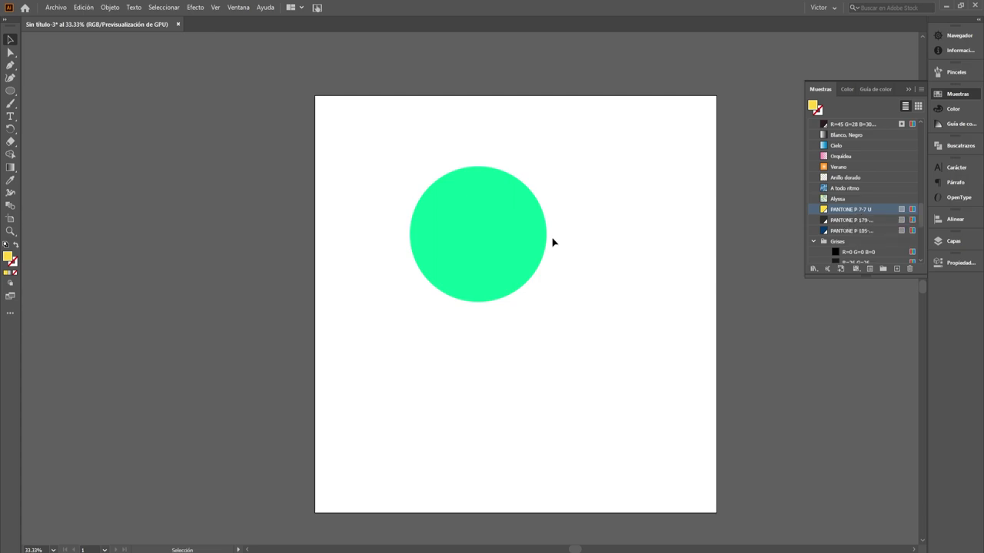
left_click(542, 235)
left_click(845, 210)
left_click(846, 221)
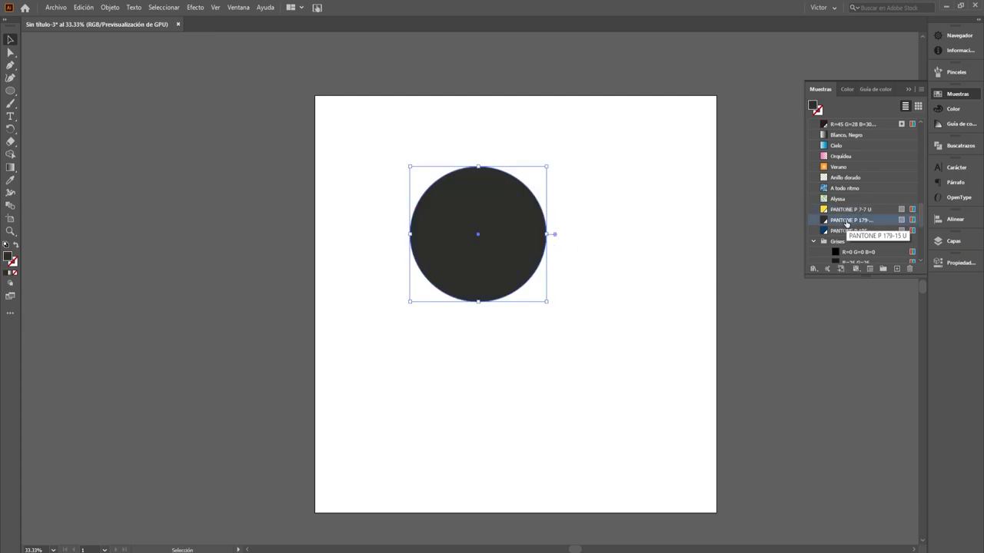
left_click(846, 231)
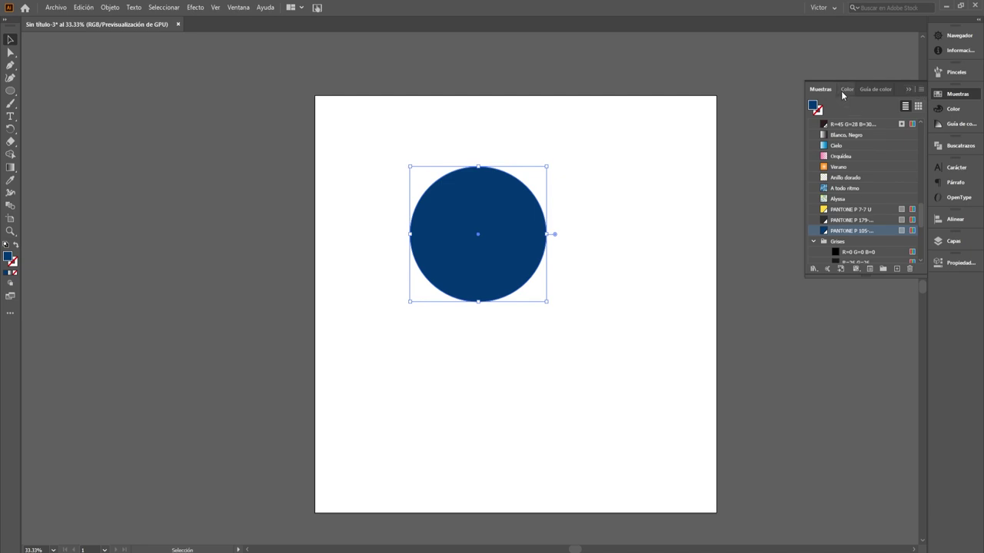
- View the blue in the Color sliders and Color Guide harmonies, then collapse the panel
left_click(846, 89)
left_click(873, 89)
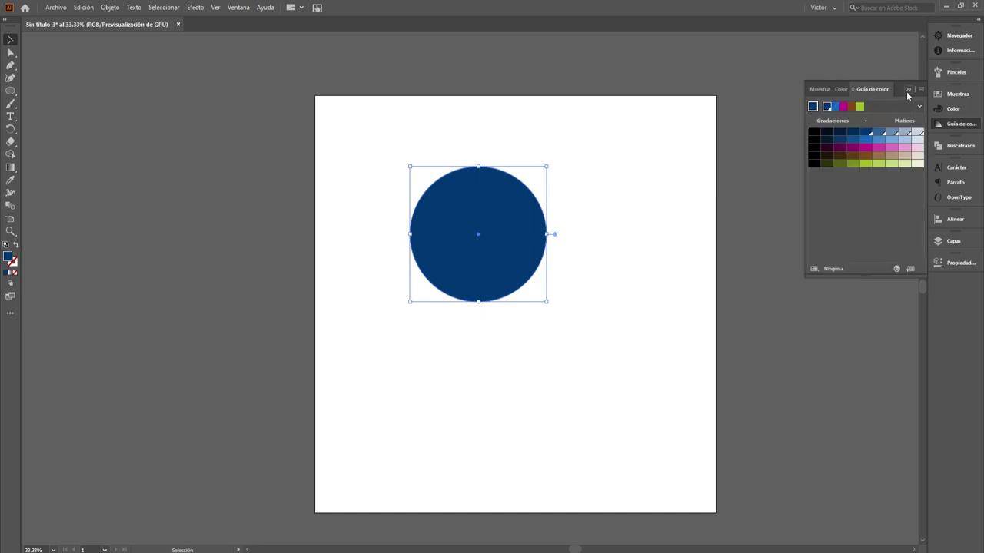
left_click(908, 89)
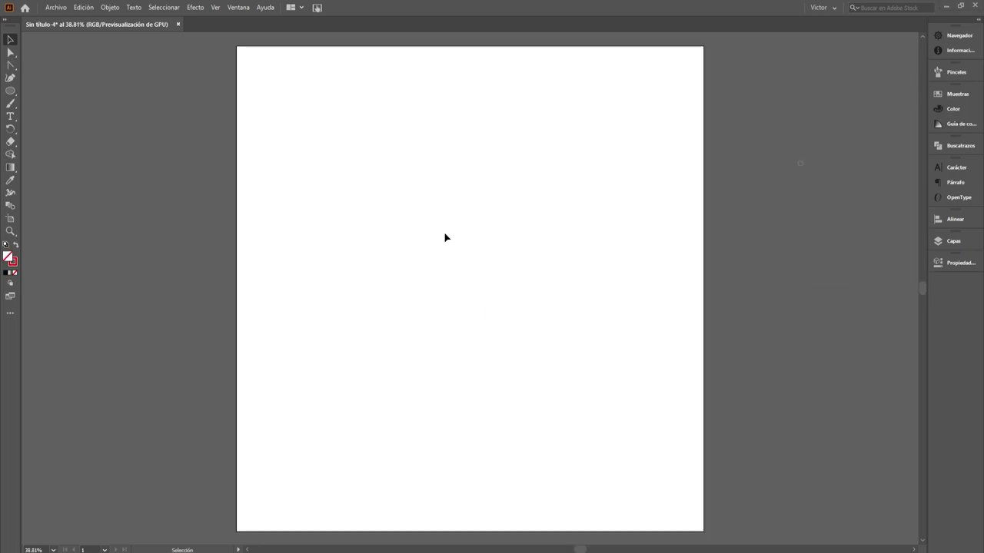
- Close the old document without saving and create a new blank document
left_click(10, 104)
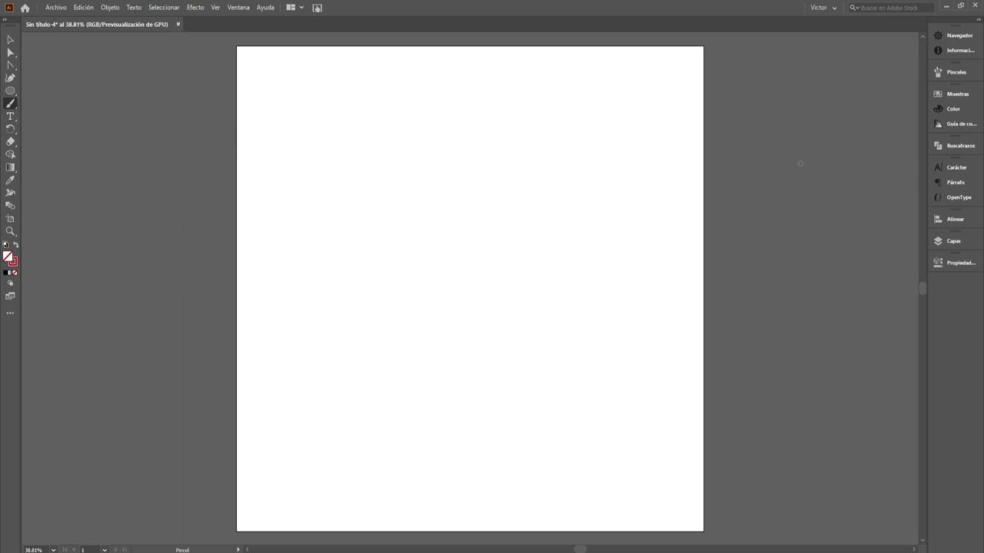
left_click(15, 245)
left_click(178, 26)
left_click(546, 298)
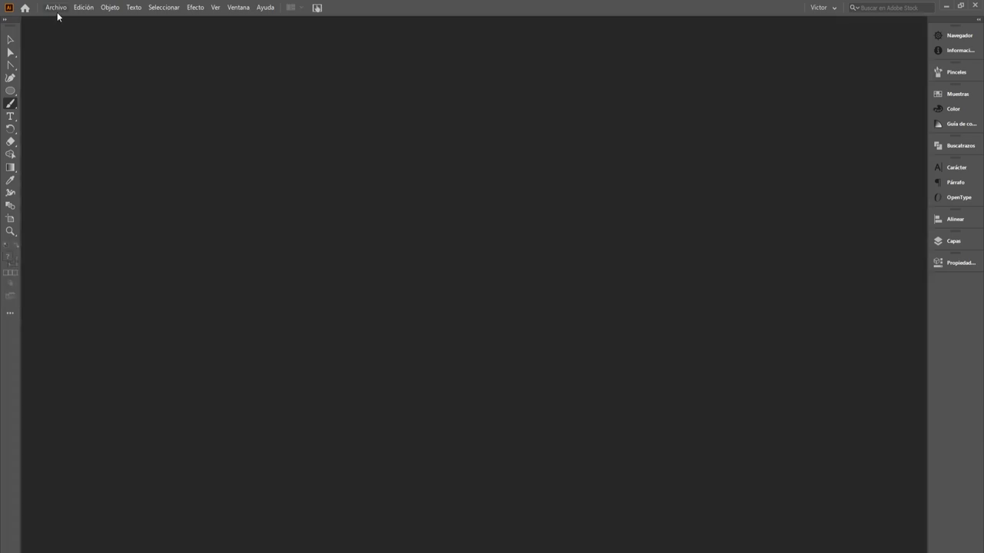
left_click(56, 9)
left_click(66, 22)
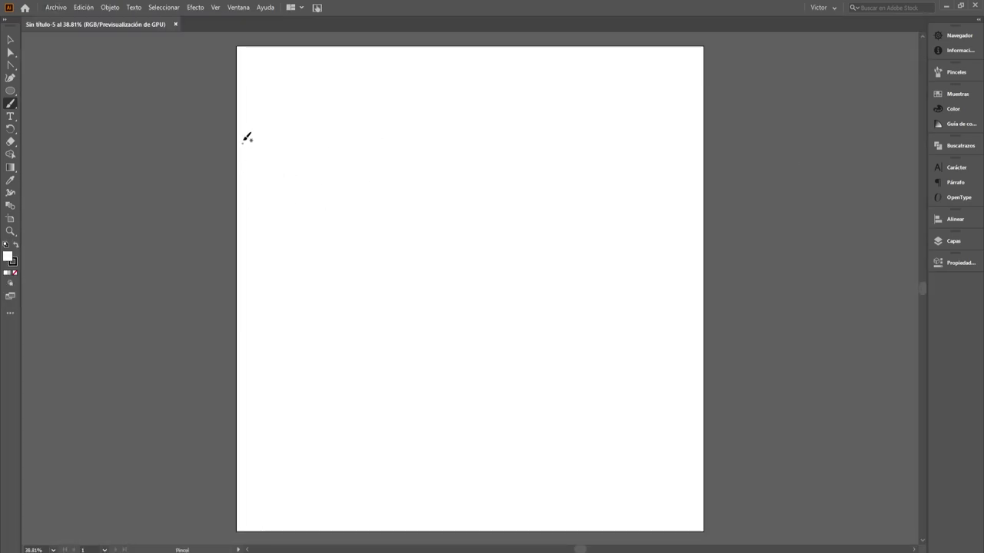
- With the Paintbrush, paint two curved black strokes, one above the other, across the upper page
left_click(11, 104)
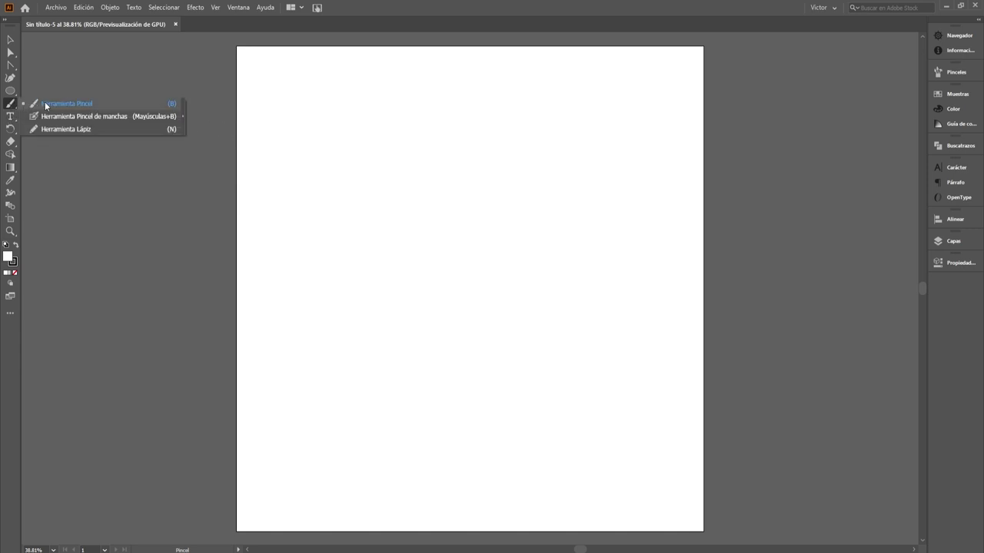
left_click(44, 103)
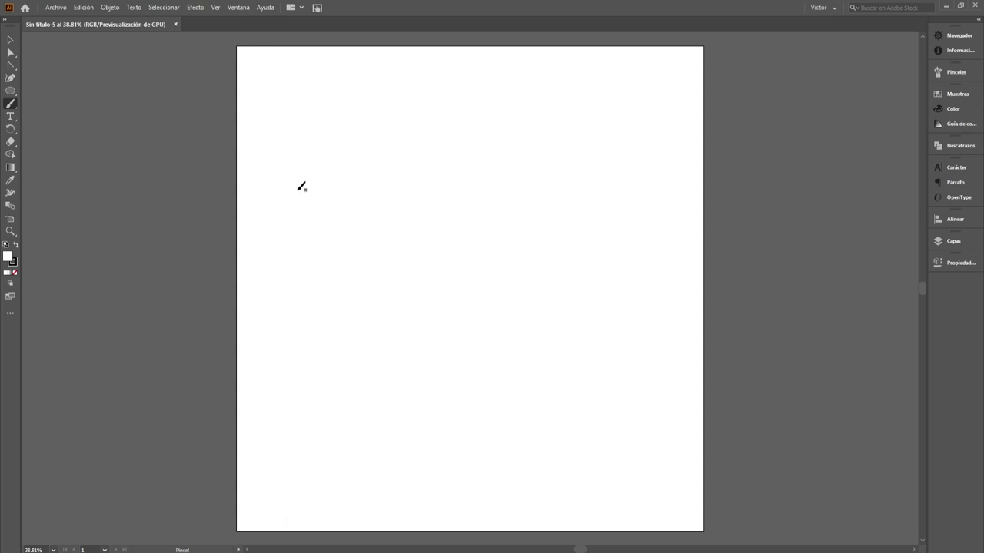
left_click_drag(274, 189, 512, 139)
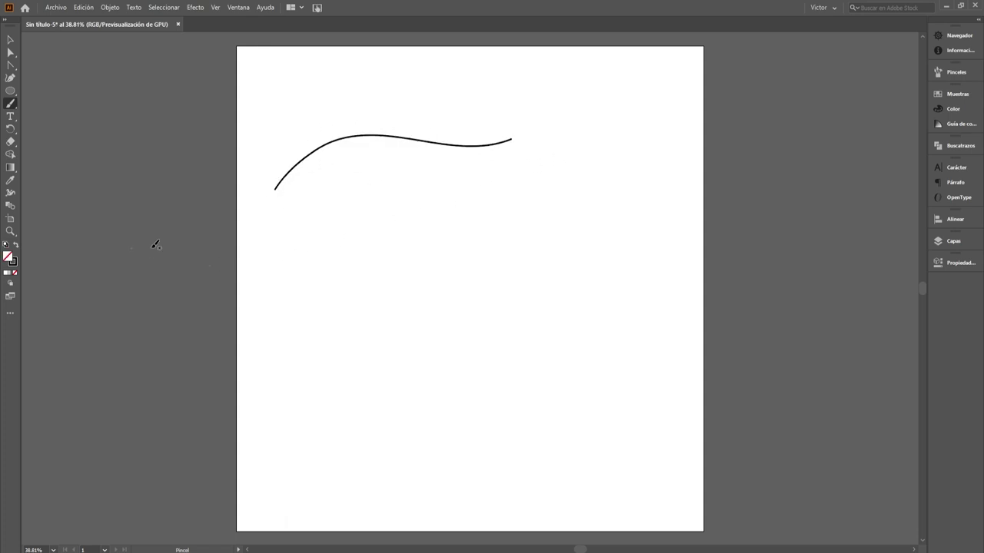
left_click(16, 245)
left_click_drag(298, 247, 539, 202)
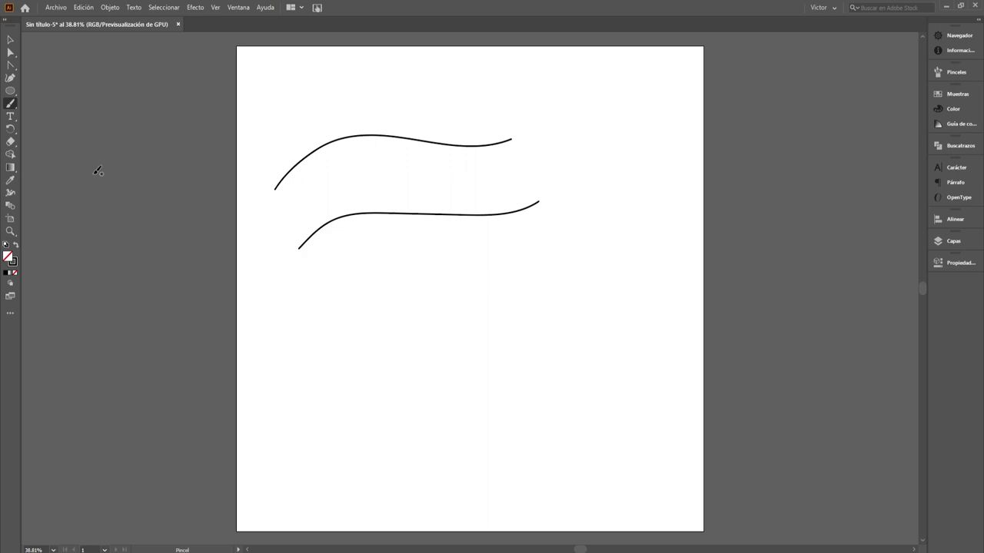
- Set the stroke to red FF1010 and paint two red wavy strokes and a small loop
double_click(13, 263)
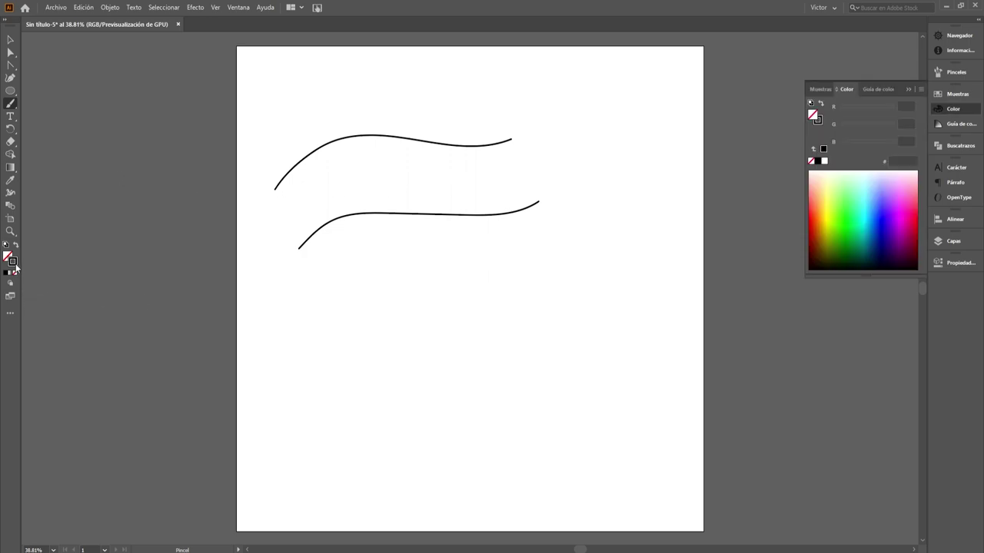
left_click_drag(701, 188, 703, 160)
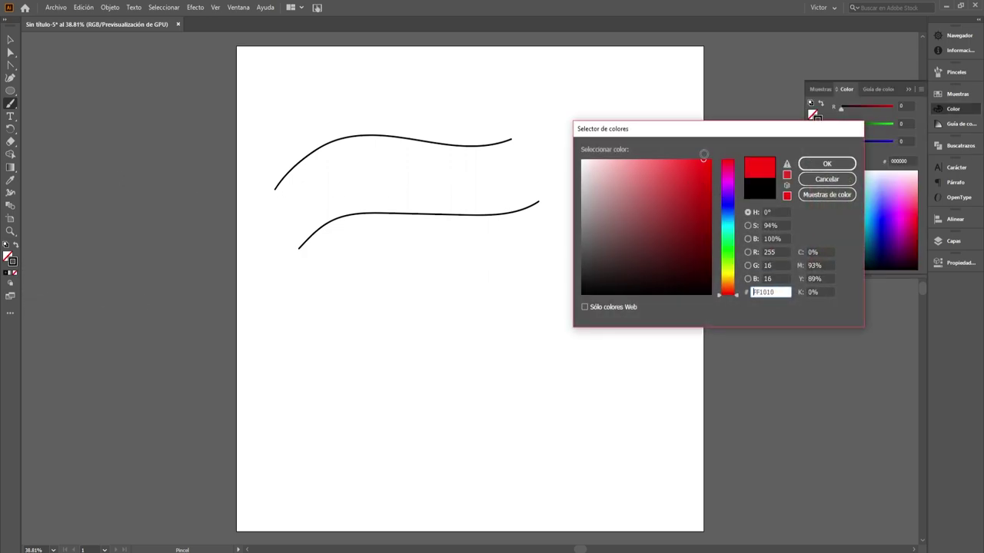
left_click(827, 163)
left_click_drag(377, 185, 549, 179)
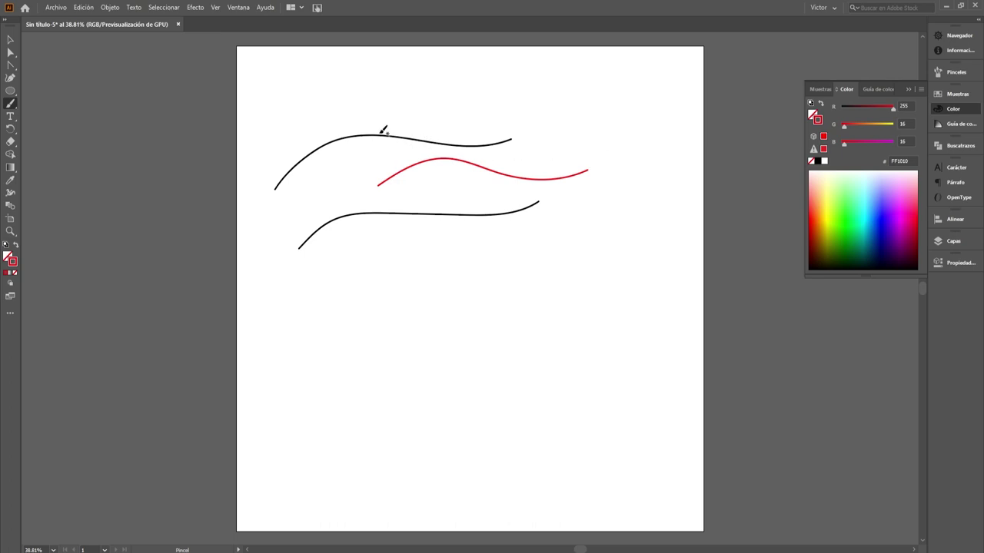
mouse_move(367, 152)
left_mouse_down()
mouse_move(482, 130)
mouse_move(555, 83)
mouse_move(566, 86)
left_mouse_up()
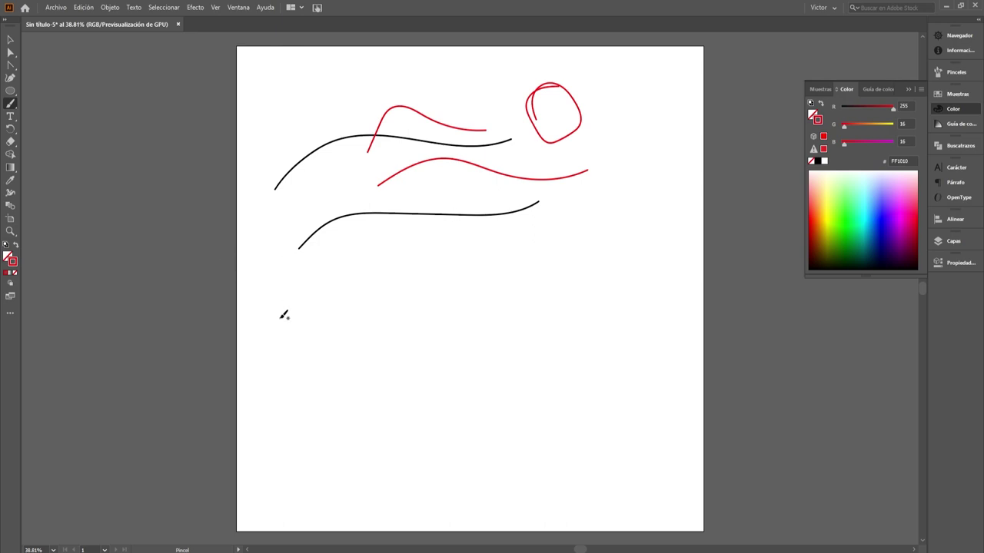
mouse_move(278, 317)
left_mouse_down()
mouse_move(314, 270)
mouse_move(313, 309)
mouse_move(280, 313)
left_mouse_up()
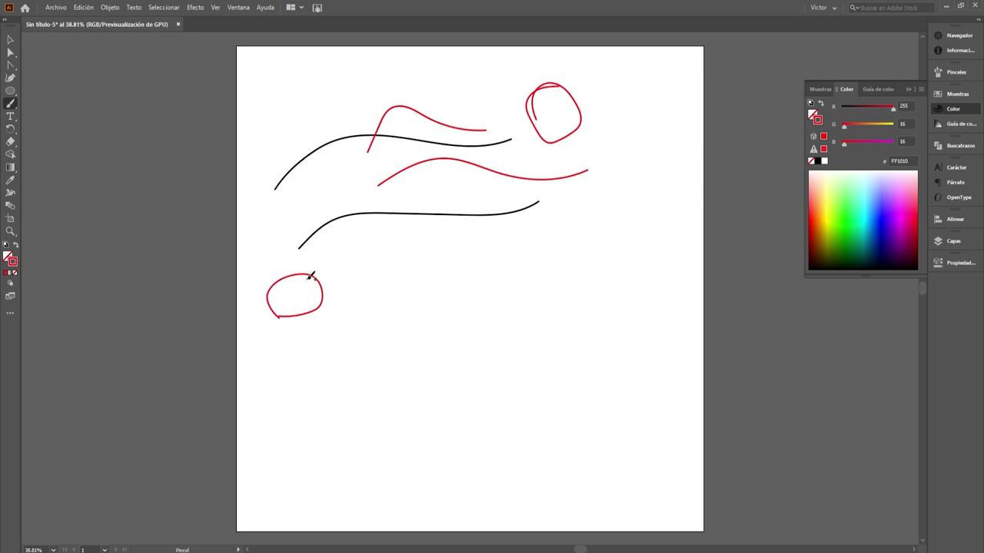
- Dismiss the context menu, draw a red circle near the page centre, and collapse the Color panel
right_click(408, 244)
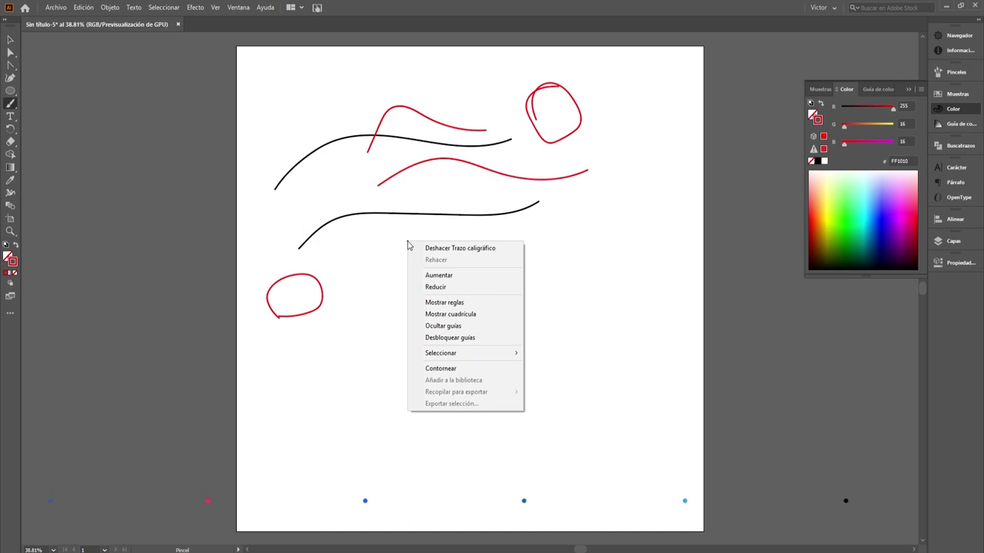
left_click(356, 277)
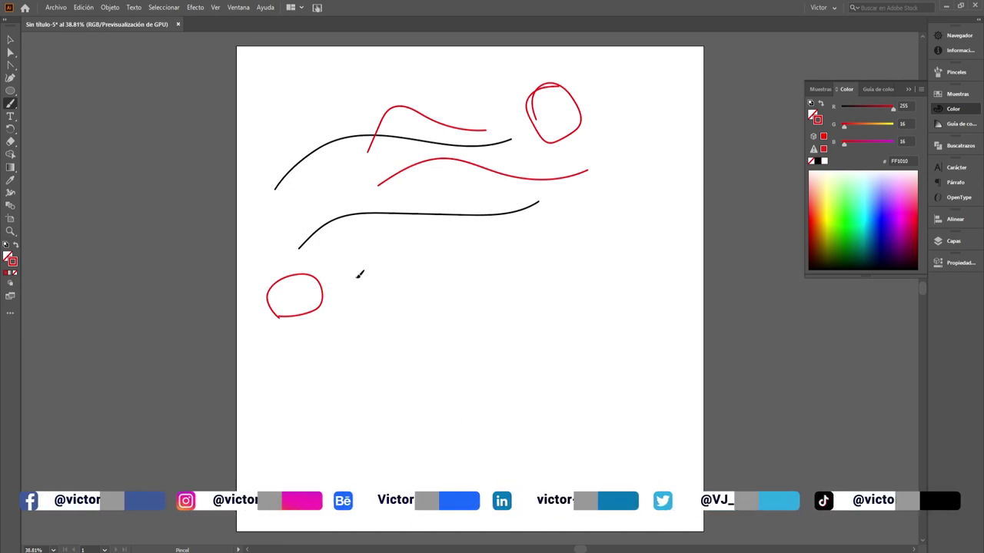
left_click_drag(384, 282, 387, 283)
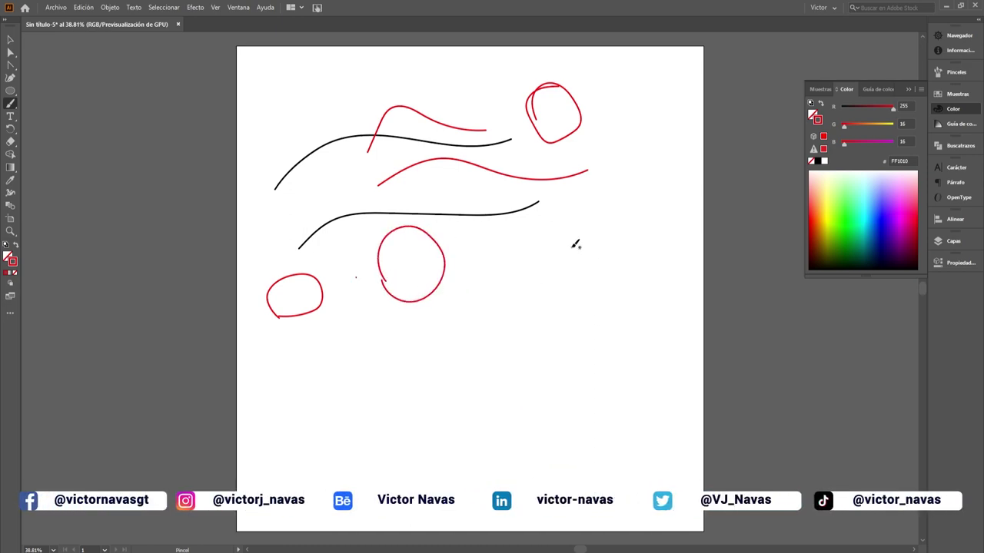
left_click(910, 88)
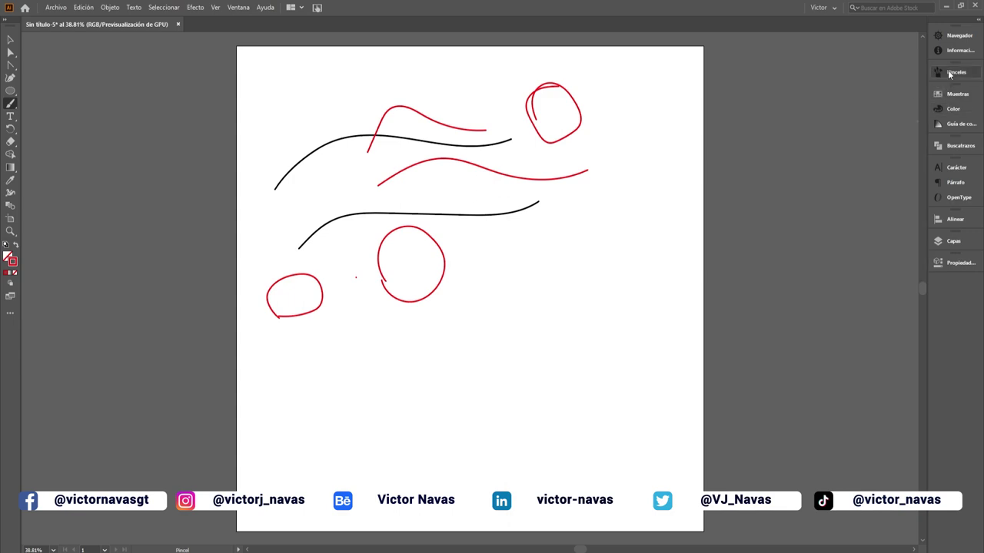
- Draw an ellipse right of the middle red circle and fill it black
left_click(951, 72)
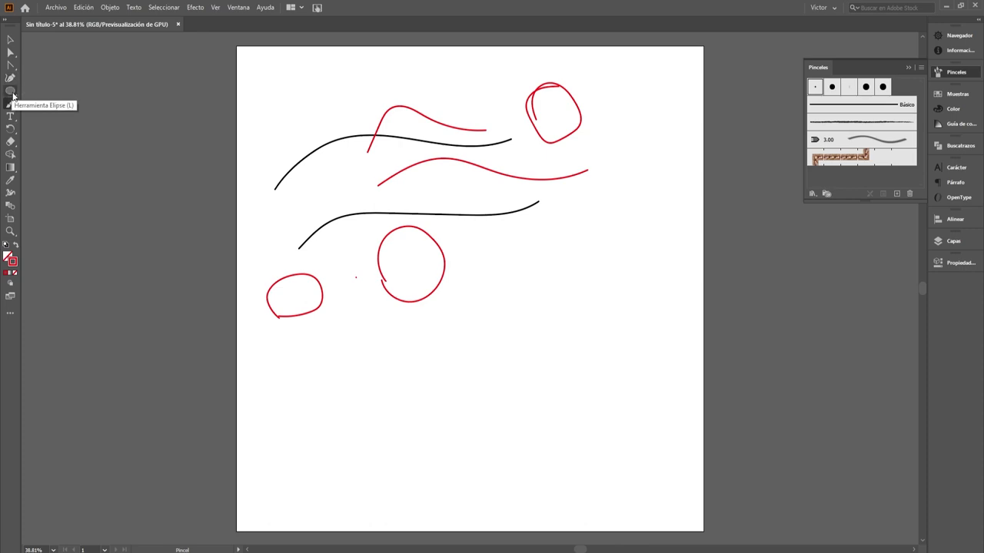
left_click(11, 93)
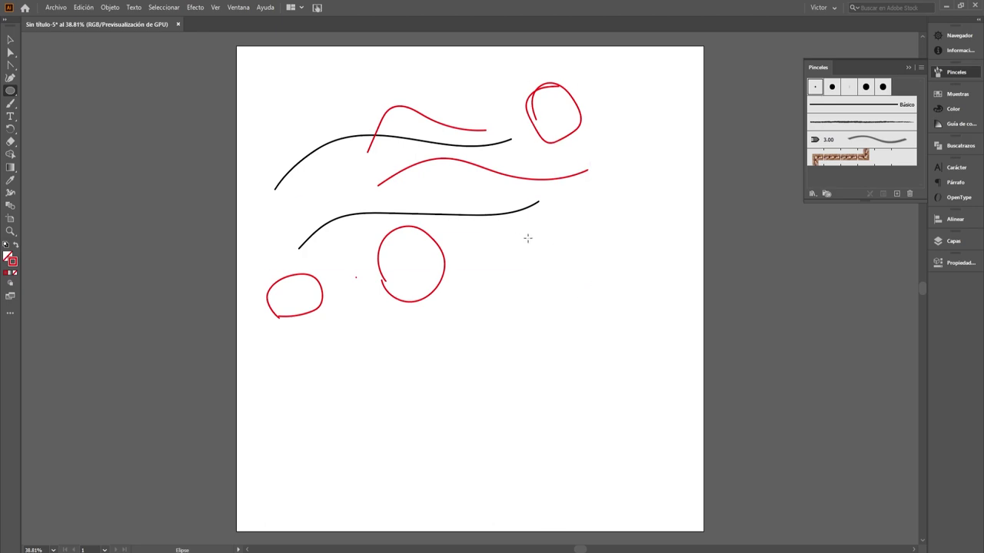
mouse_move(534, 232)
left_mouse_down()
mouse_move(621, 276)
mouse_move(626, 269)
left_mouse_up()
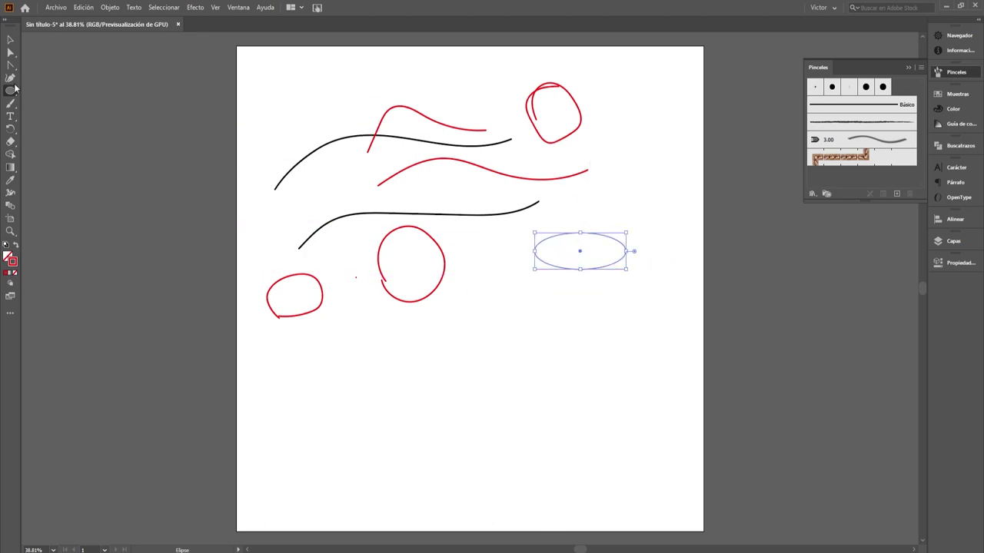
left_click(16, 246)
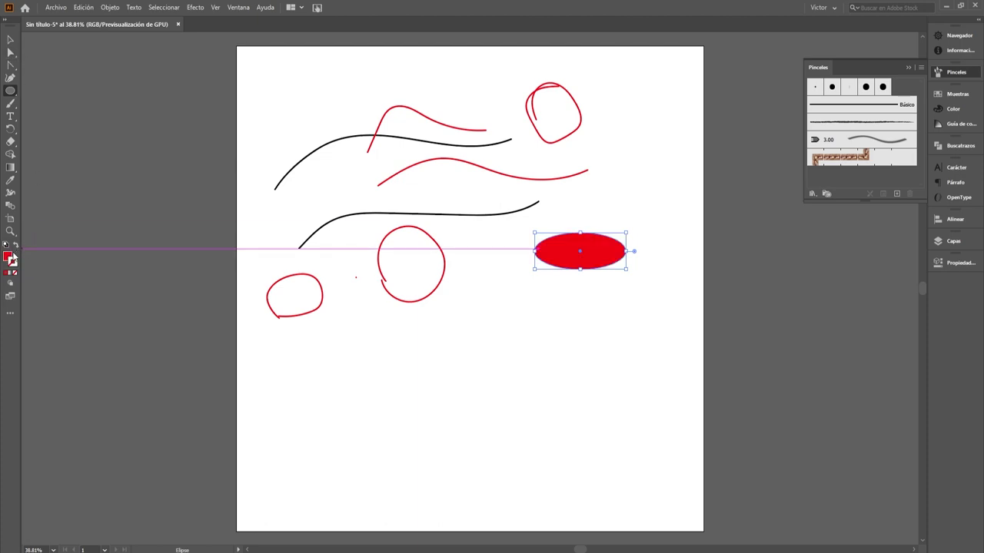
left_click(9, 257)
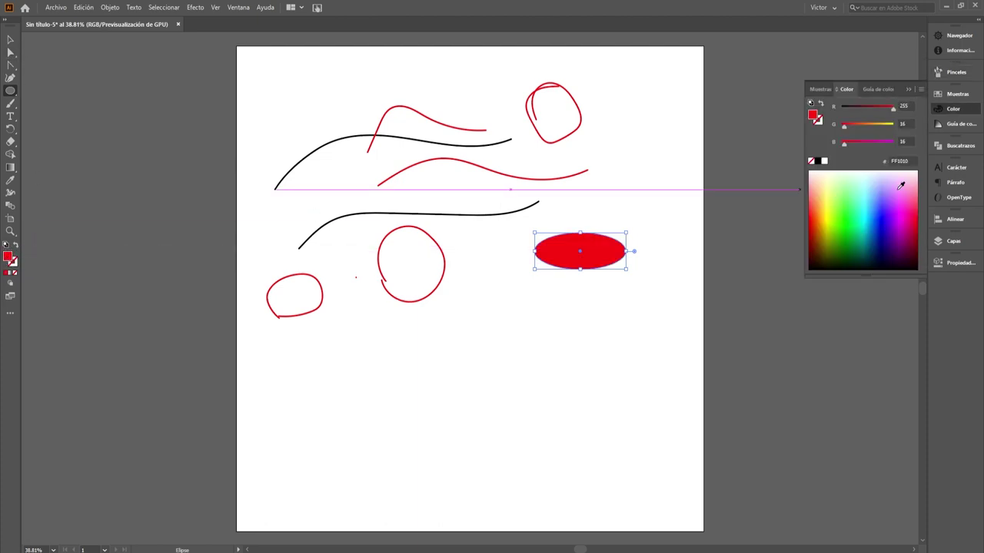
left_click(818, 160)
left_click(908, 90)
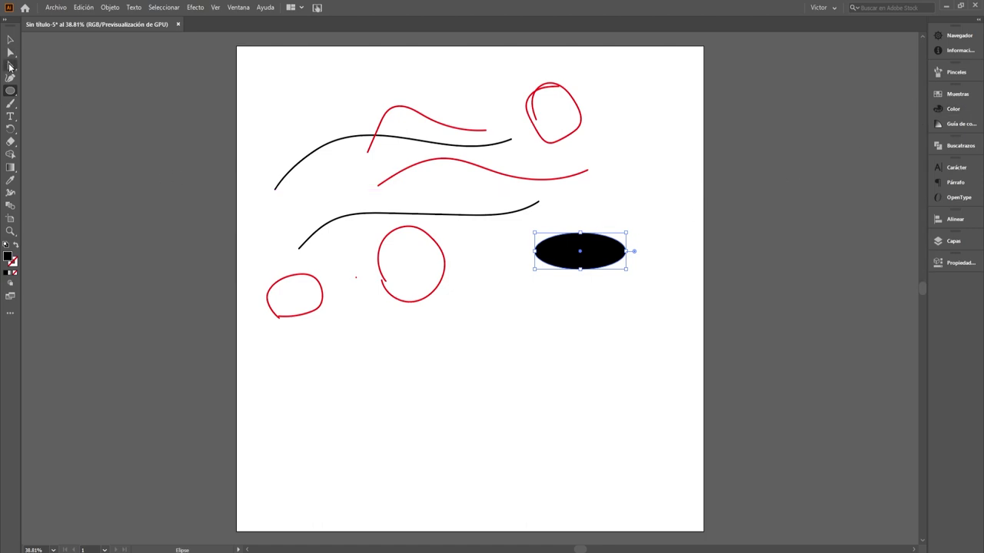
- Convert the ellipse's end anchor to a point and squash it into a thin spindle shape
left_click(10, 65)
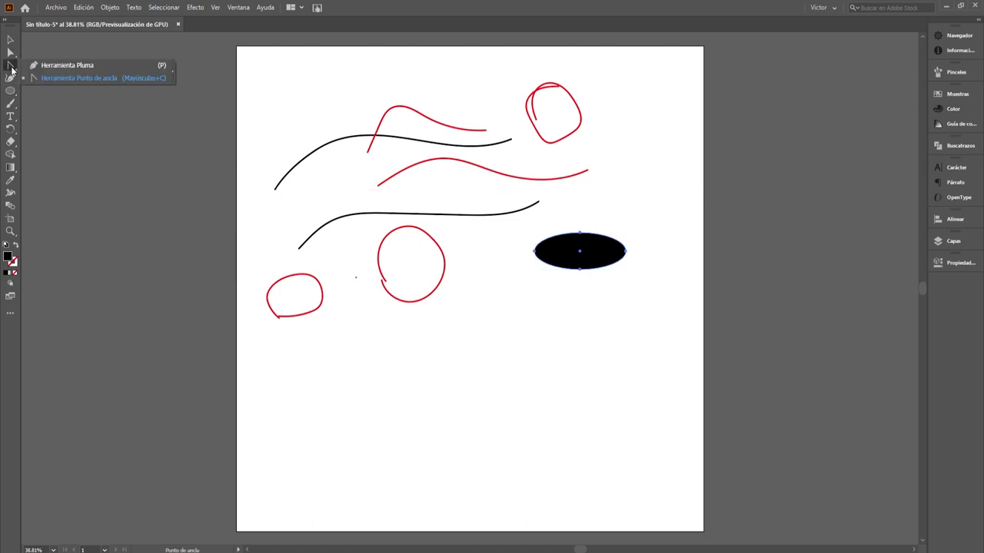
left_click(70, 78)
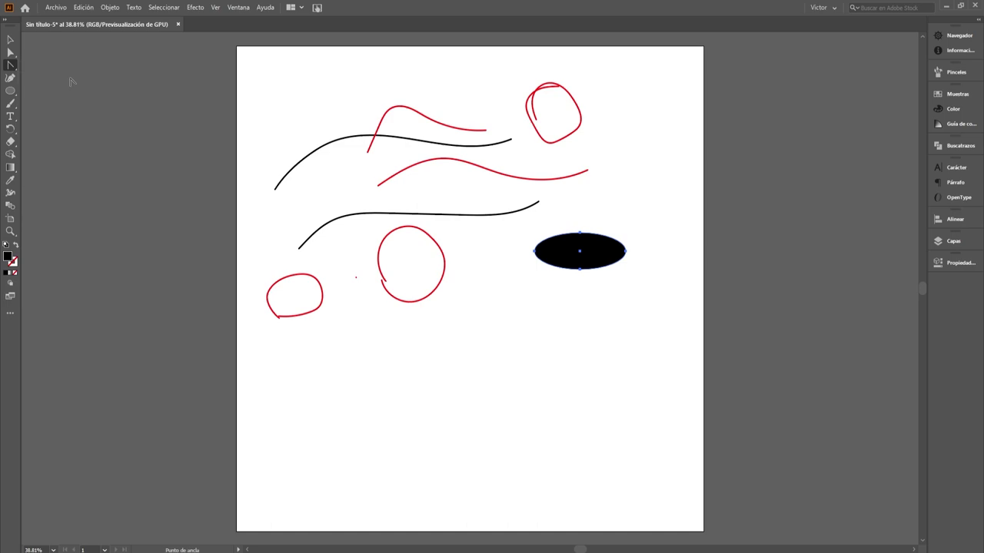
left_click(625, 251)
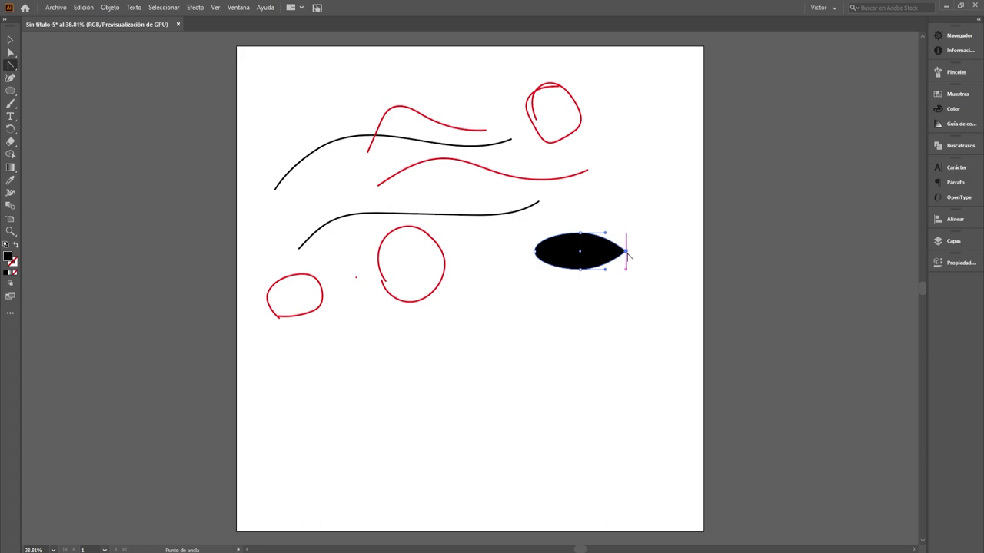
left_click(10, 39)
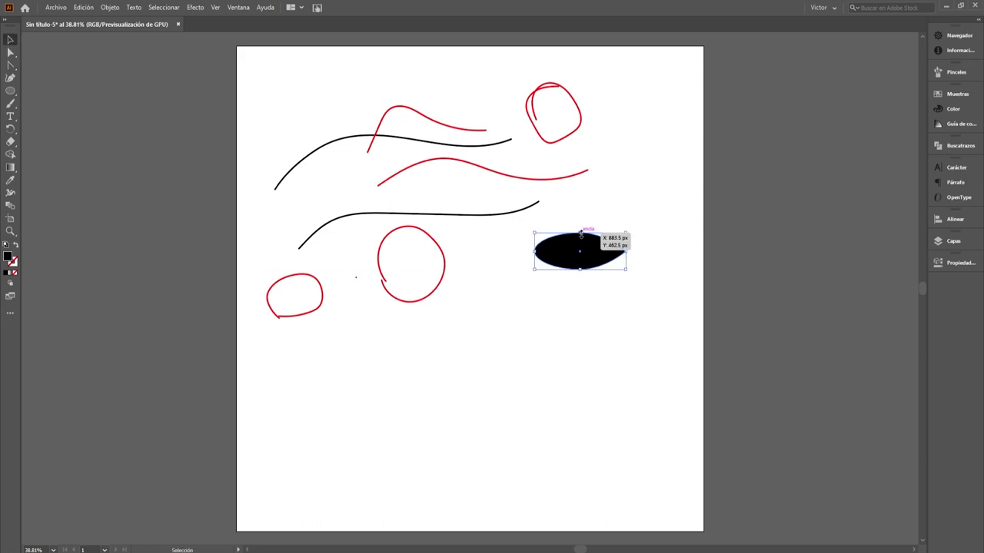
left_click_drag(581, 233, 581, 256)
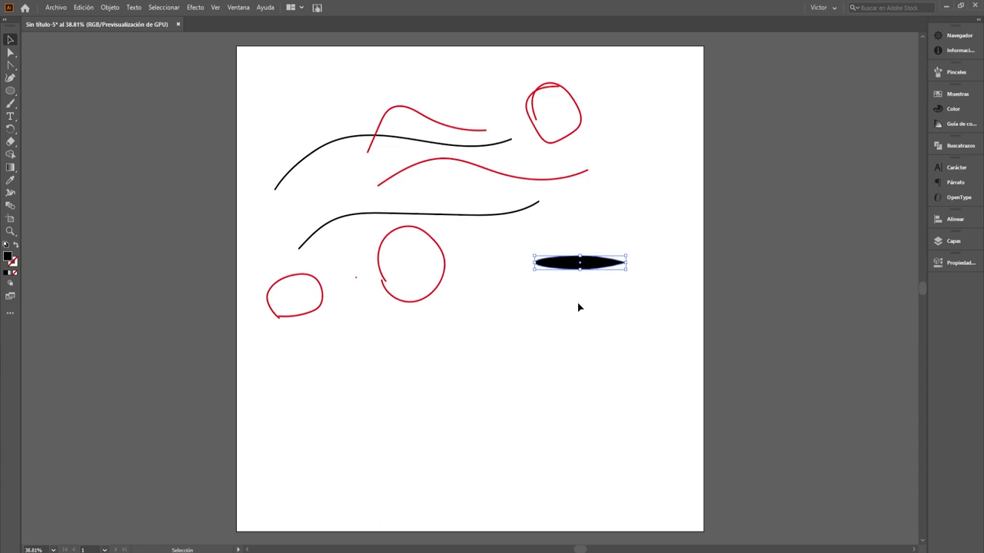
left_click(579, 308)
left_click(588, 267)
left_click(953, 72)
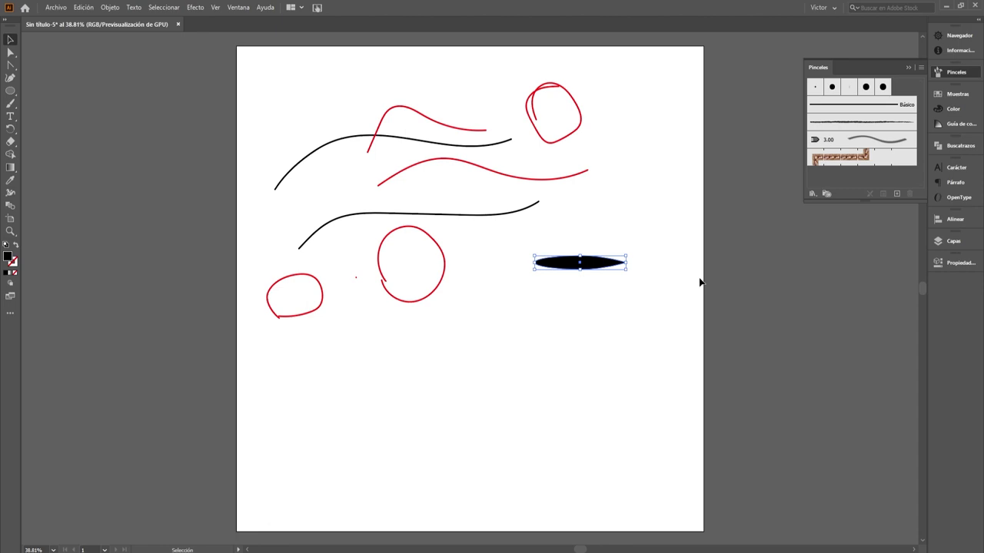
- Make the black ellipse an art brush 'Prueba' with Pressure width and Tints (Matices) colourization
left_click_drag(595, 269, 903, 89)
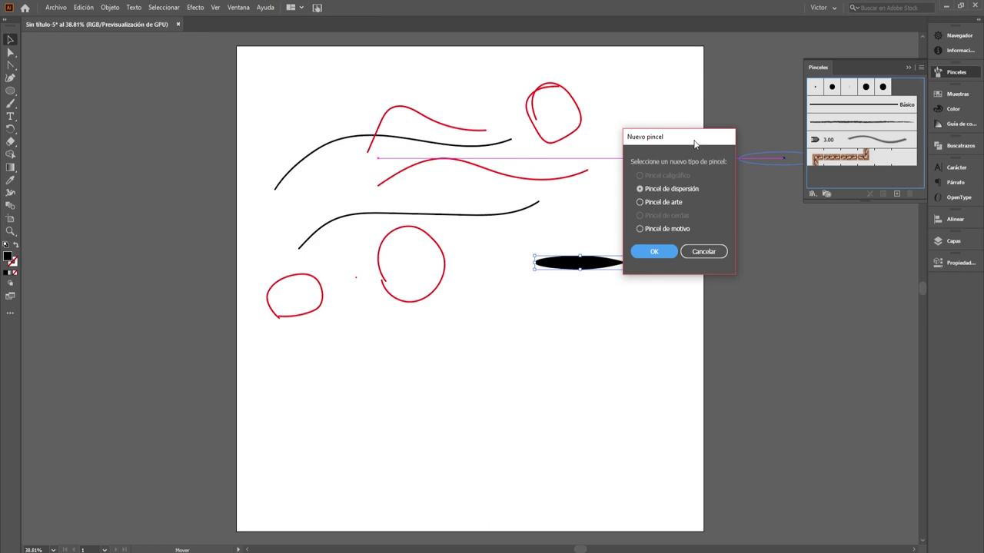
left_click_drag(658, 142, 465, 182)
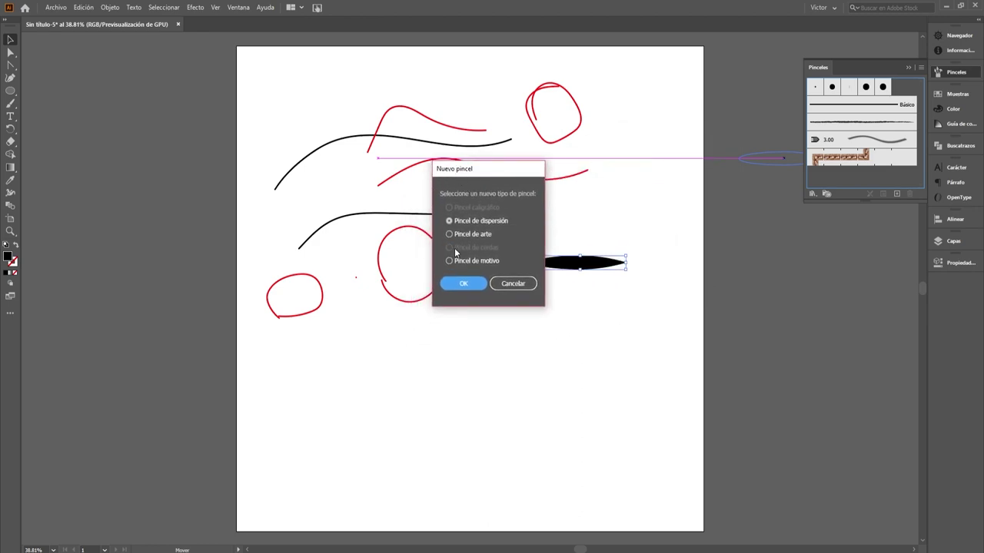
left_click(462, 237)
left_click(462, 284)
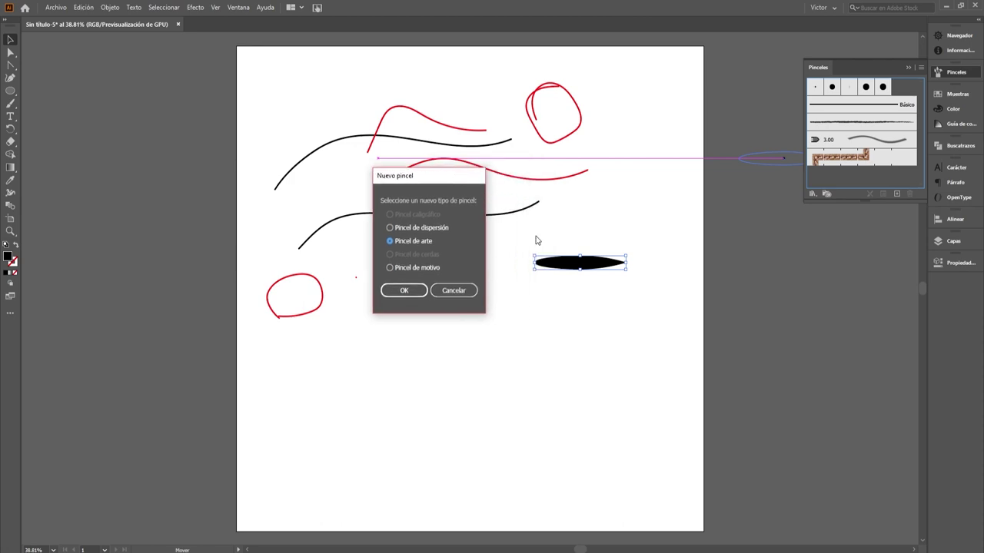
left_click(403, 290)
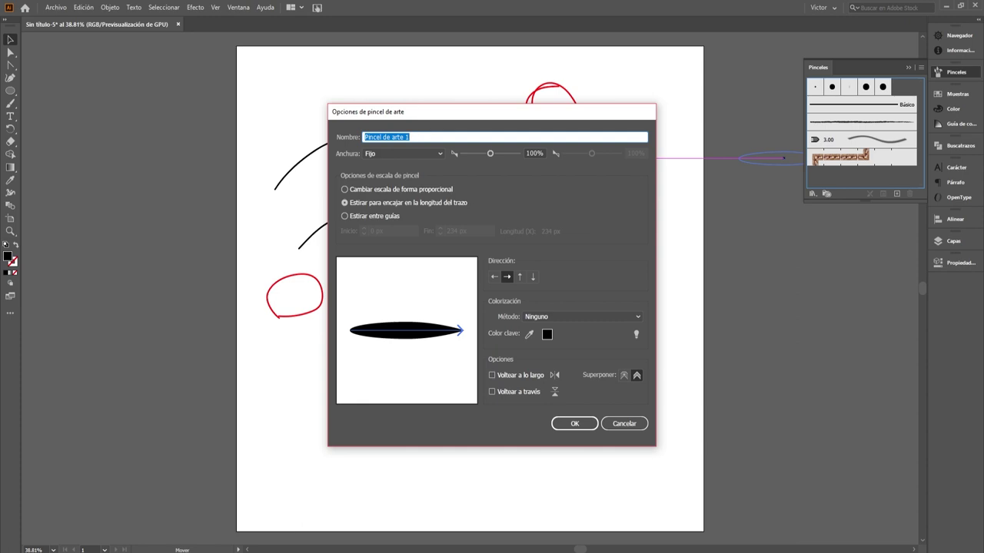
type("Prueba")
left_click(418, 155)
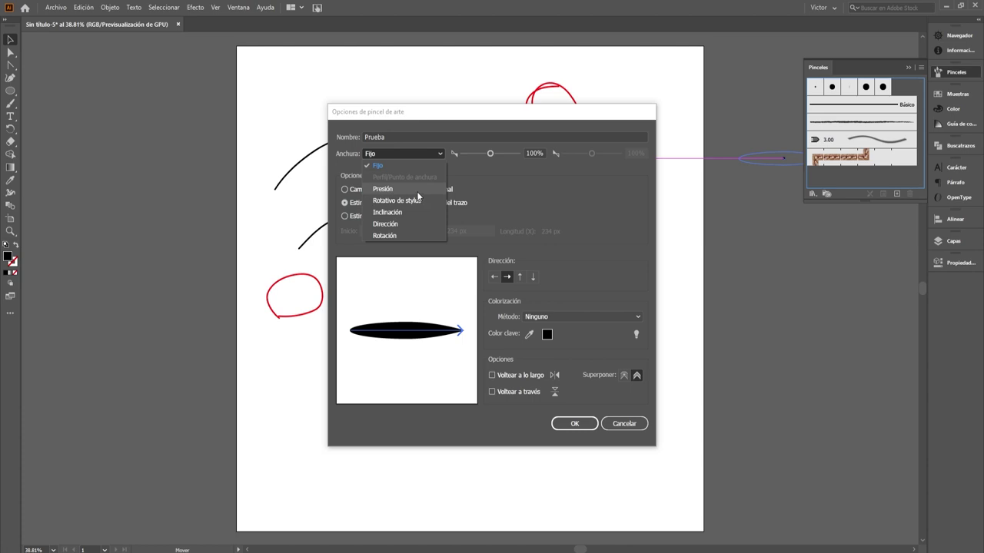
left_click(417, 191)
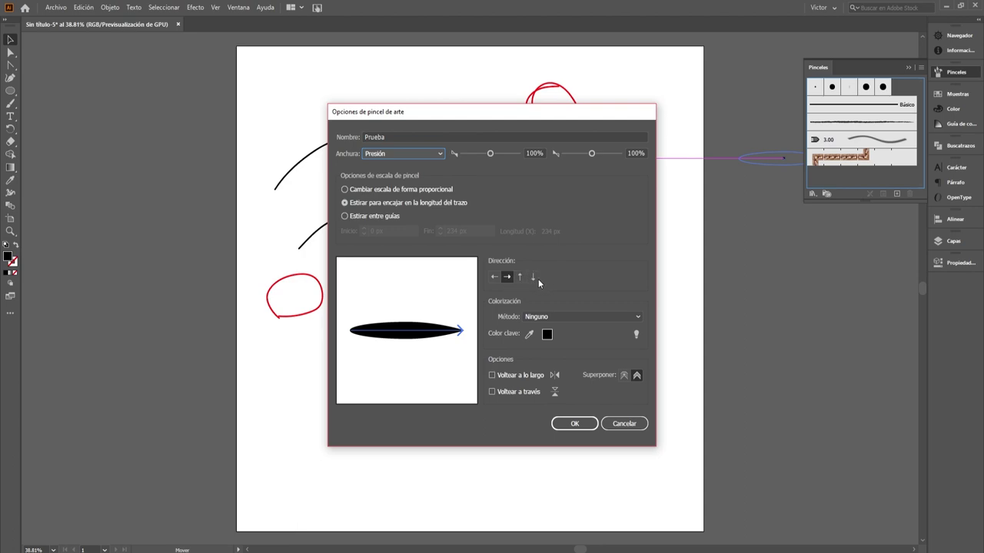
left_click(594, 315)
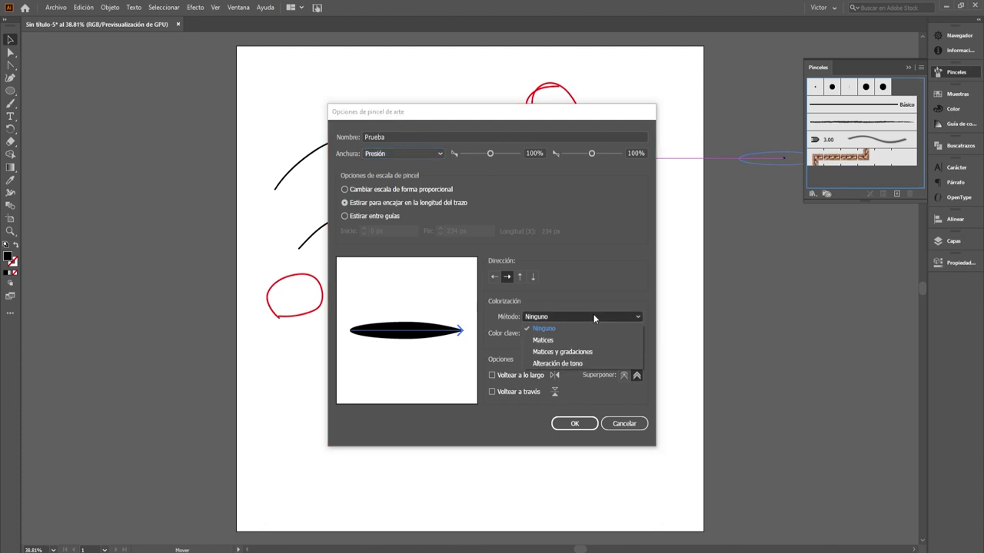
left_click(580, 338)
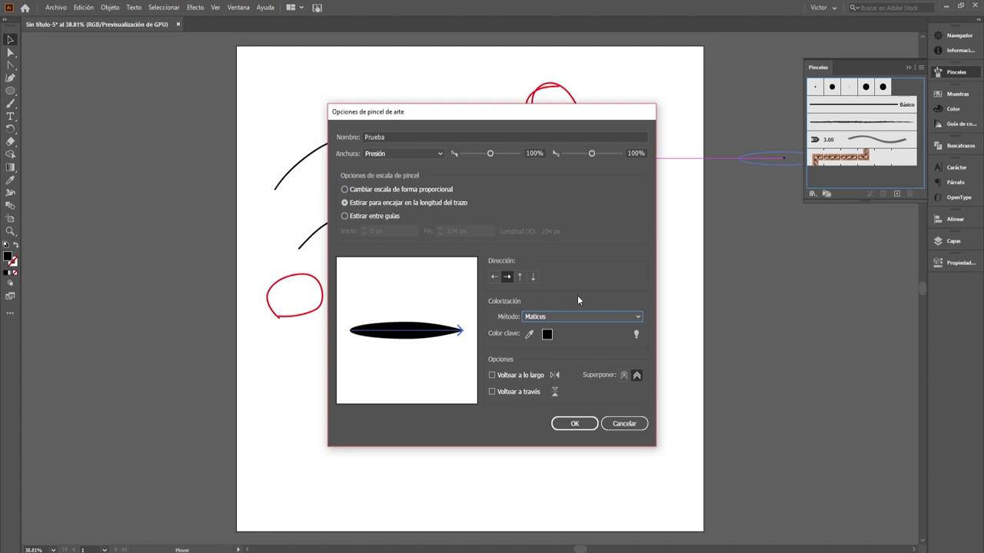
left_click(575, 424)
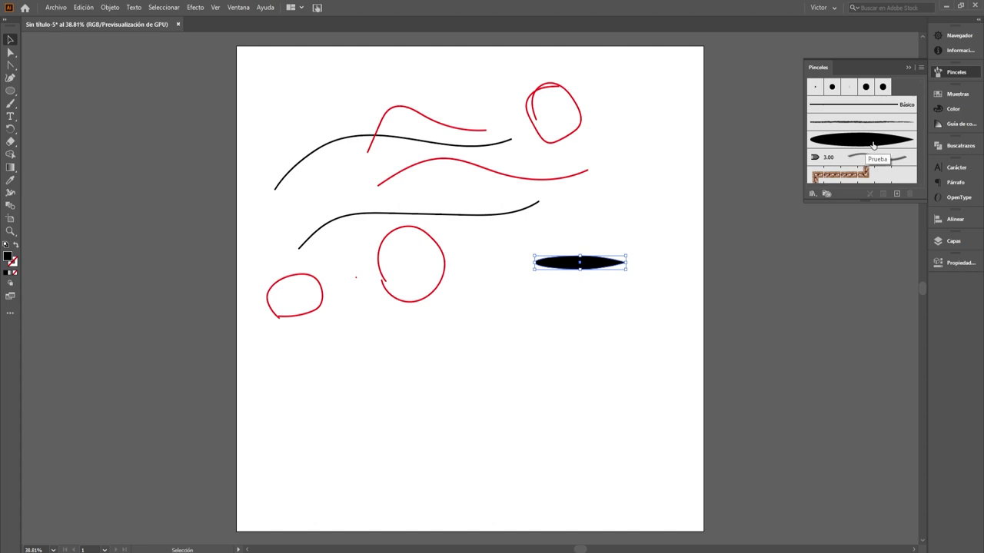
- Paint four tapered Prueba strokes: two wavy ones lower left, two short ones to the right
left_click(10, 103)
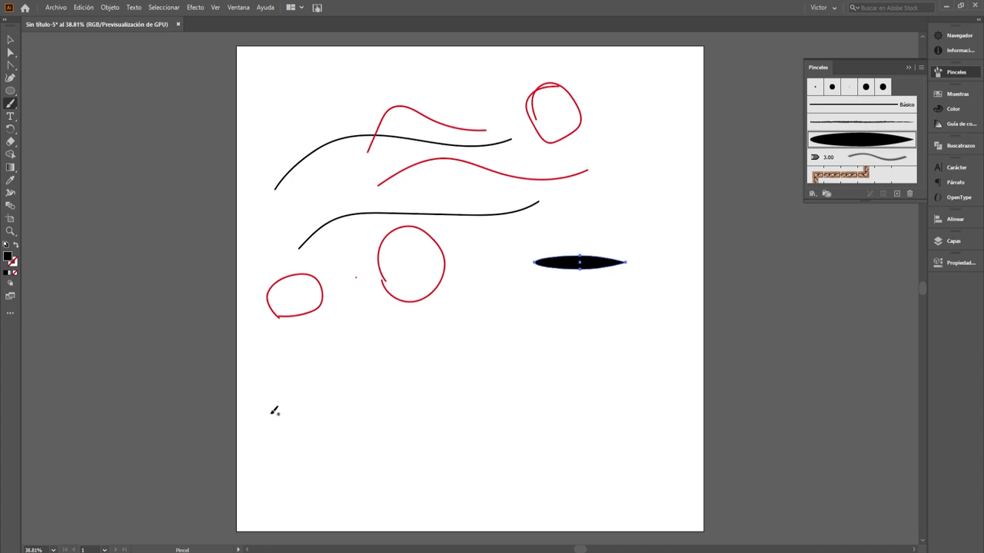
mouse_move(276, 412)
left_mouse_down()
mouse_move(358, 362)
mouse_move(482, 370)
left_mouse_up()
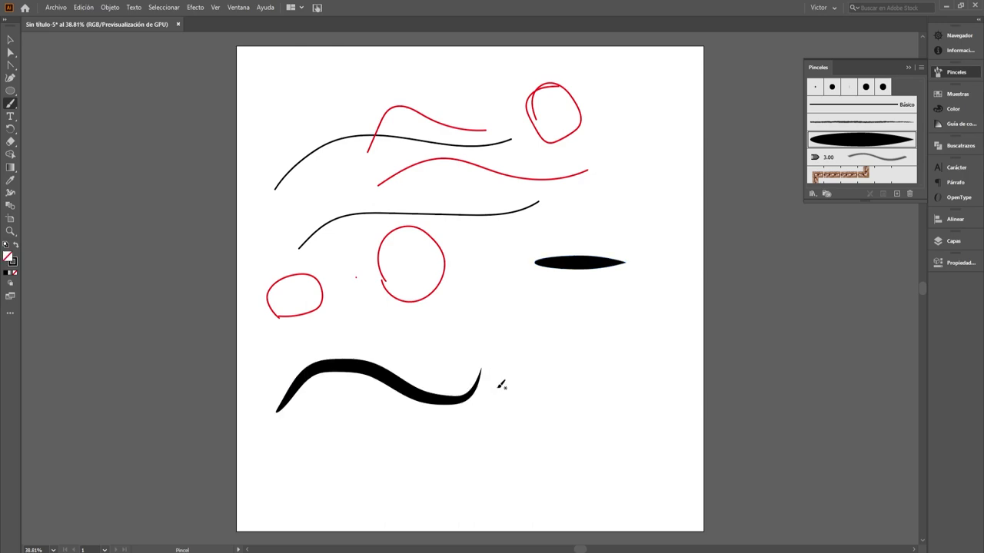
left_click_drag(421, 470, 522, 455)
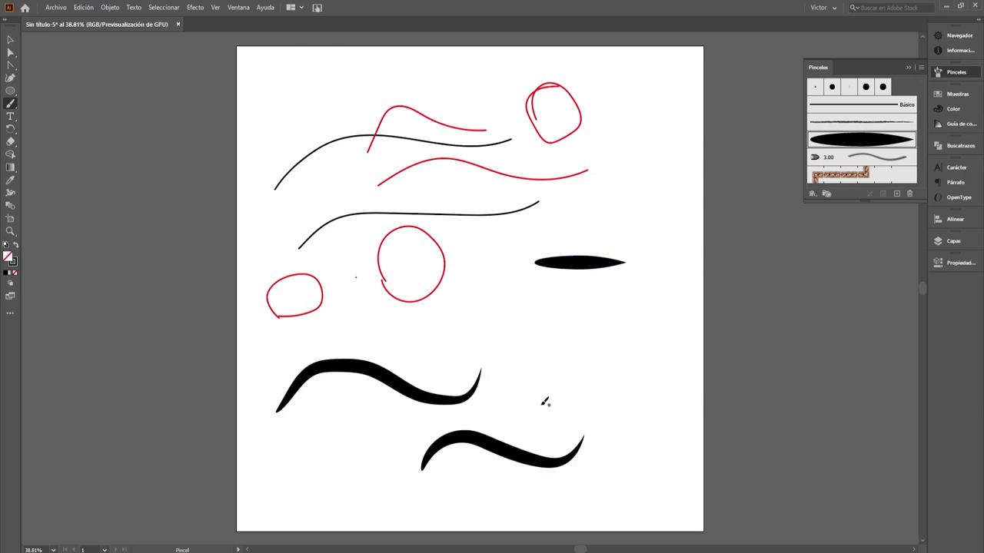
left_click_drag(517, 397, 603, 335)
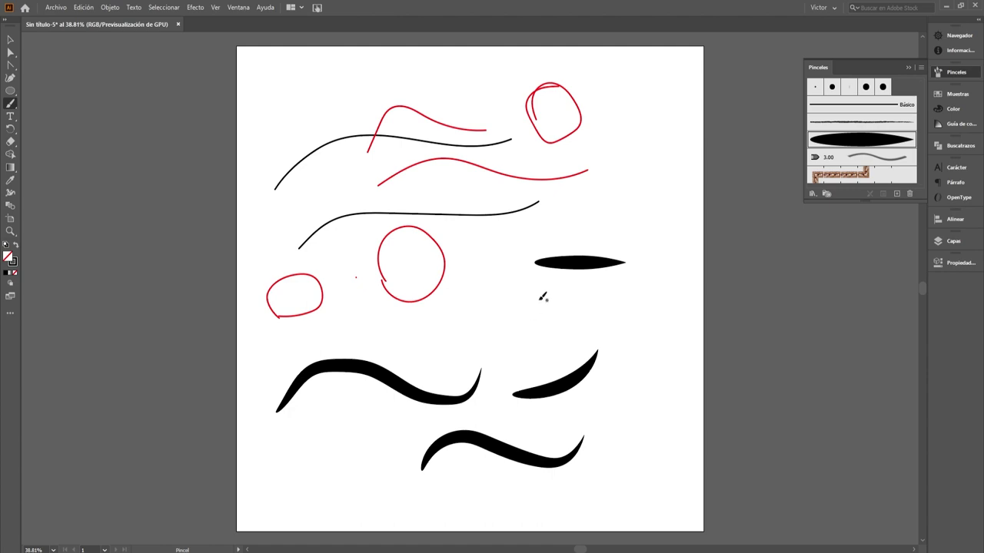
left_click_drag(539, 298, 619, 296)
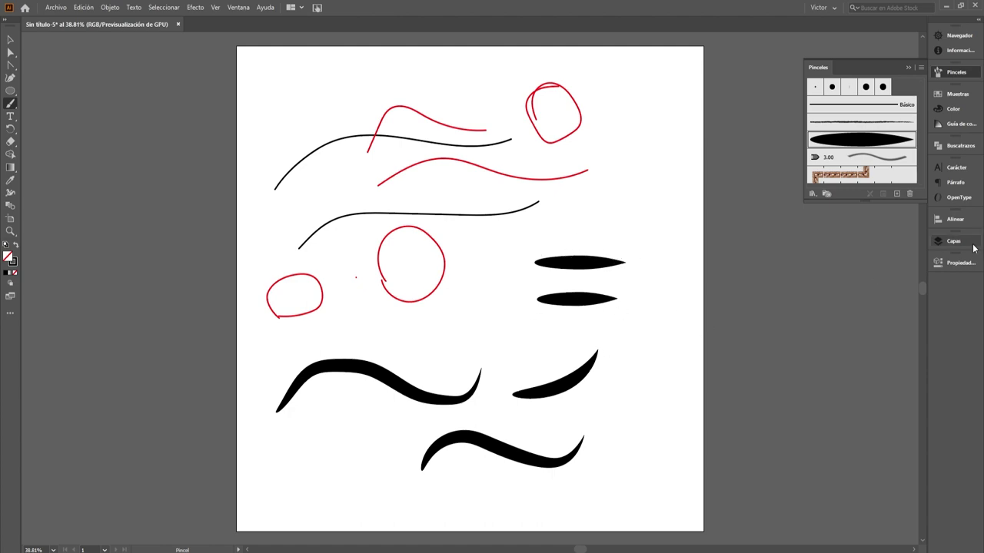
- Paint two rising tapered strokes right of the lower strokes and the ellipses
left_click(958, 265)
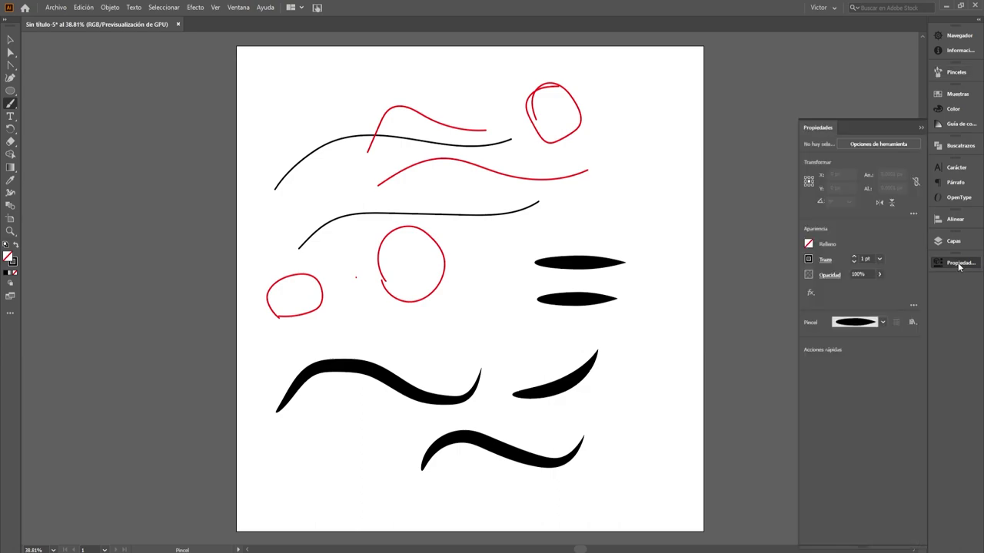
left_click(239, 10)
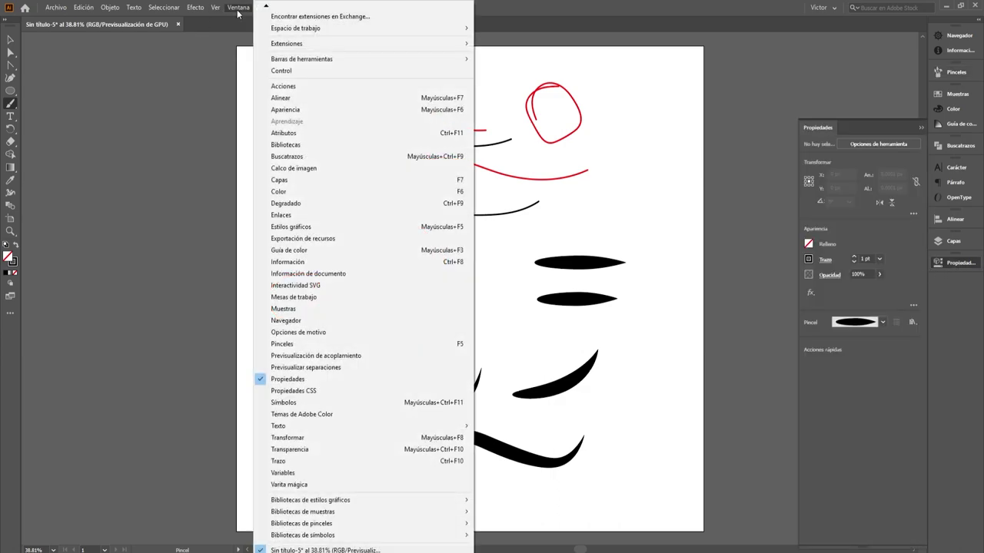
left_click(953, 265)
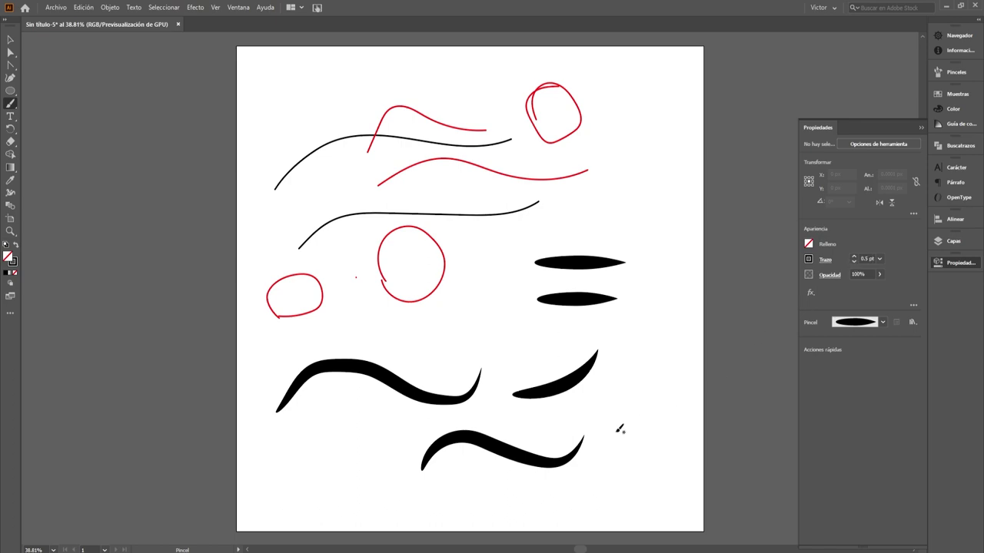
left_click_drag(619, 408, 681, 296)
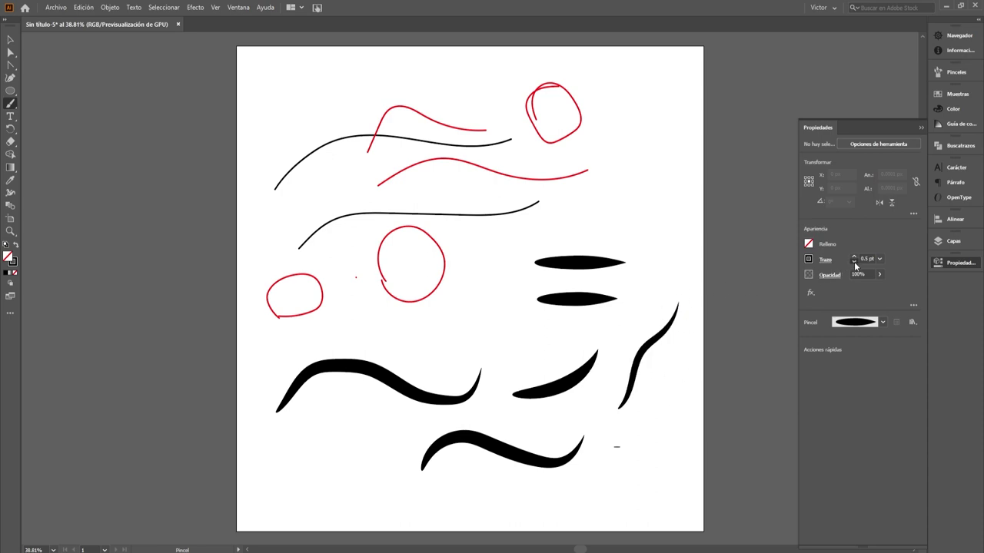
left_click_drag(644, 286, 649, 197)
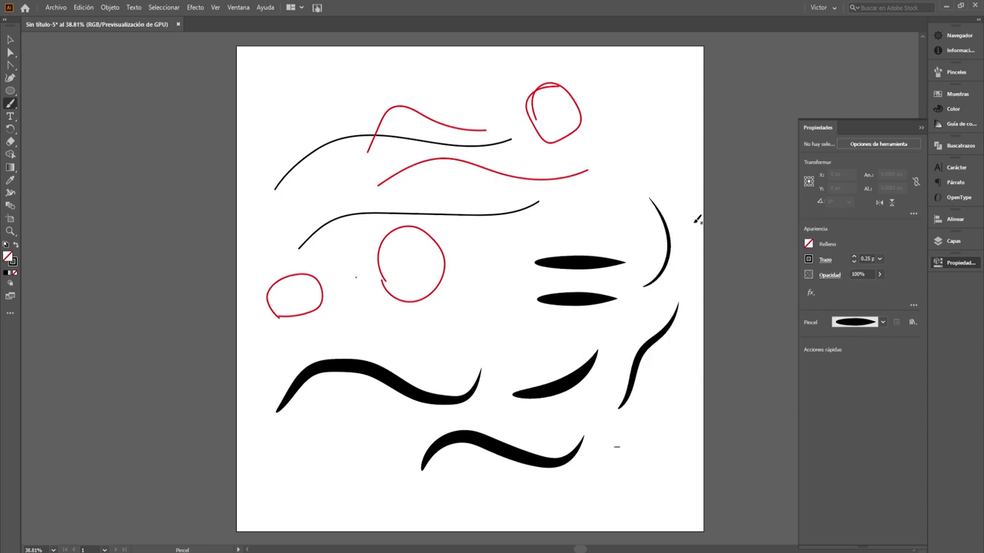
- Change the stroke weight to 0.5 pt, then paint a short stroke and a hand-drawn circle
left_click(854, 262)
left_click(853, 255)
left_click(879, 259)
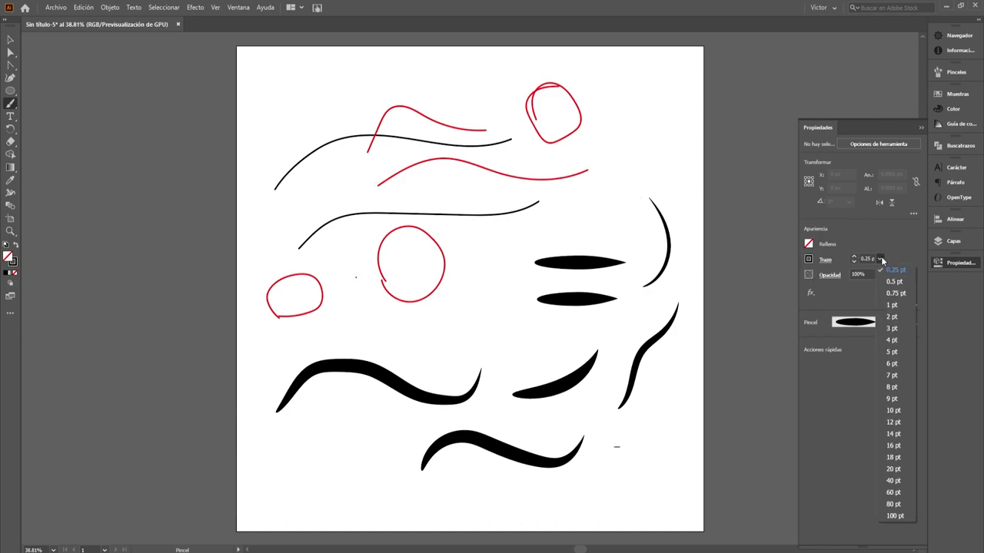
left_click(894, 281)
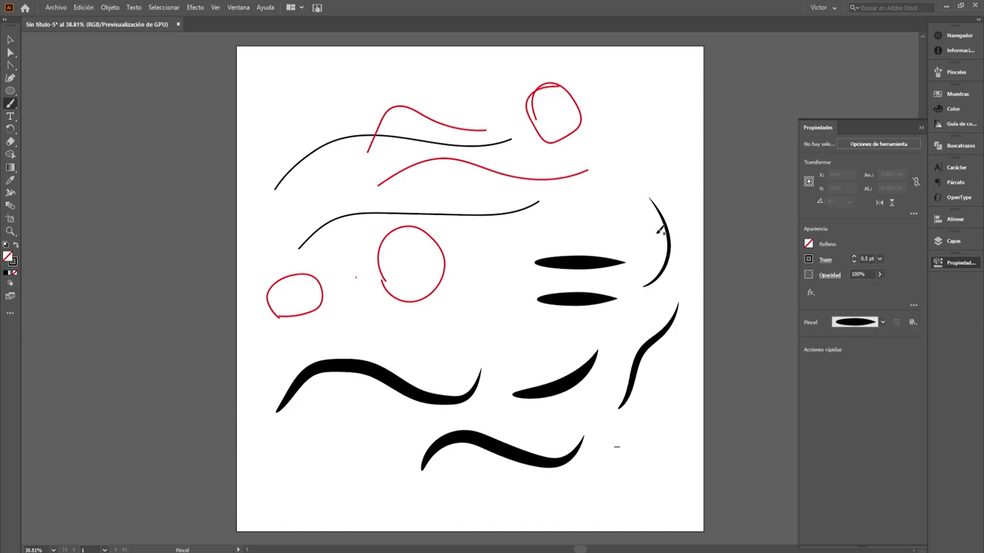
left_click_drag(586, 224, 613, 167)
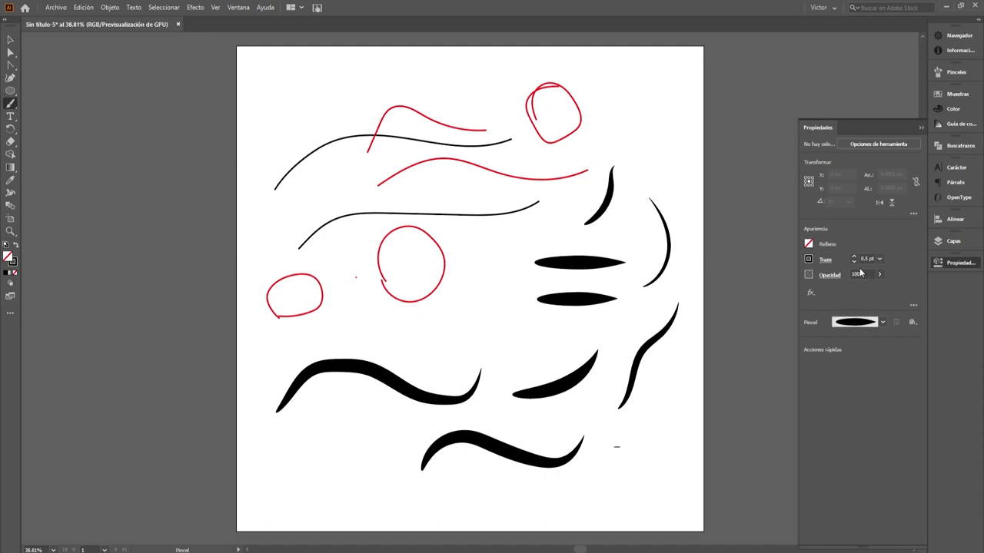
left_click_drag(482, 335, 463, 329)
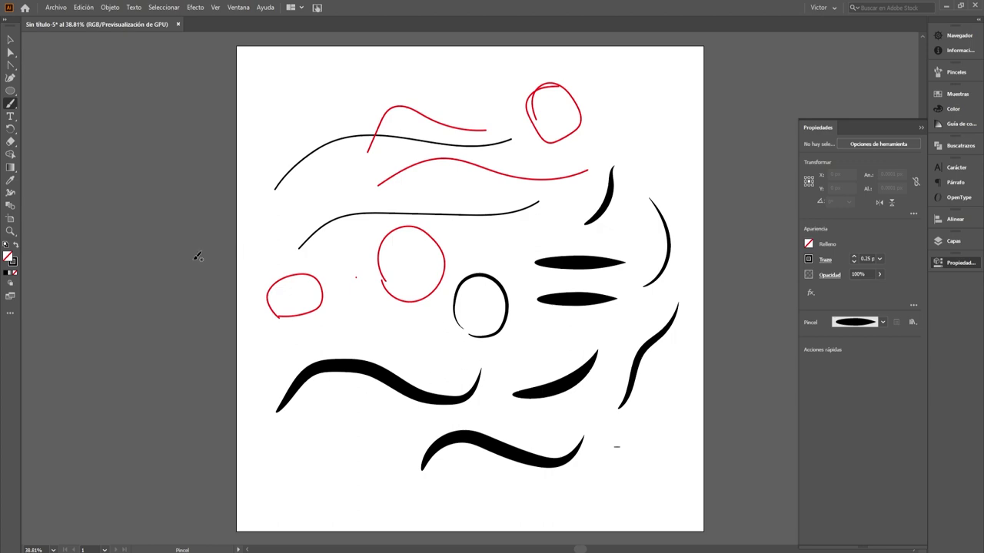
left_click(9, 93)
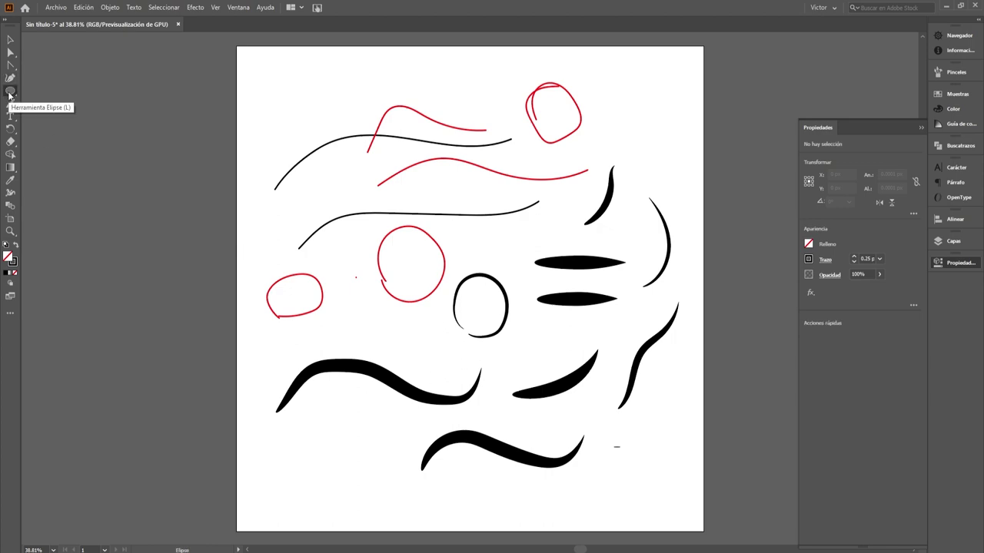
- Set the stroke colour to orange and paint three orange strokes across the lower middle
left_click(14, 263)
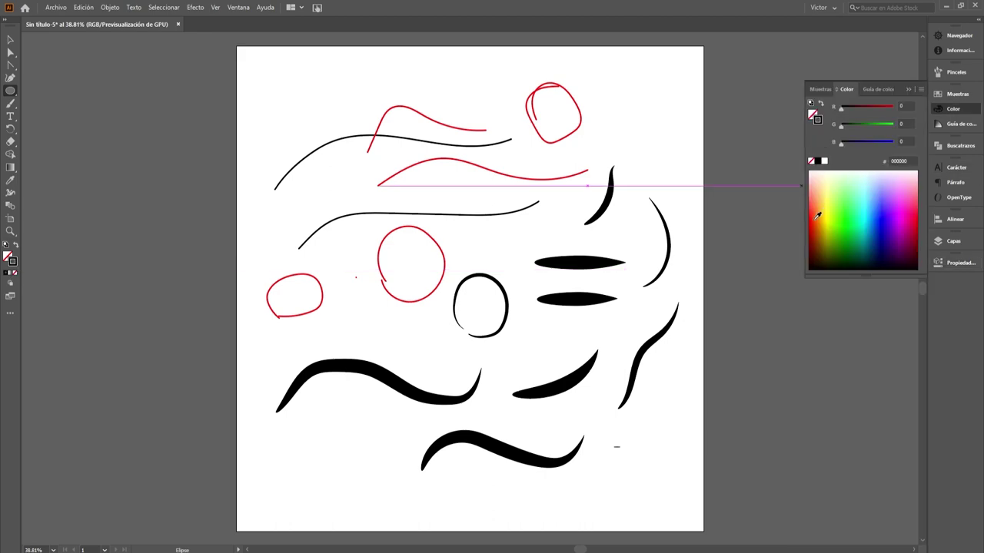
left_click(908, 90)
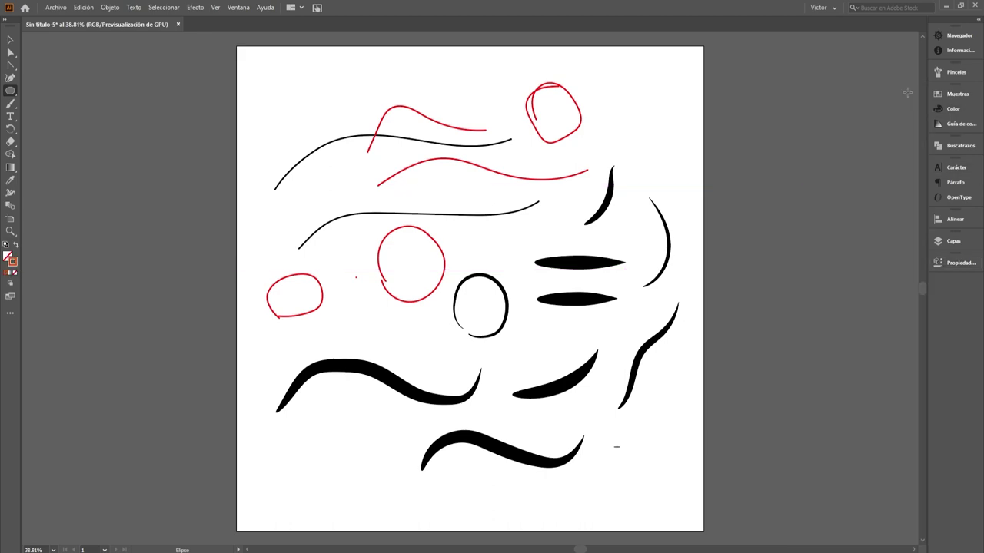
left_click(10, 103)
left_click_drag(336, 324, 422, 331)
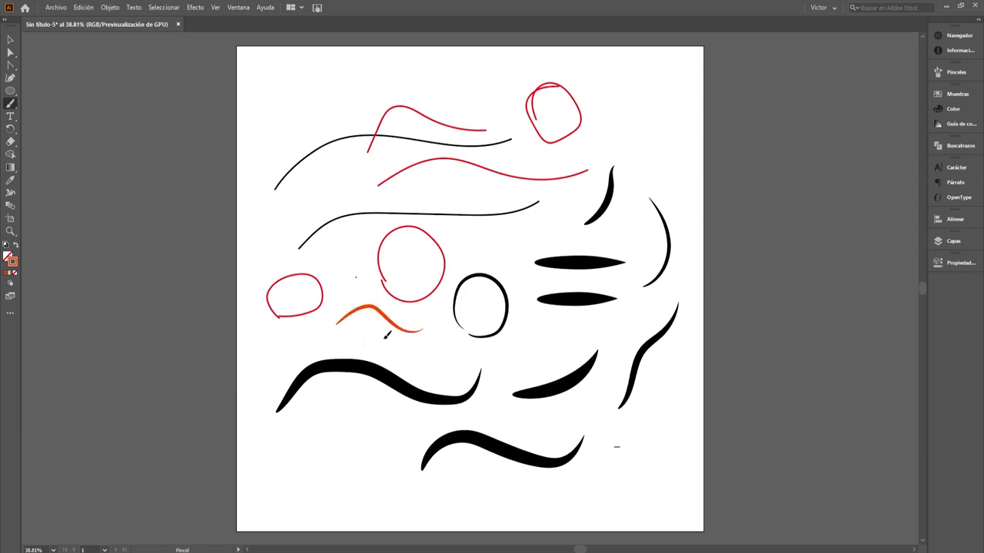
left_click_drag(363, 341, 478, 338)
left_click_drag(382, 446, 500, 413)
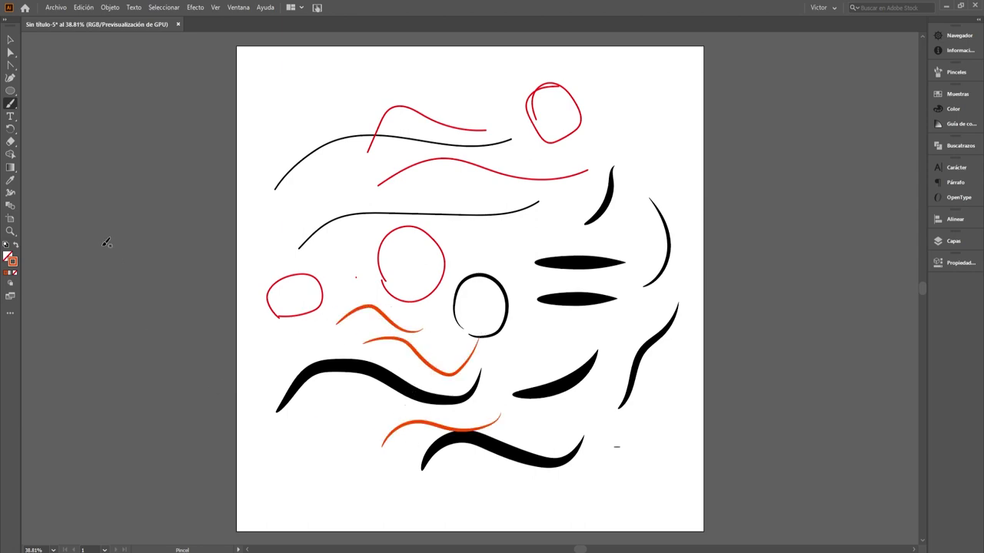
left_click(12, 107)
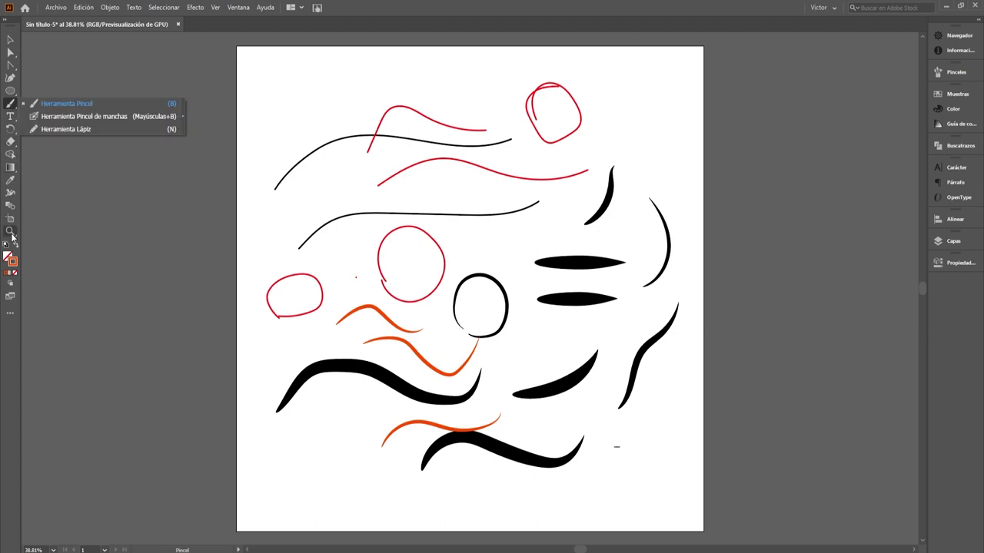
left_click(9, 92)
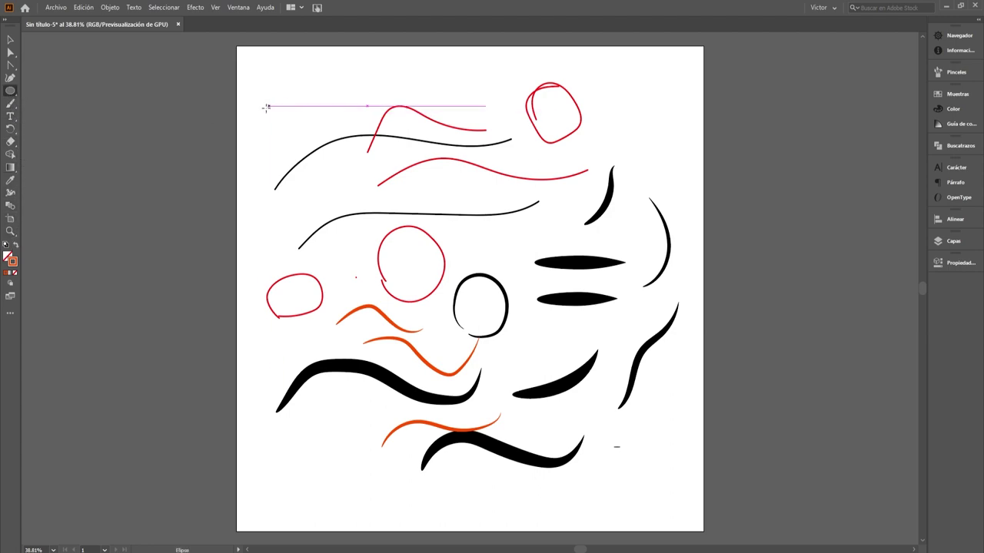
- Draw a top-left ellipse with a pointed right end, black fill and no stroke
left_click(10, 90)
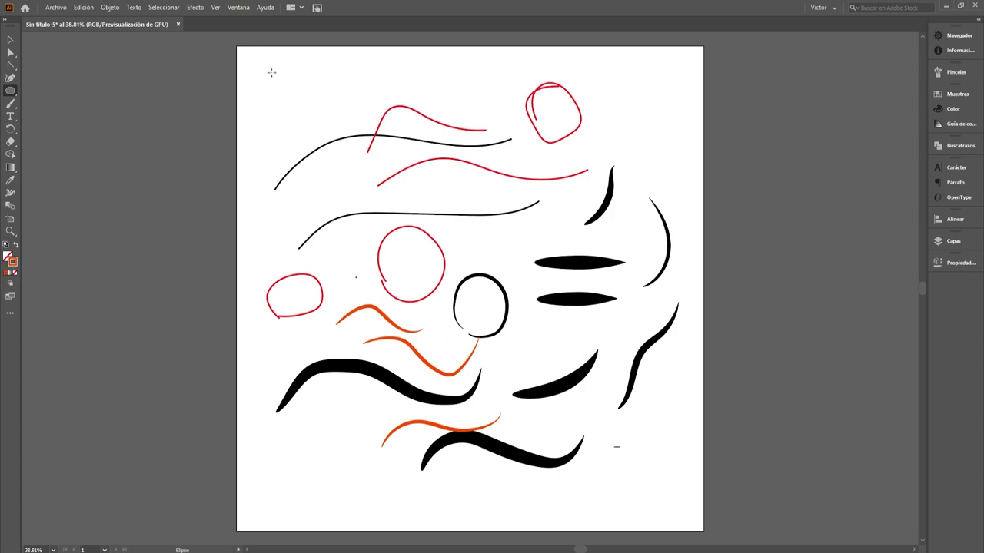
left_click_drag(263, 72, 340, 113)
left_click(10, 65)
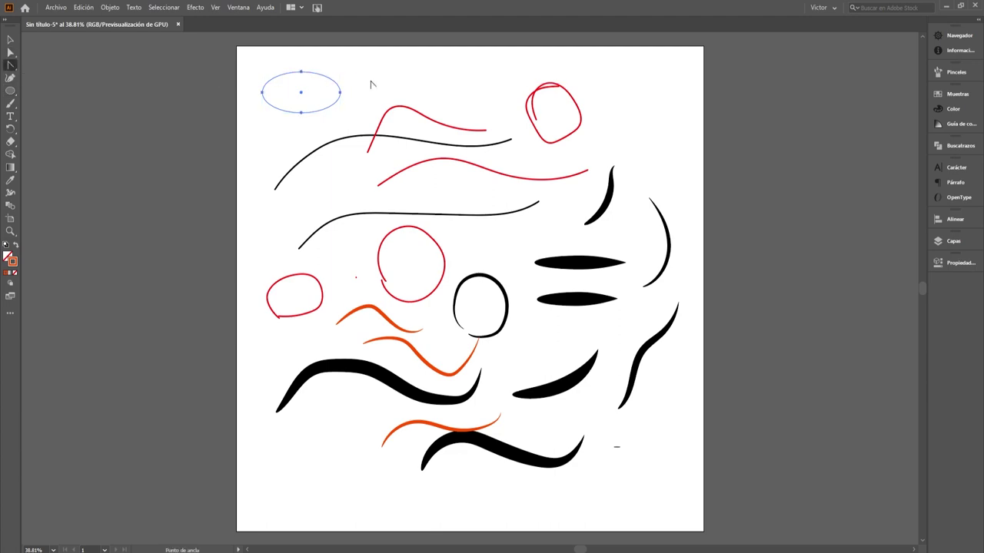
left_click(340, 92)
left_click(6, 244)
left_click(16, 244)
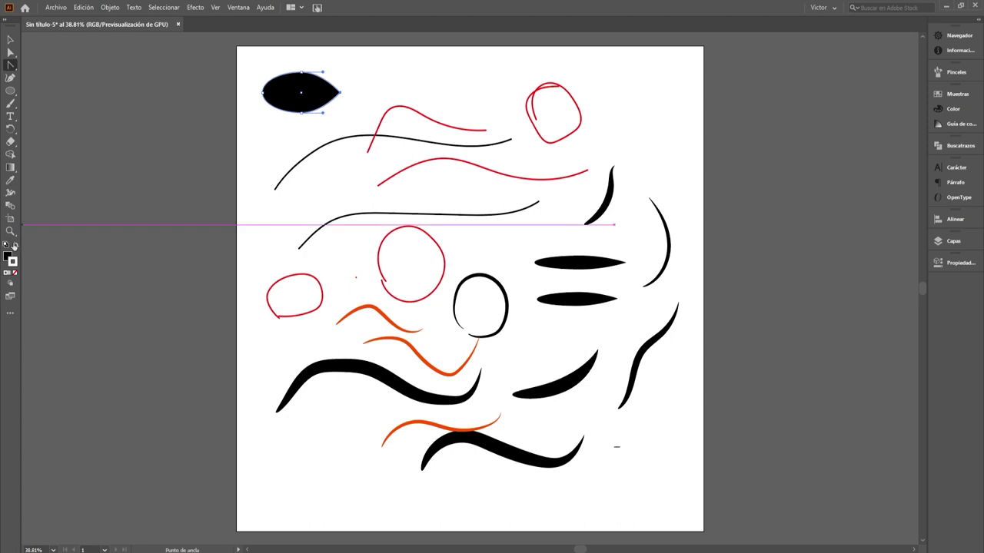
left_click(16, 272)
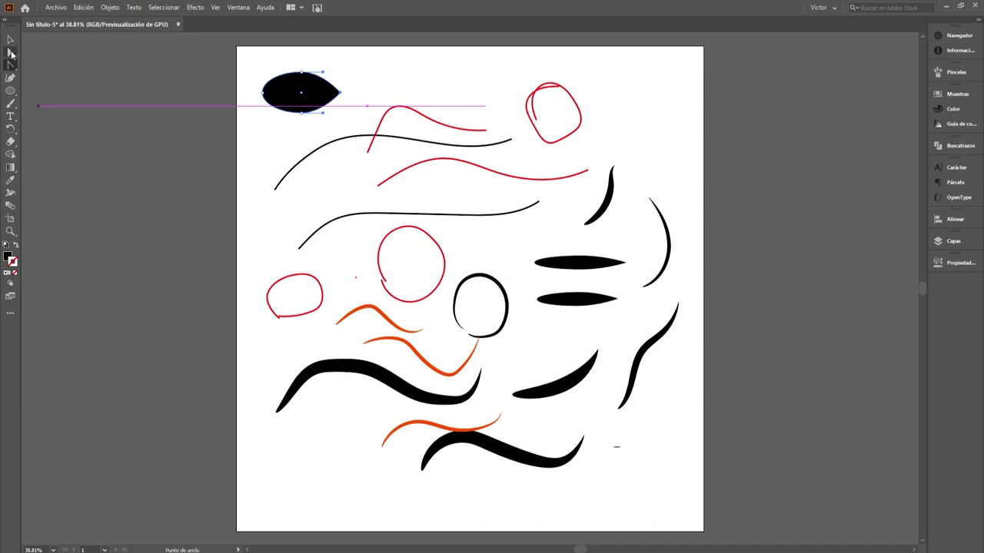
- Convert the left anchor to a corner and pull it to flatten the left side
left_click_drag(10, 64, 37, 68)
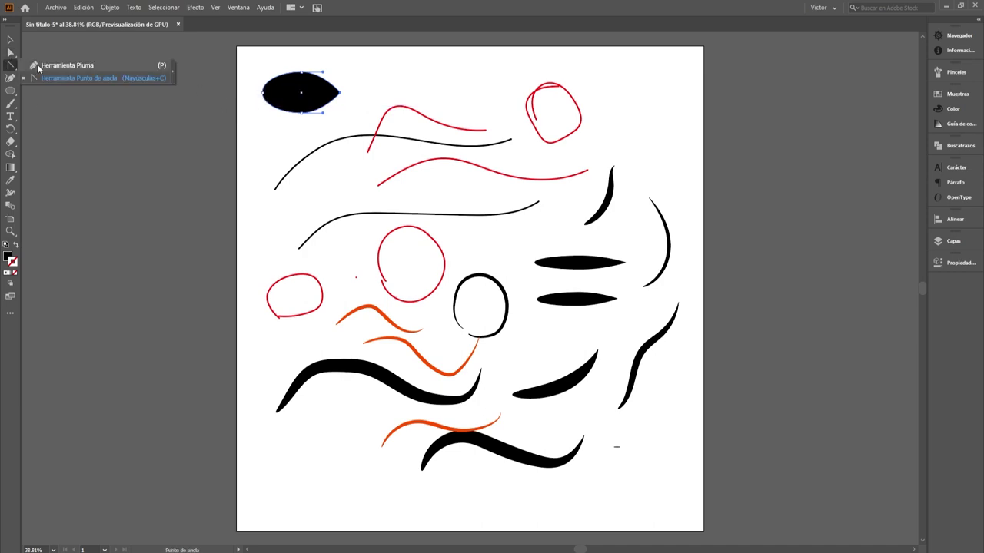
left_click(37, 66)
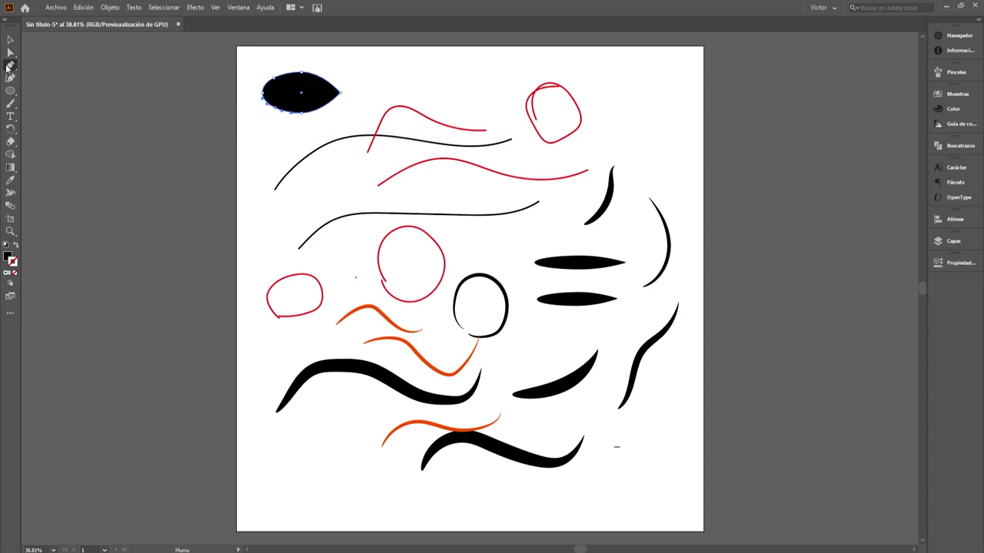
left_click_drag(8, 67, 46, 78)
left_click(263, 92)
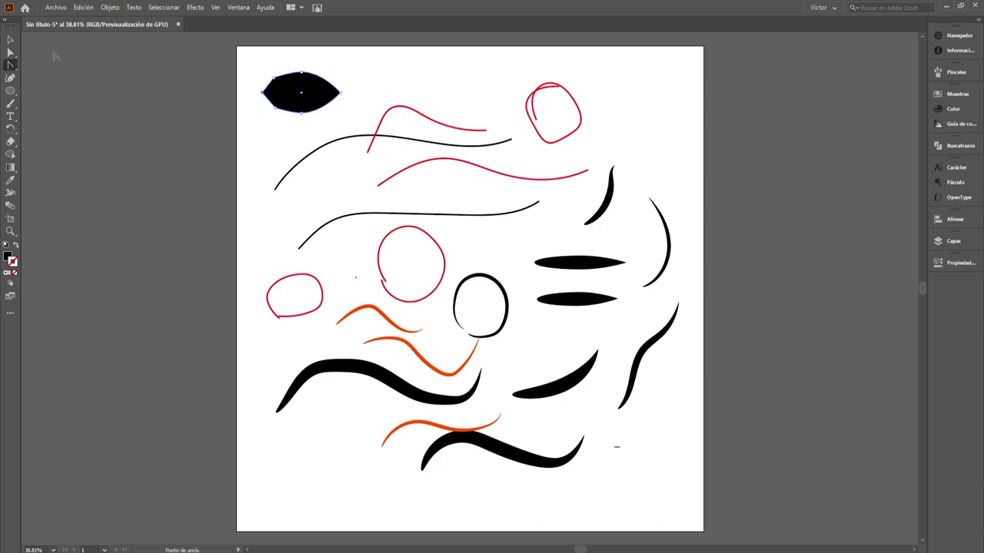
left_click(13, 53)
mouse_move(264, 91)
left_mouse_down()
mouse_move(263, 77)
mouse_move(263, 108)
left_mouse_up()
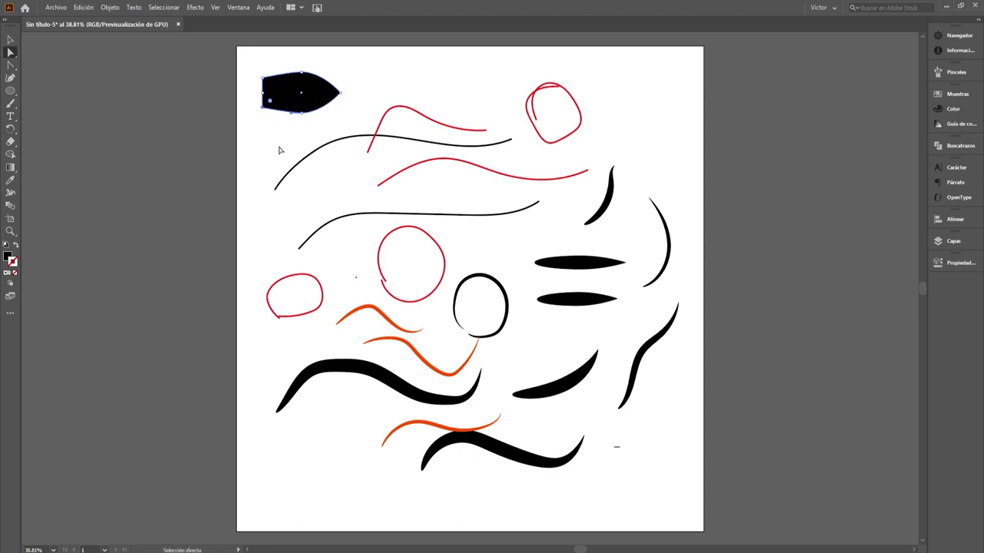
- Squash the black shape to about 57 px tall and nudge it down-left
left_click(10, 38)
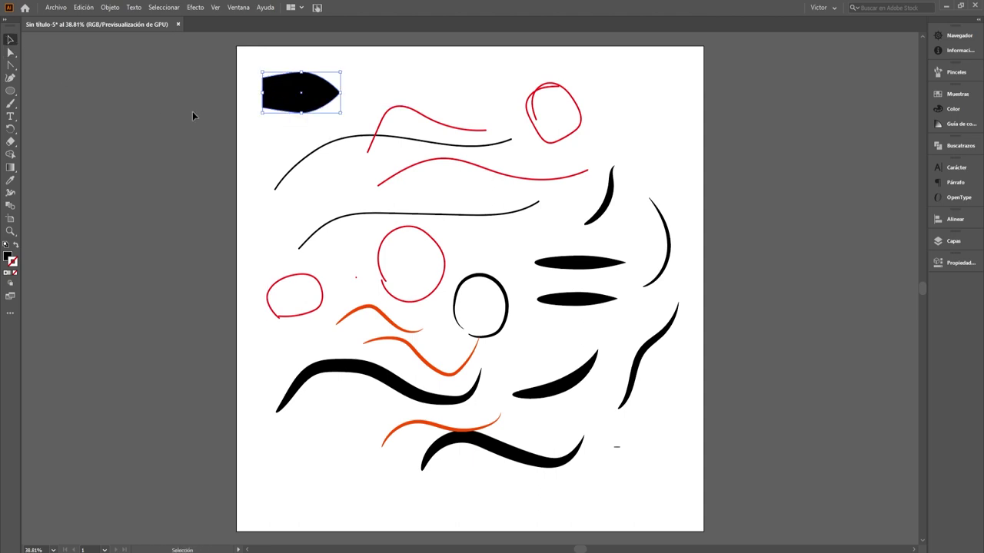
left_click(385, 94)
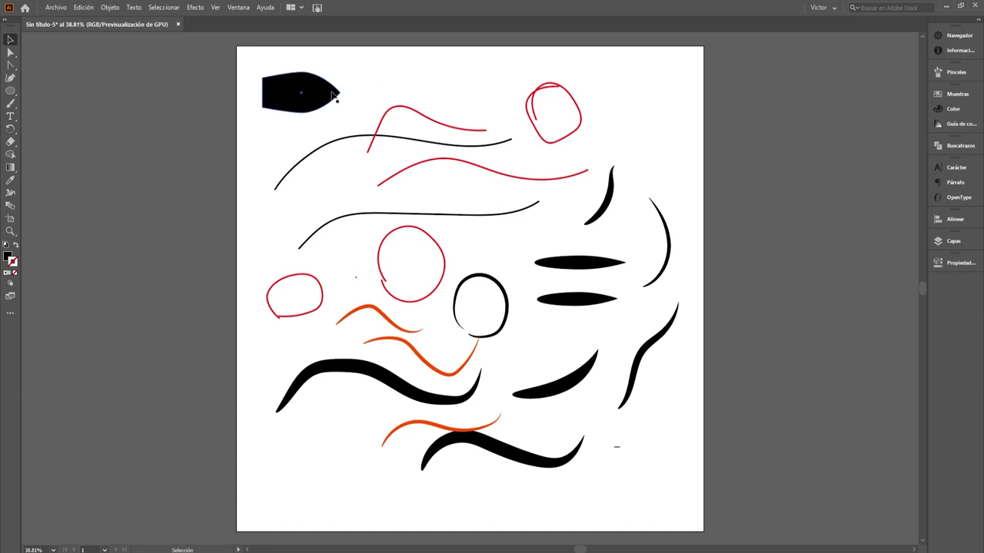
left_click(299, 80)
left_click_drag(300, 73, 302, 91)
left_click(366, 100)
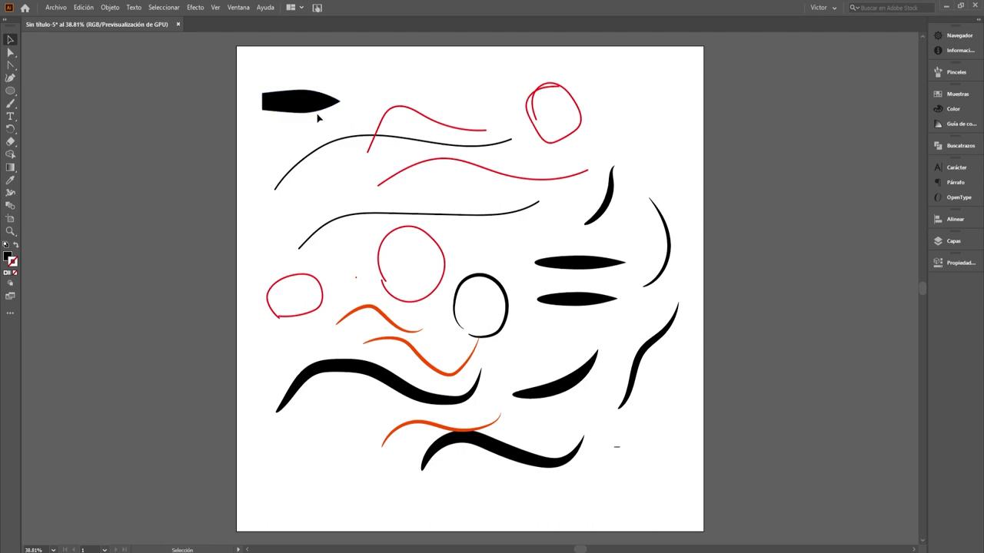
left_click_drag(319, 108, 308, 117)
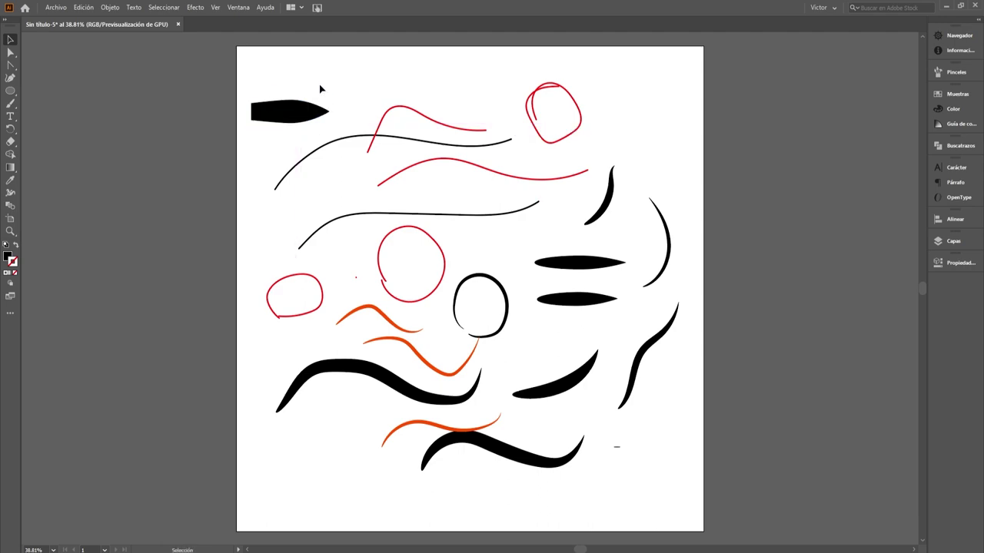
- Make the bullet shape an art brush 'Prueba2' with Pressure width and Tints colourization
left_click(956, 72)
left_click_drag(314, 125, 907, 92)
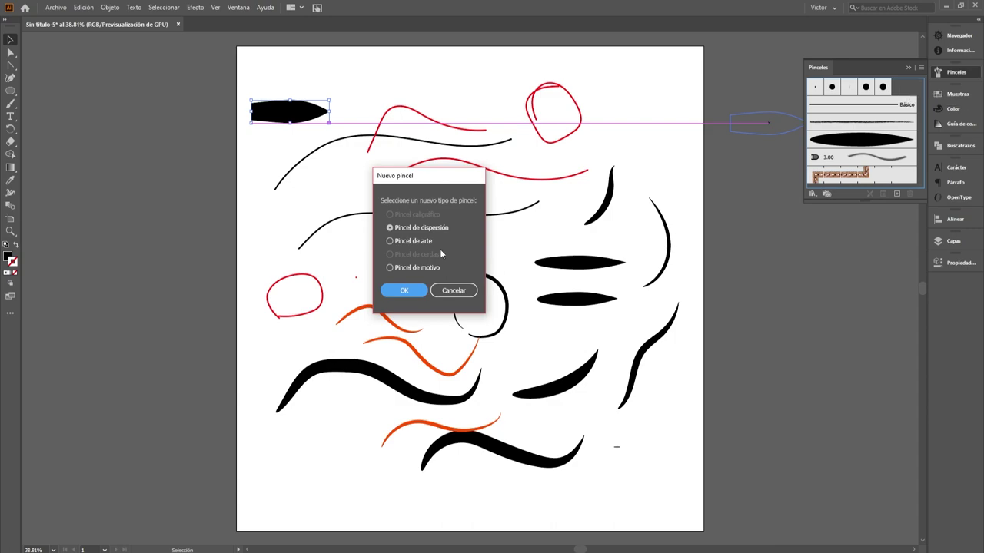
left_click(390, 241)
left_click(402, 291)
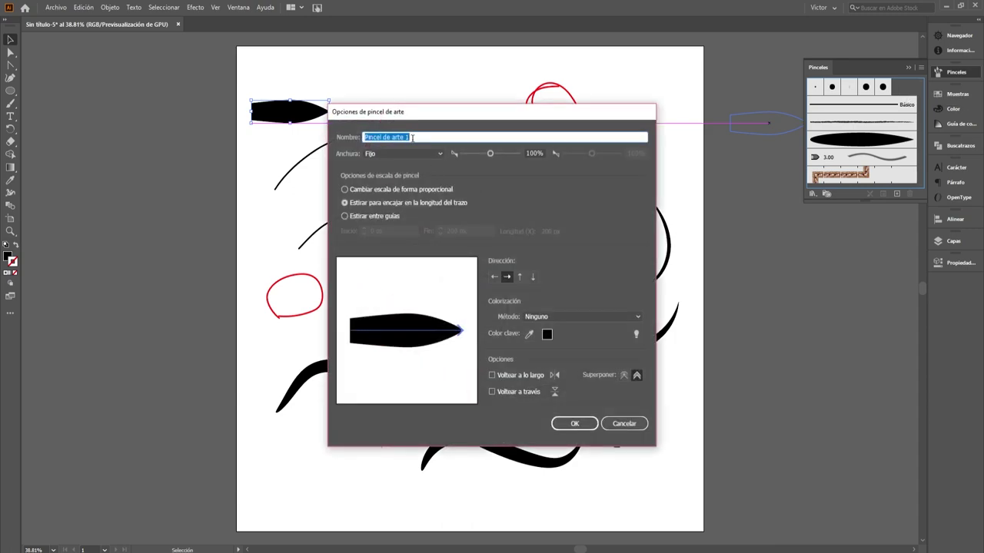
type("Prueba2")
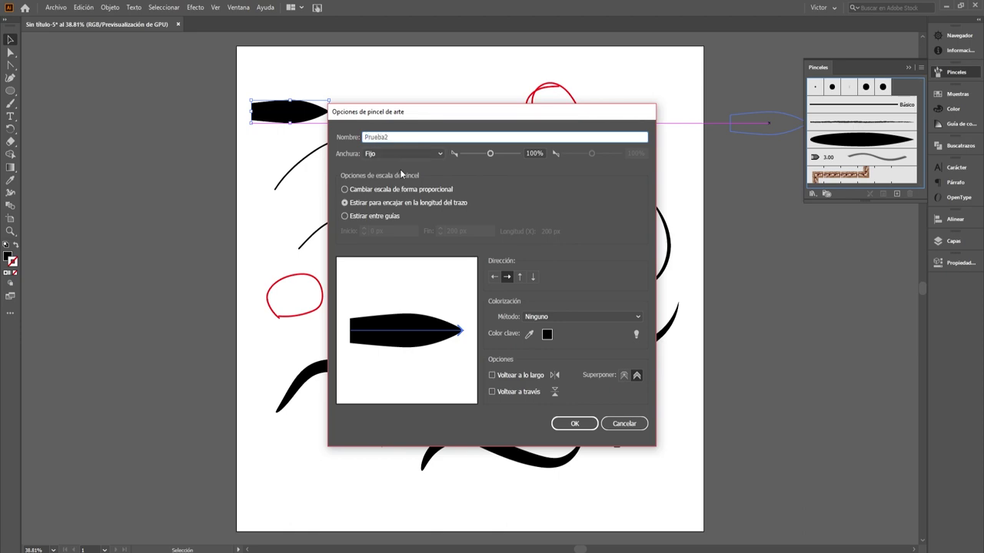
left_click(428, 157)
left_click(411, 189)
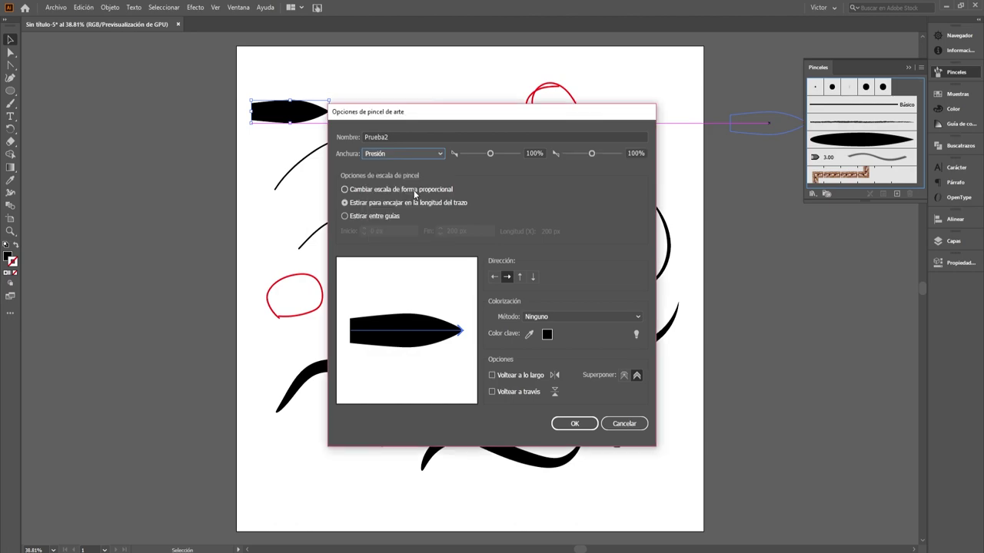
left_click(567, 318)
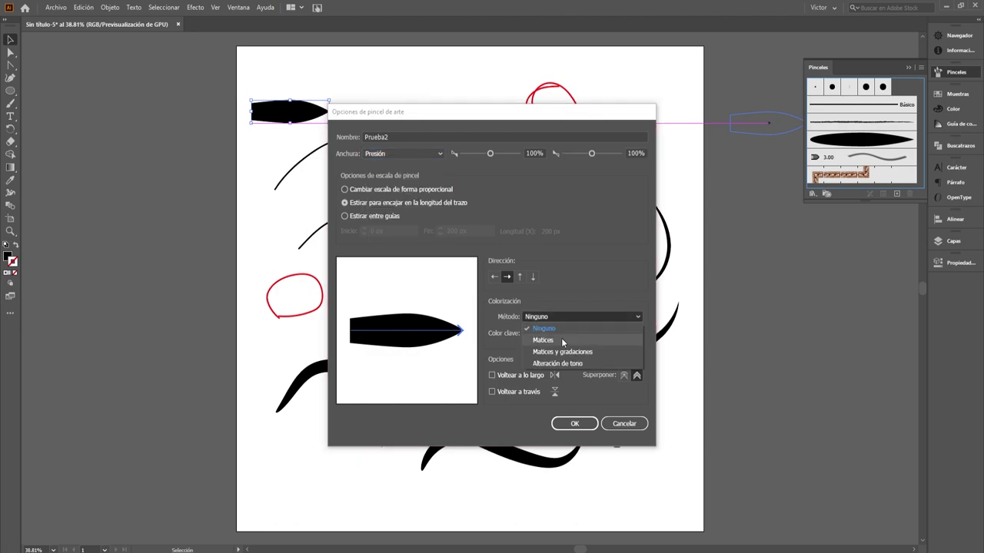
left_click(562, 337)
left_click(584, 425)
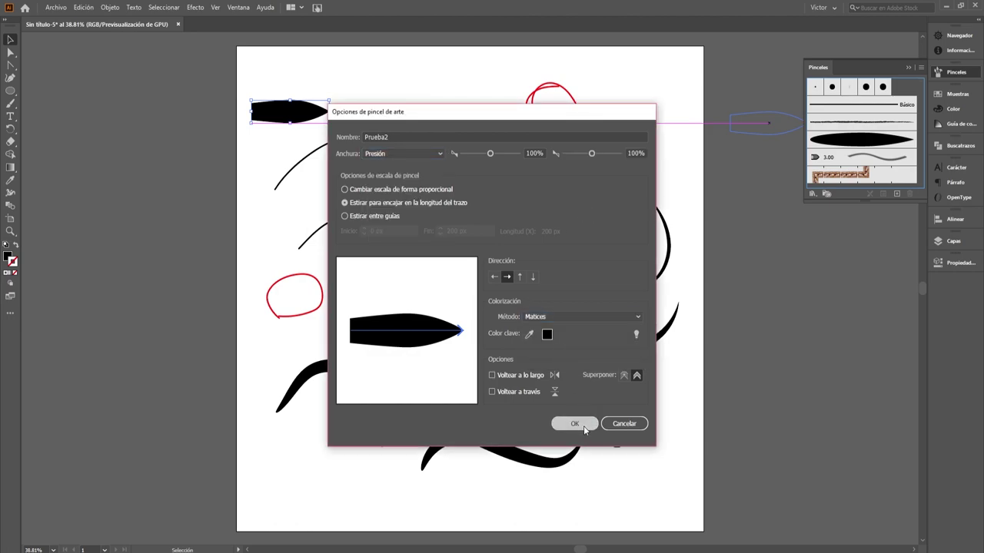
- Paint four thick tapered Prueba2 strokes along the bottom and one at the top right
left_click(10, 103)
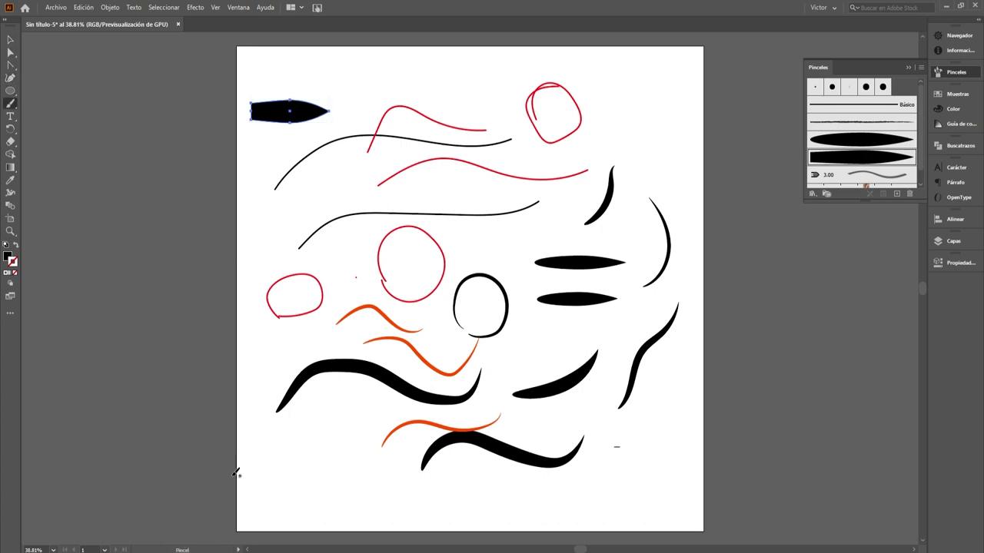
left_click_drag(255, 489, 340, 461)
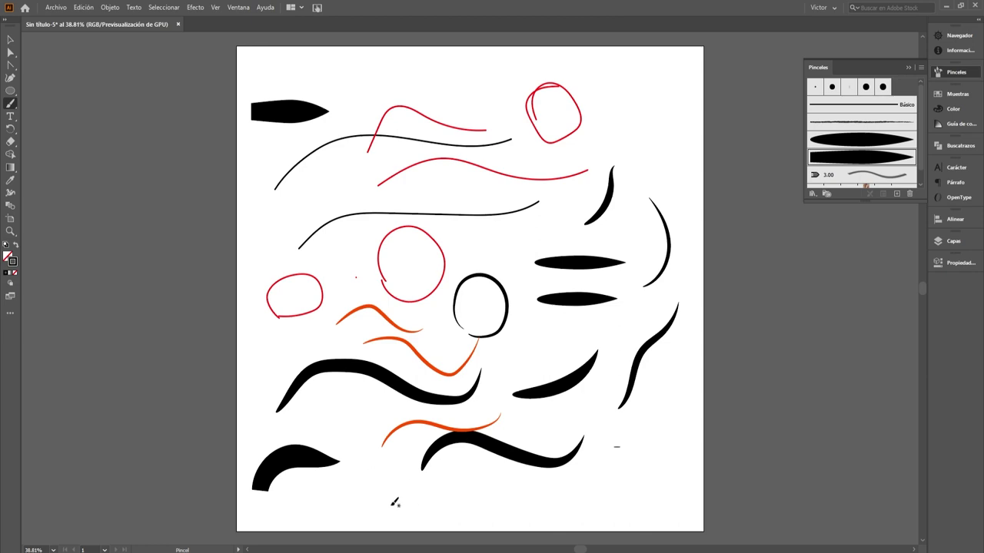
left_click_drag(483, 491, 530, 495)
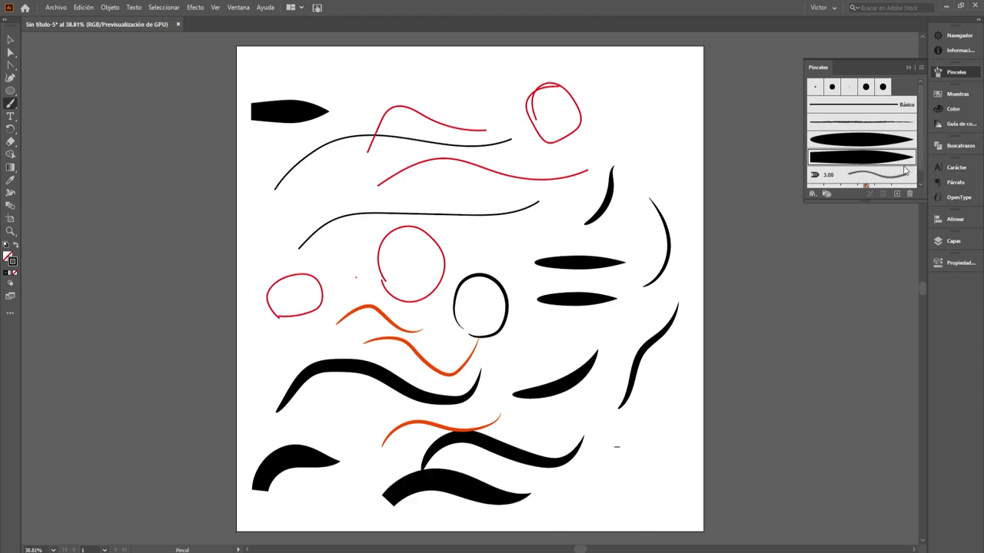
left_click(959, 263)
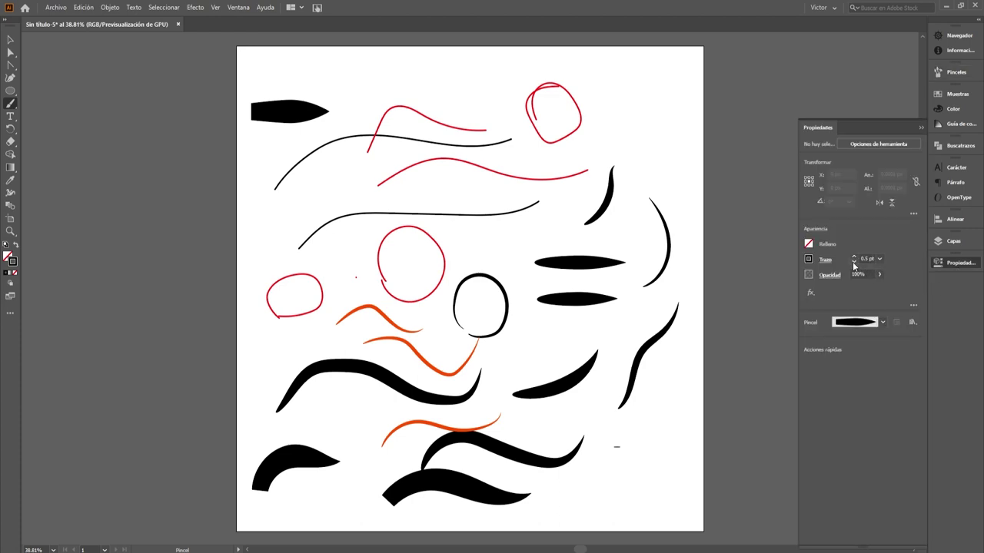
left_click_drag(573, 506, 680, 450)
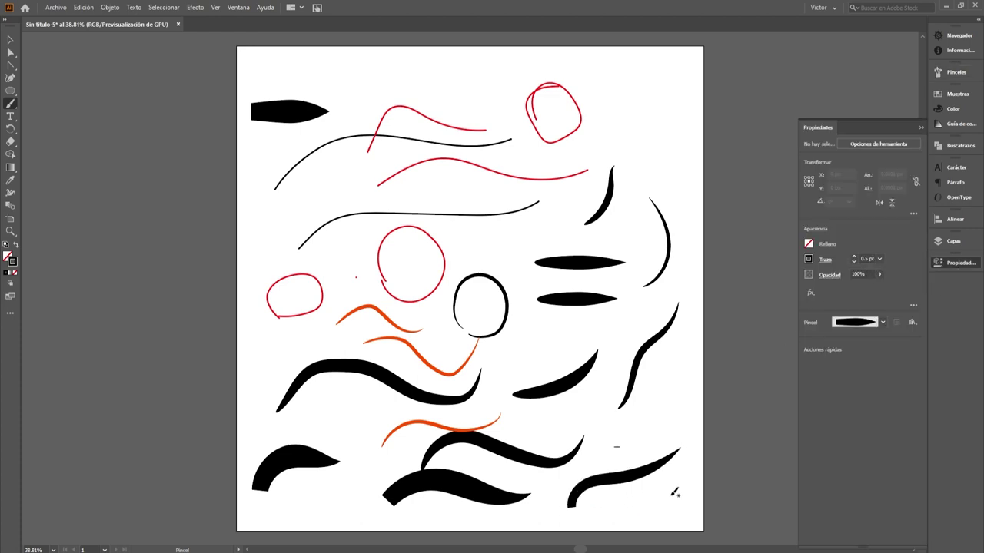
left_click_drag(637, 509, 701, 476)
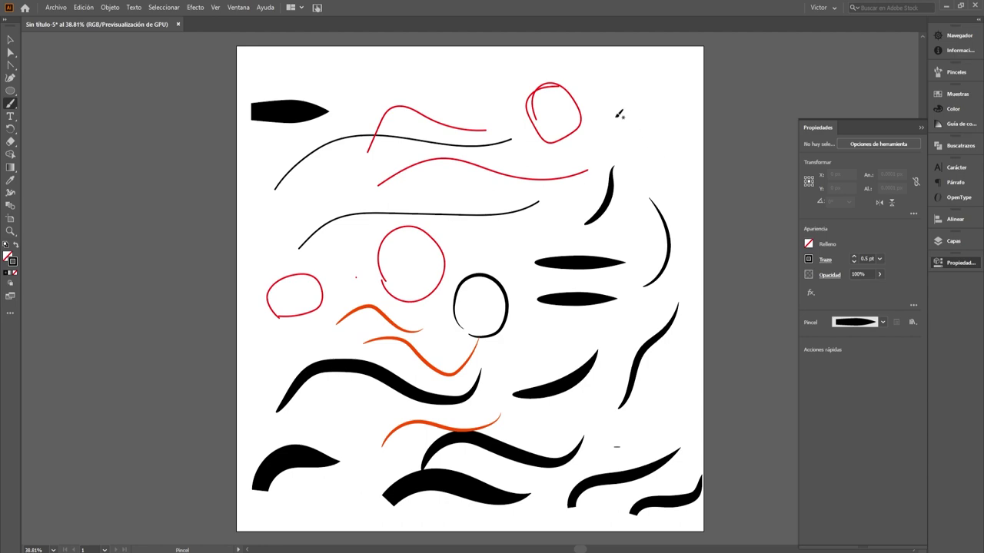
left_click_drag(615, 117, 696, 81)
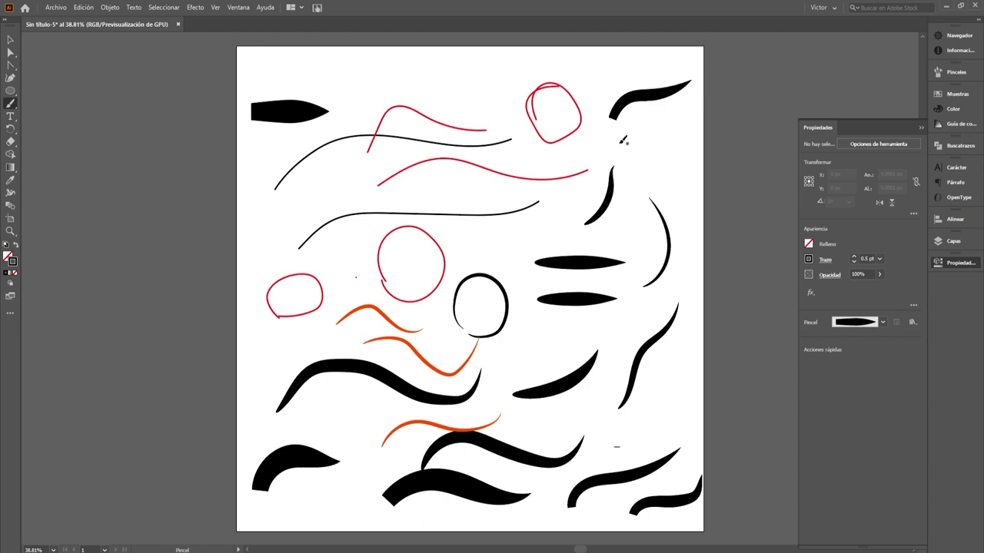
- Draw a wide black-filled ellipse with no stroke at the top of the artboard
left_click(10, 93)
left_click(69, 103)
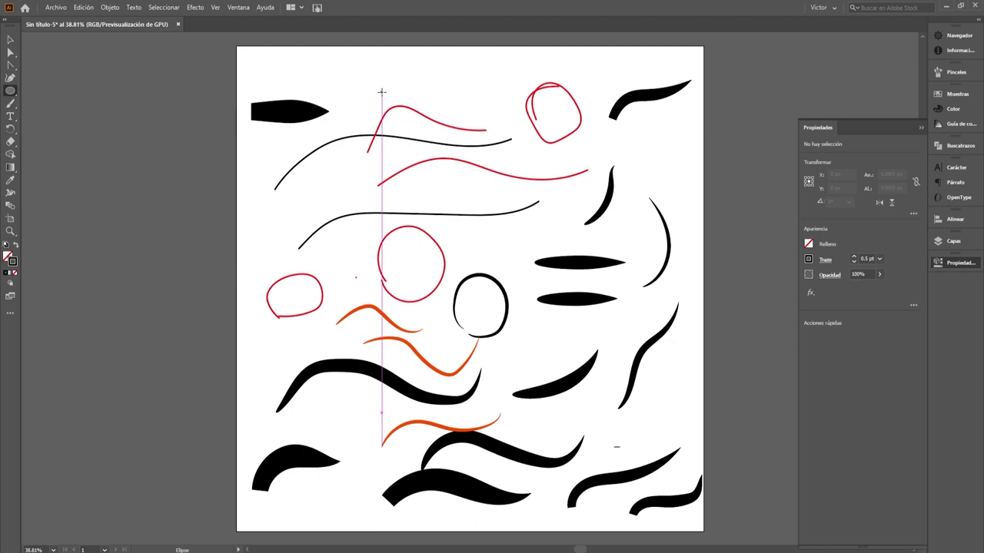
left_click_drag(351, 61, 481, 90)
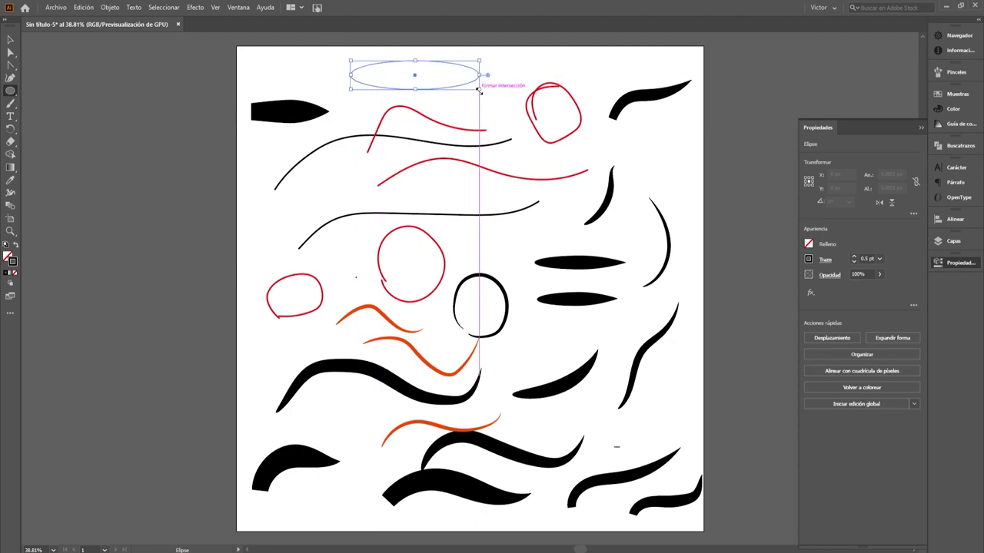
left_click(15, 245)
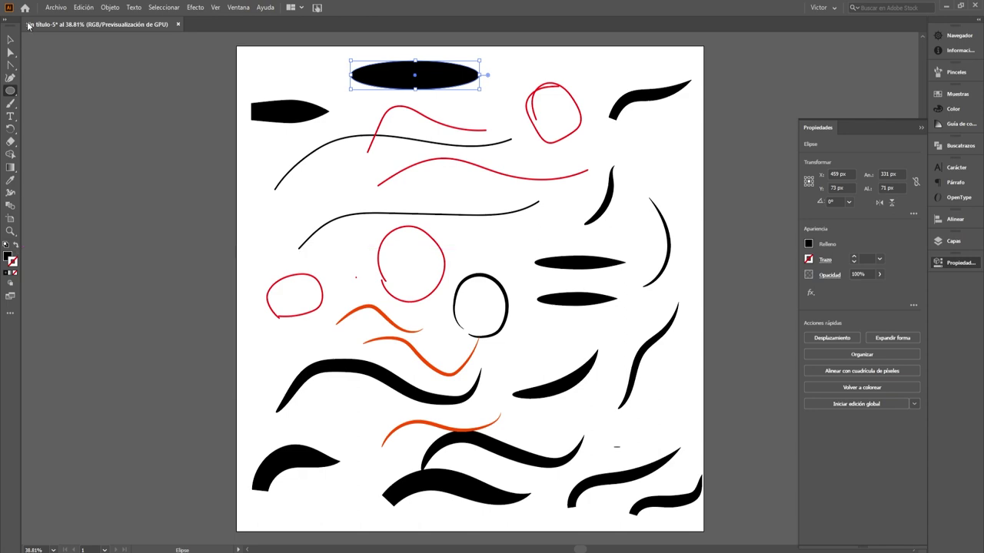
- Sharpen both side anchors into points and flatten the ellipse to 331 × 29.5 px
left_click(11, 51)
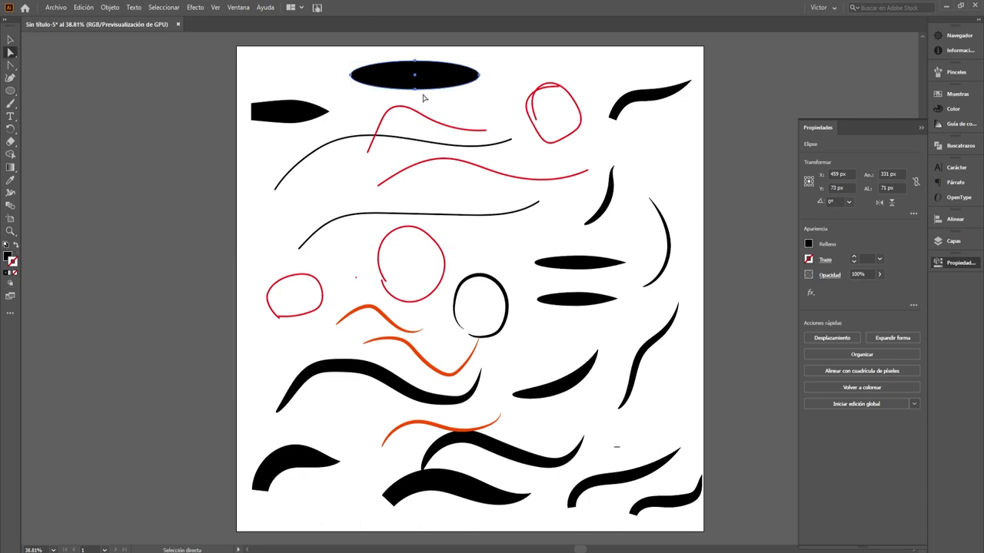
left_click(12, 66)
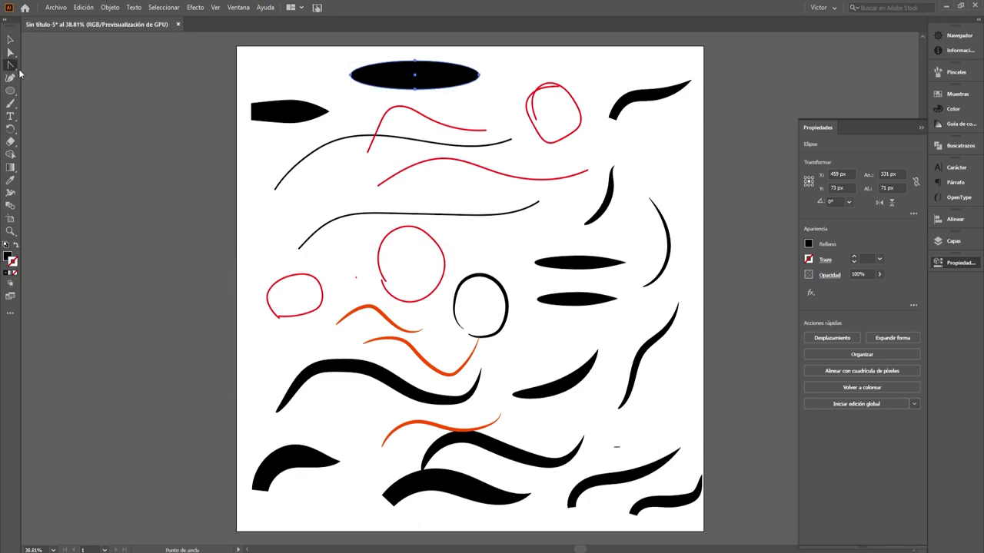
left_click(478, 75)
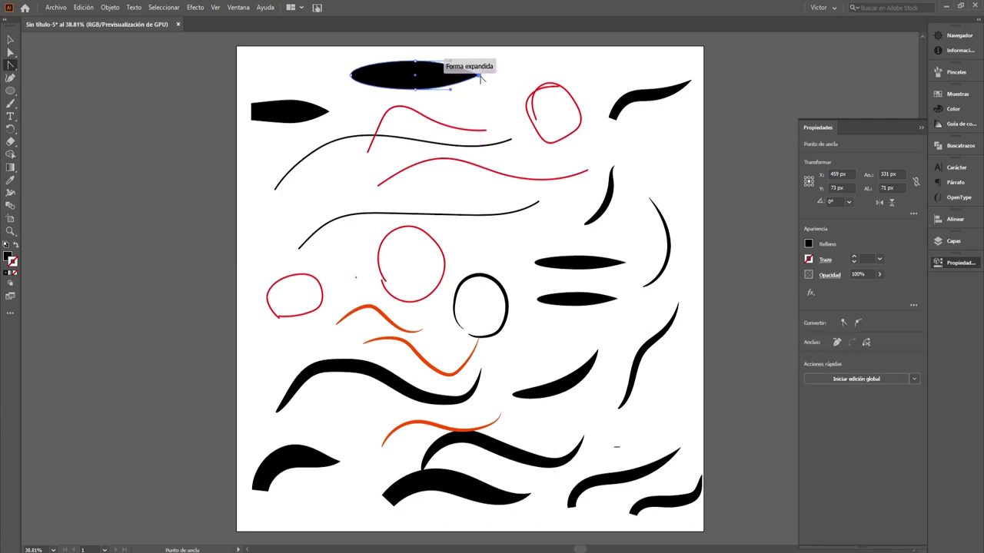
left_click(350, 77)
key("v")
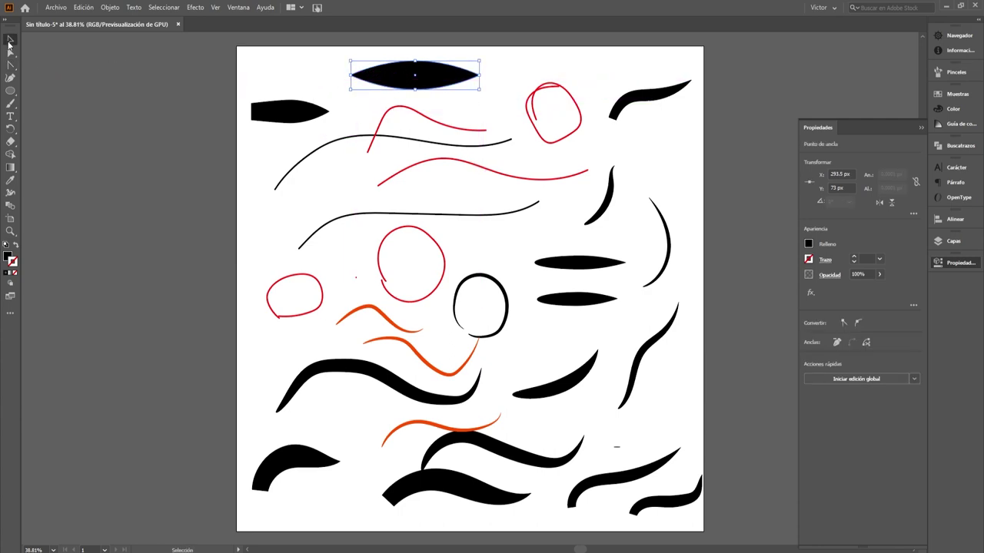
left_click(415, 76)
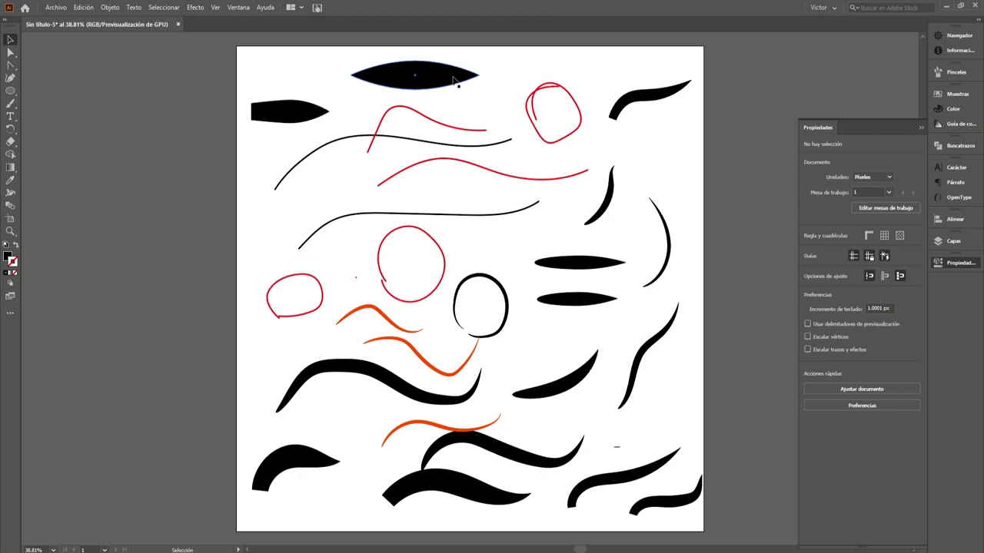
left_click_drag(415, 89, 418, 76)
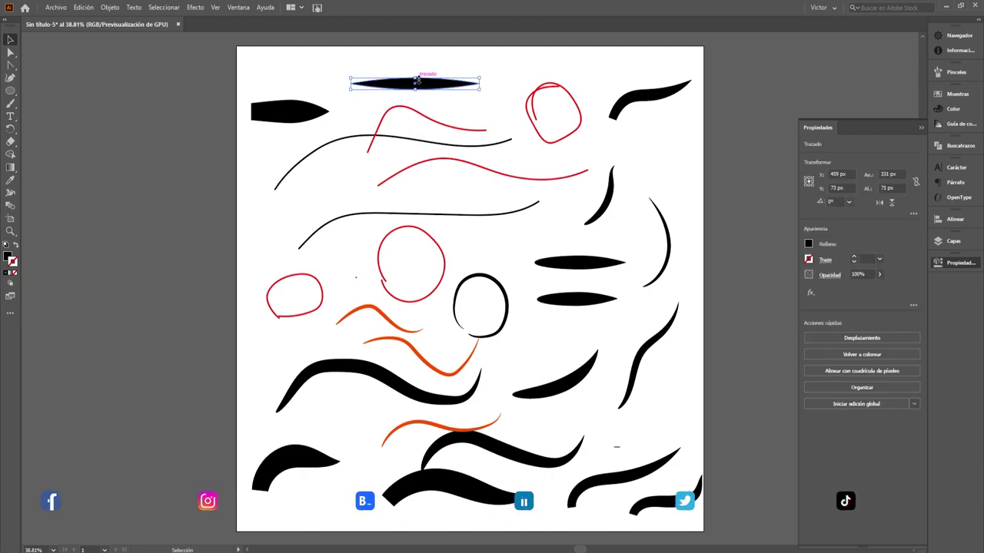
left_click(518, 67)
- Turn the double-pointed shape into art brush 'Prueba3' with Pressure width and Tints colourization
left_click(428, 92)
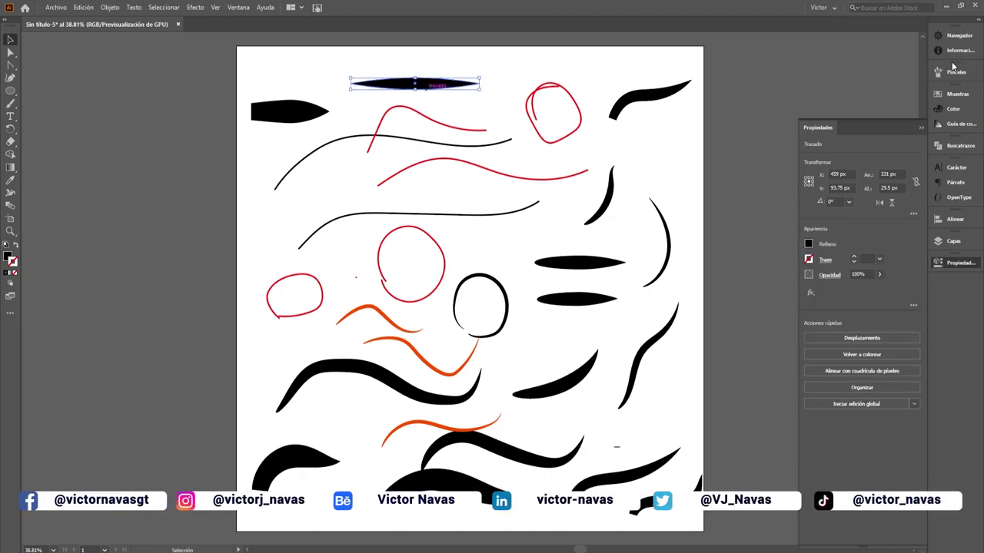
left_click(956, 72)
mouse_move(442, 86)
left_mouse_down()
mouse_move(767, 80)
mouse_move(895, 91)
left_mouse_up()
left_click(400, 242)
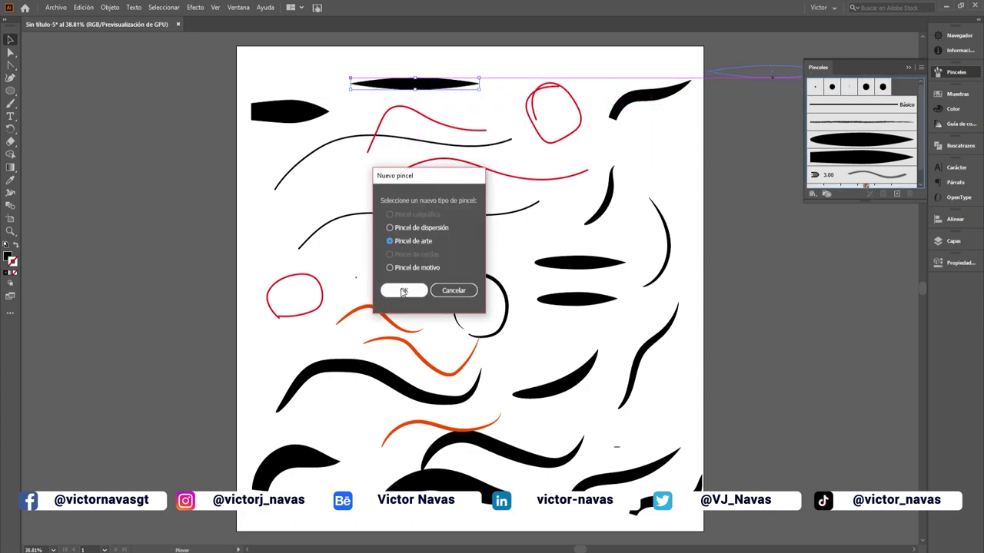
left_click(403, 291)
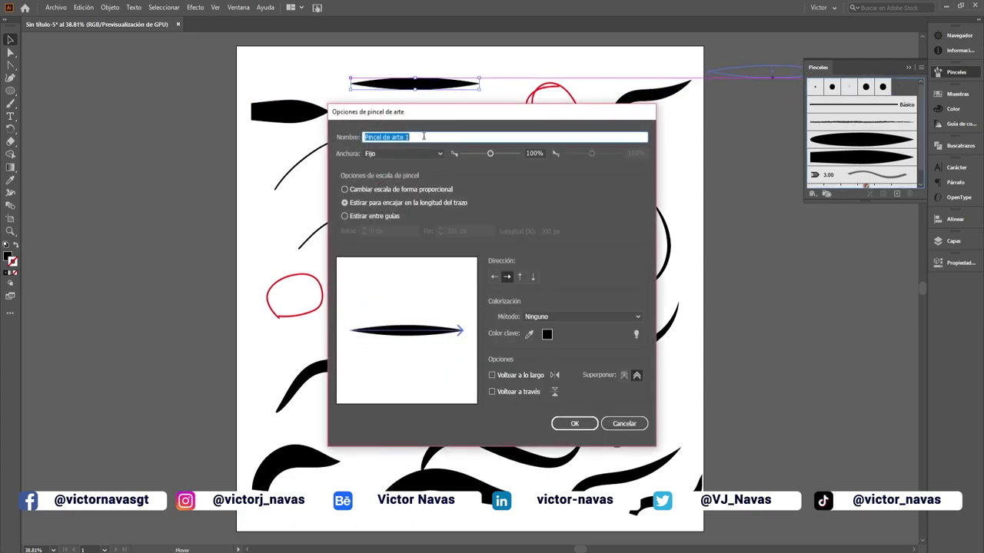
type("Prueba3")
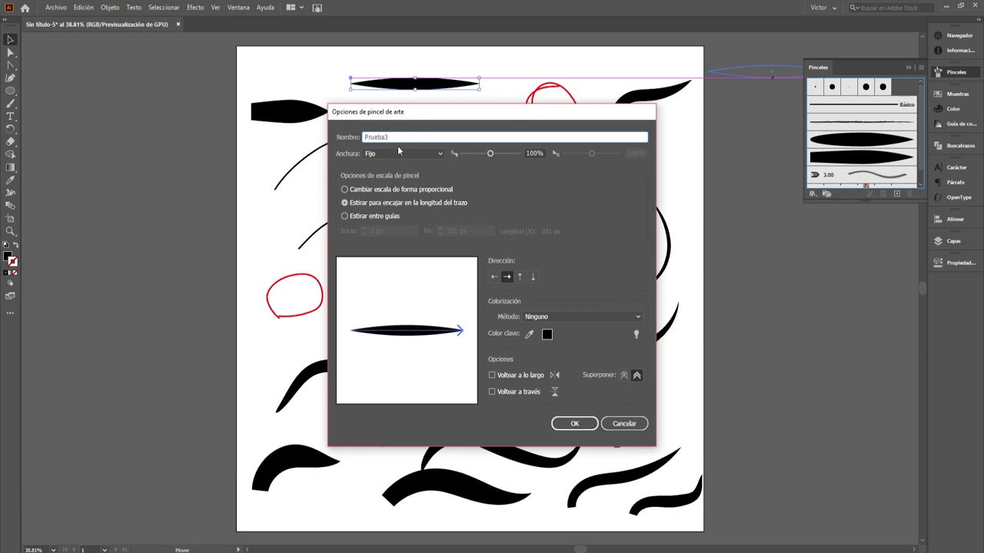
left_click(399, 152)
left_click(399, 189)
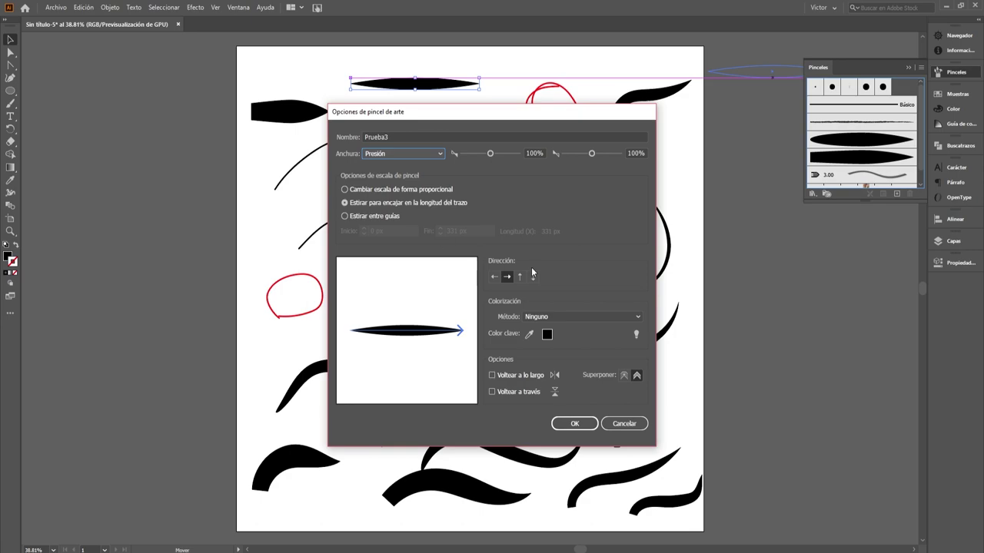
left_click(570, 318)
left_click(565, 335)
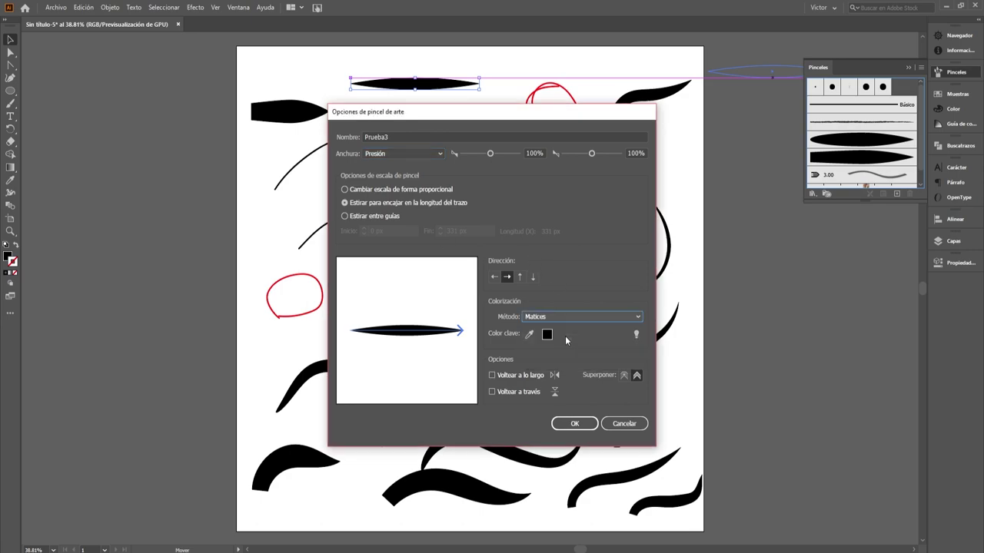
left_click(575, 424)
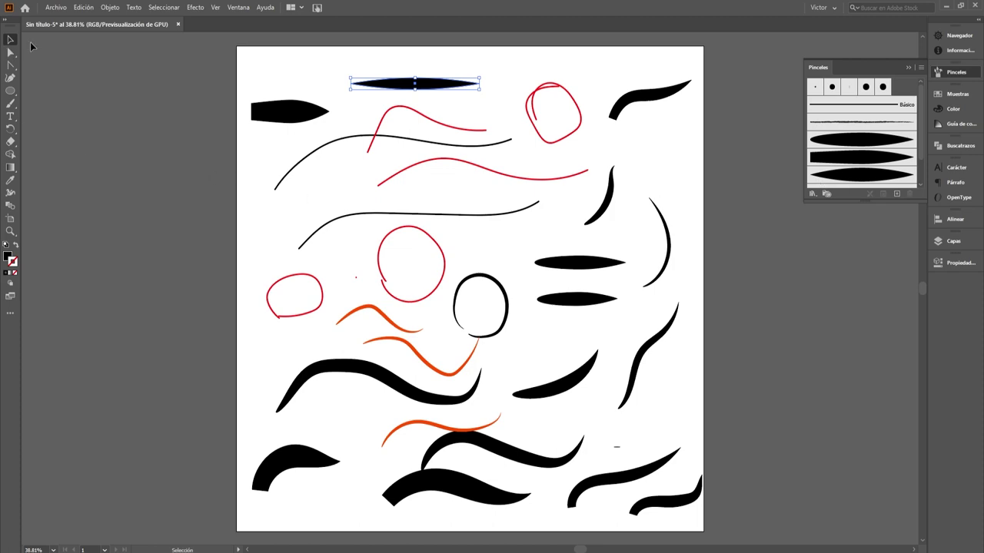
- Paint a tapered stroke on the left and lower the stroke weight to 0.5 pt
left_click(10, 103)
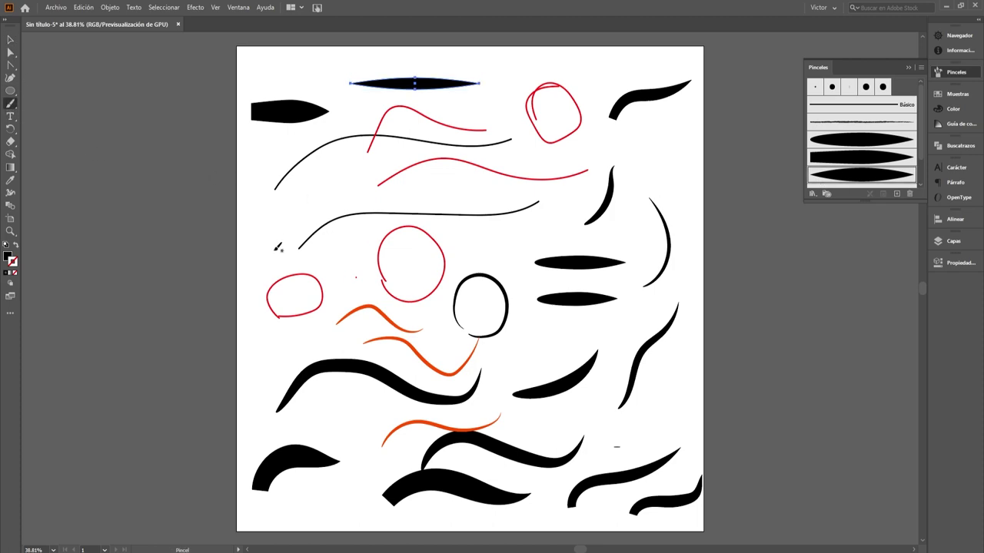
mouse_move(272, 248)
left_mouse_down()
mouse_move(304, 206)
mouse_move(342, 203)
left_mouse_up()
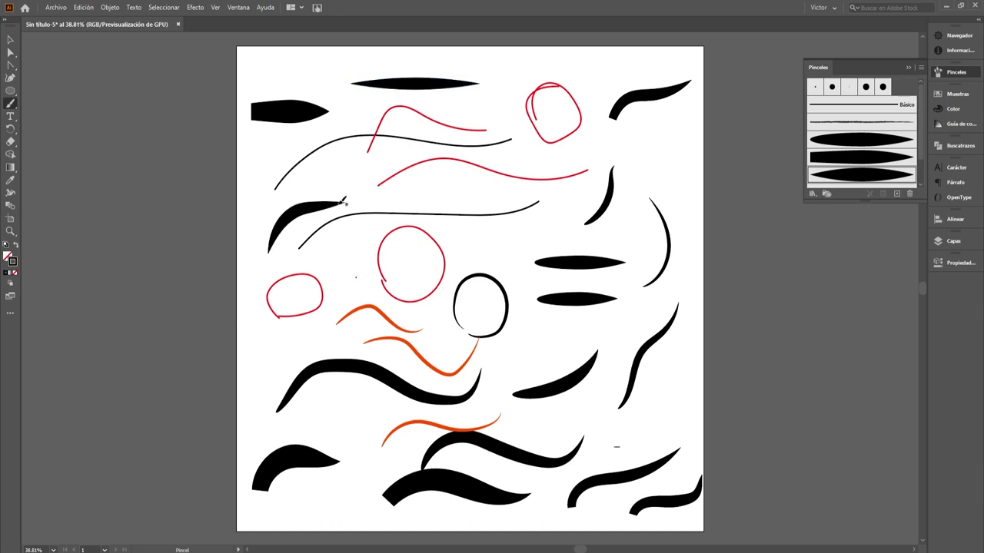
left_click(957, 263)
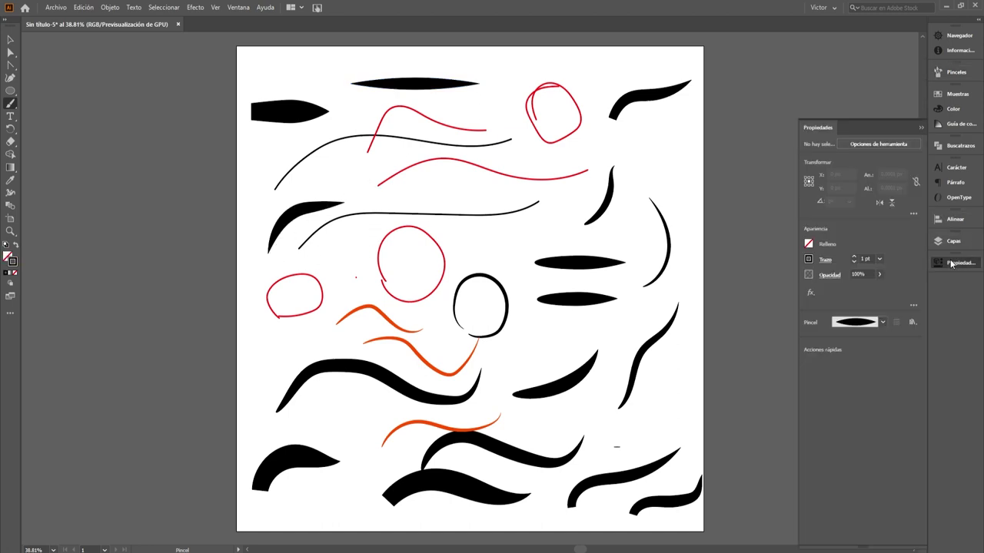
left_click(853, 261)
- Paint five thin double-tapered strokes down the right side of the artboard
left_click_drag(480, 246, 590, 235)
left_click_drag(530, 348, 642, 312)
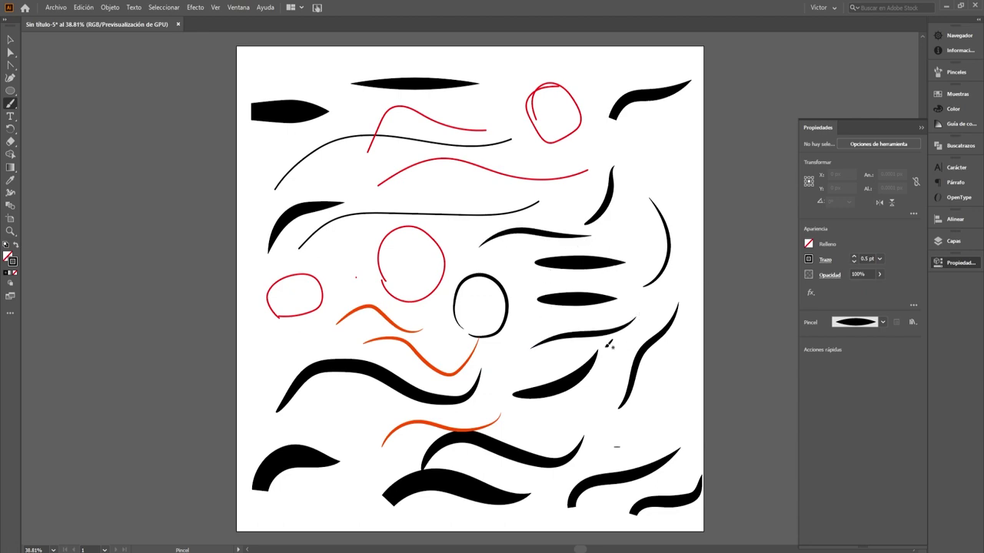
left_click_drag(626, 410, 689, 324)
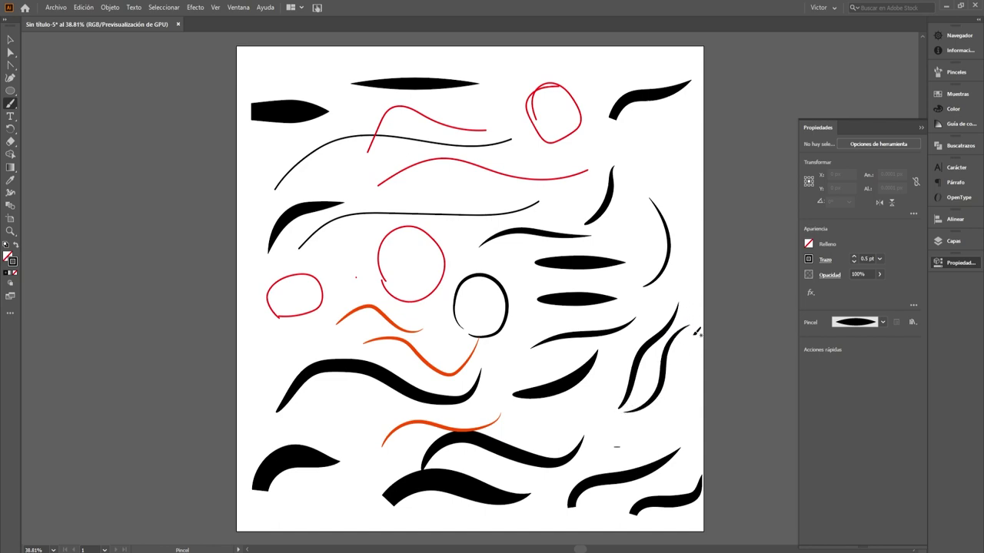
mouse_move(628, 436)
left_mouse_down()
mouse_move(681, 395)
mouse_move(701, 405)
left_mouse_up()
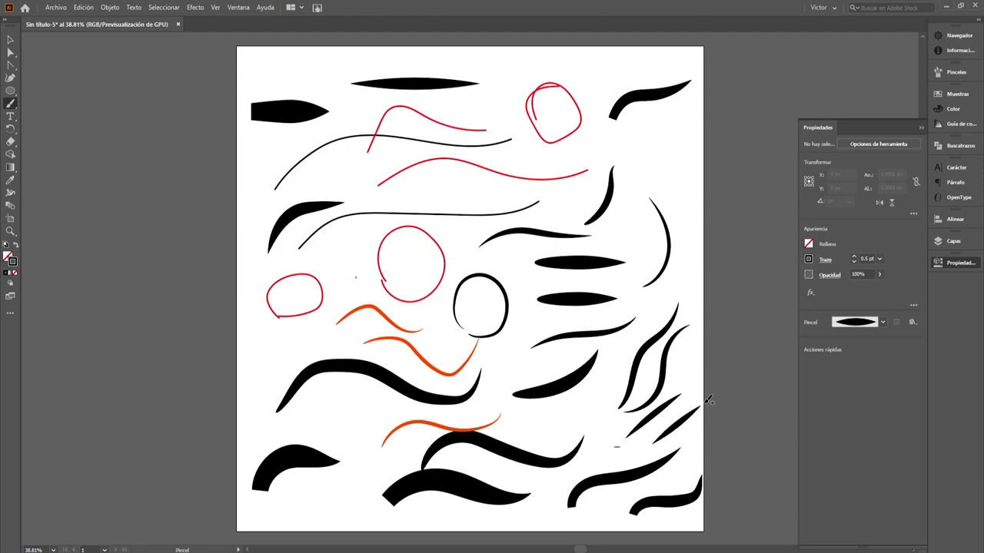
left_click_drag(582, 424, 616, 362)
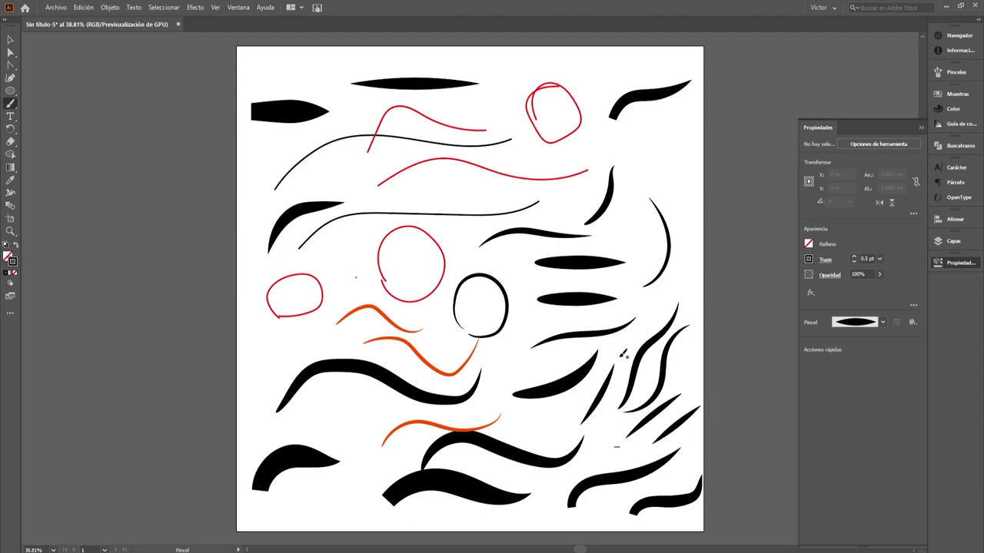
left_click(920, 127)
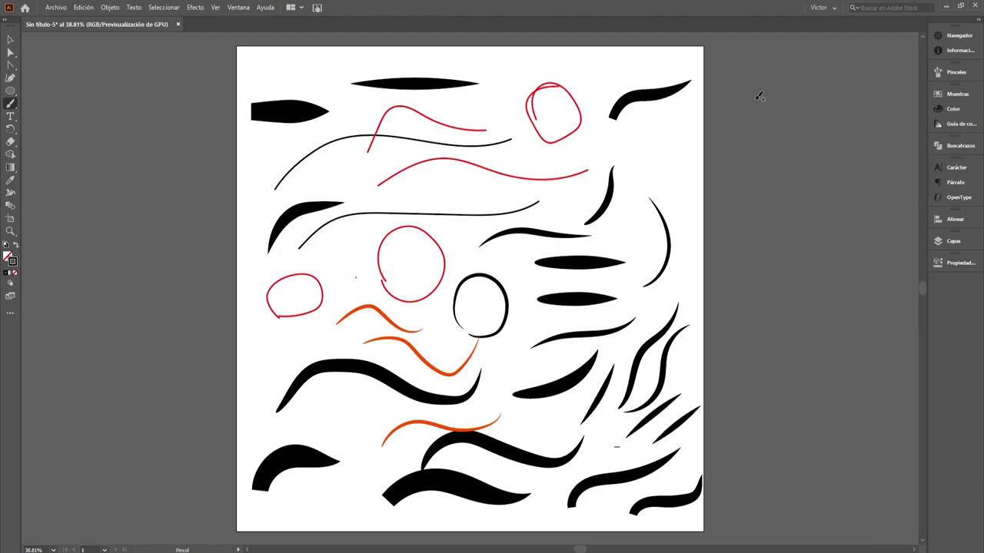